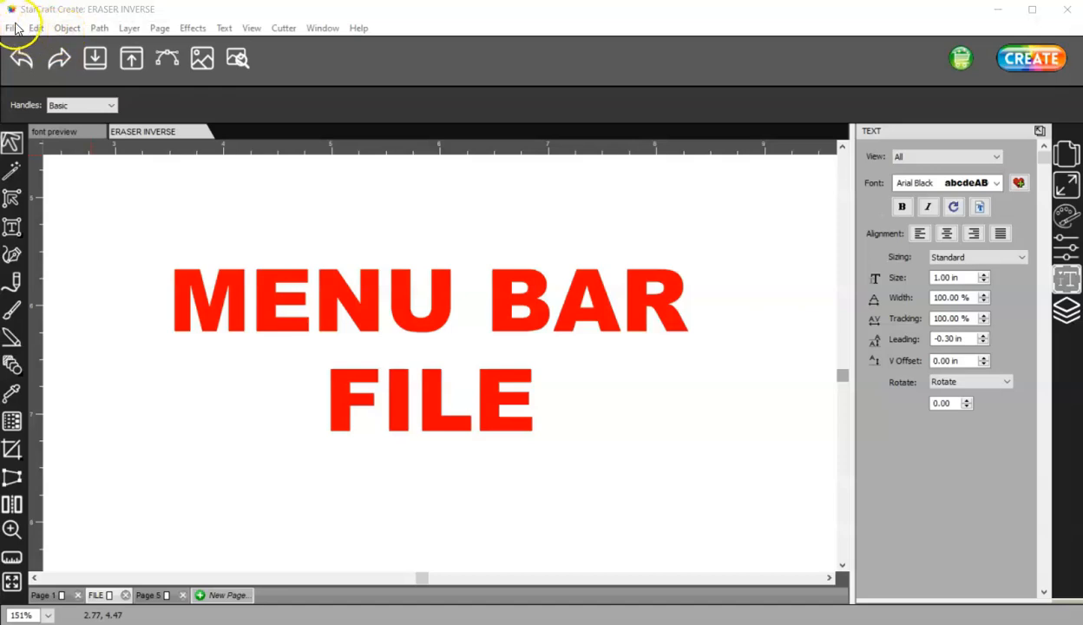
Create a new project named NEW, keeping the 12" x 12" mat size, portrait orientation and inches
click(13, 30)
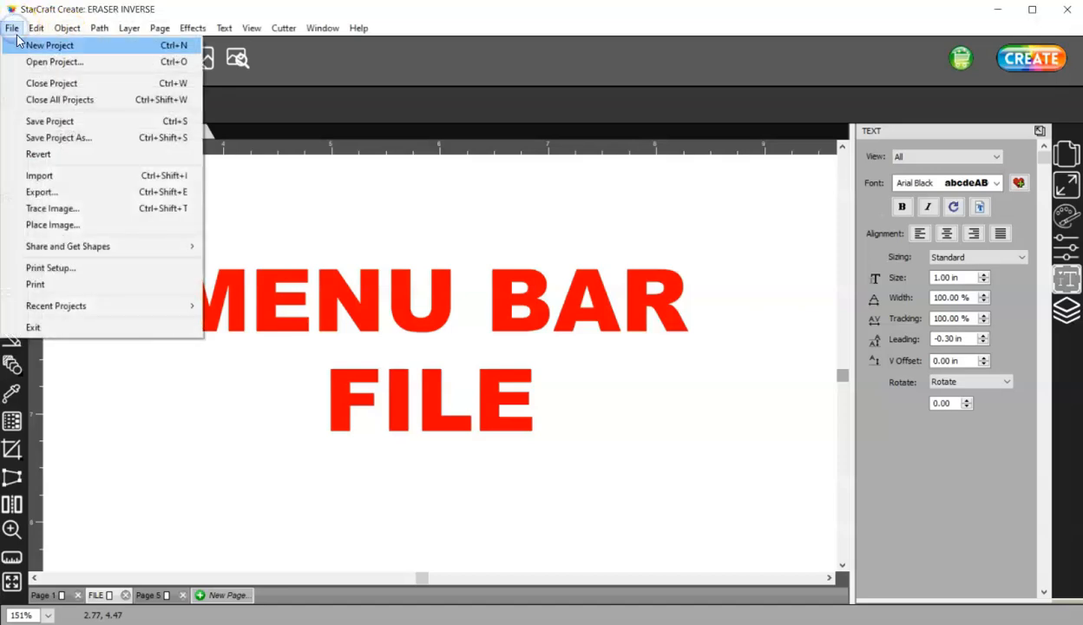
click(41, 45)
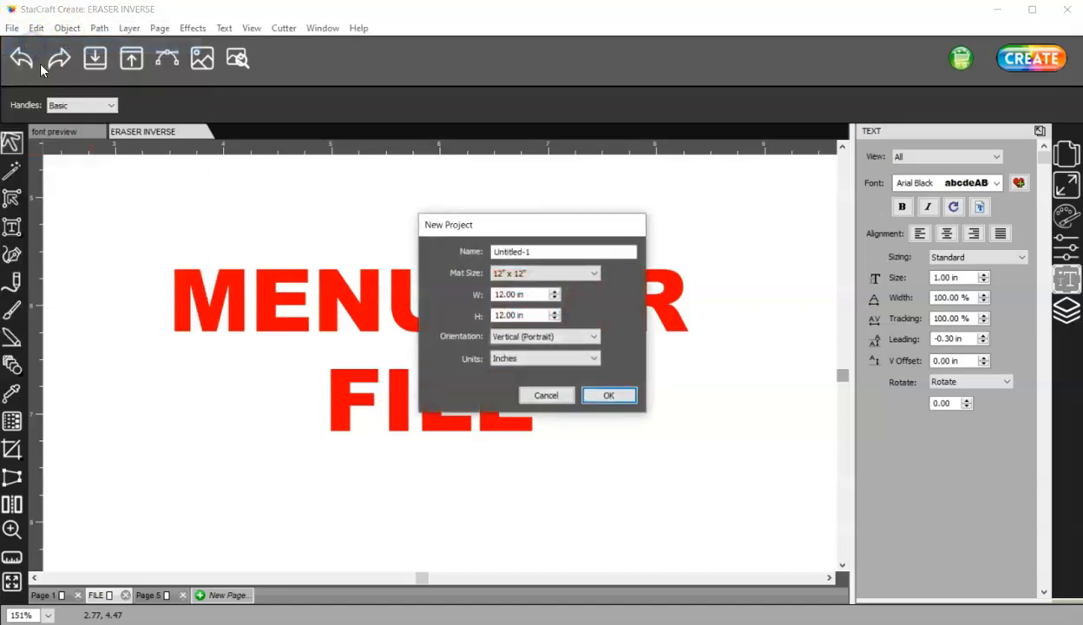
drag(541, 252, 403, 263)
text(NEW)
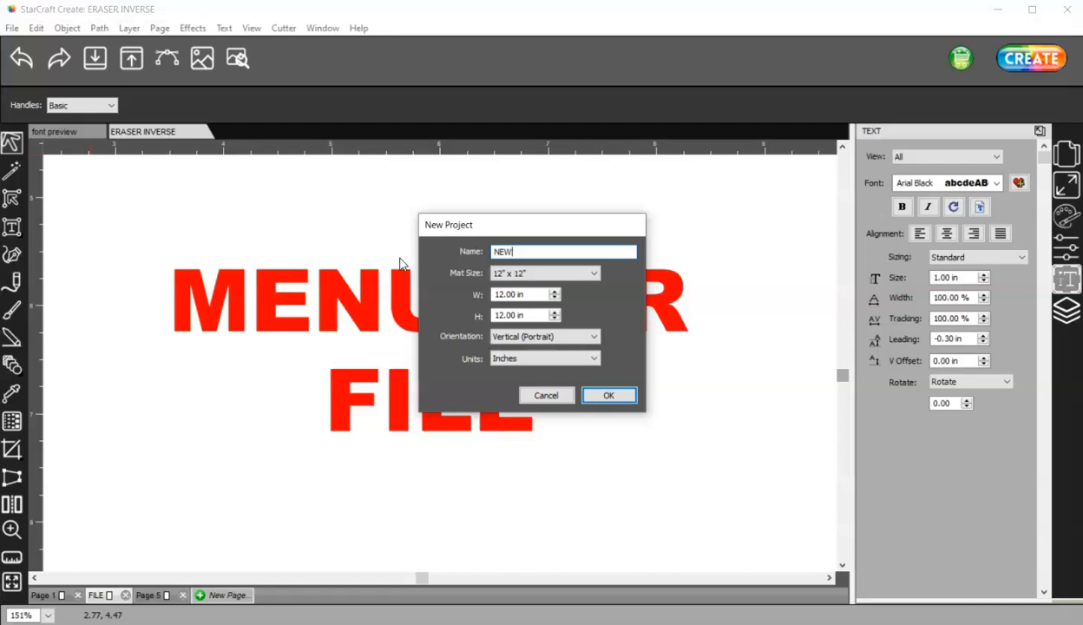
key(Return)
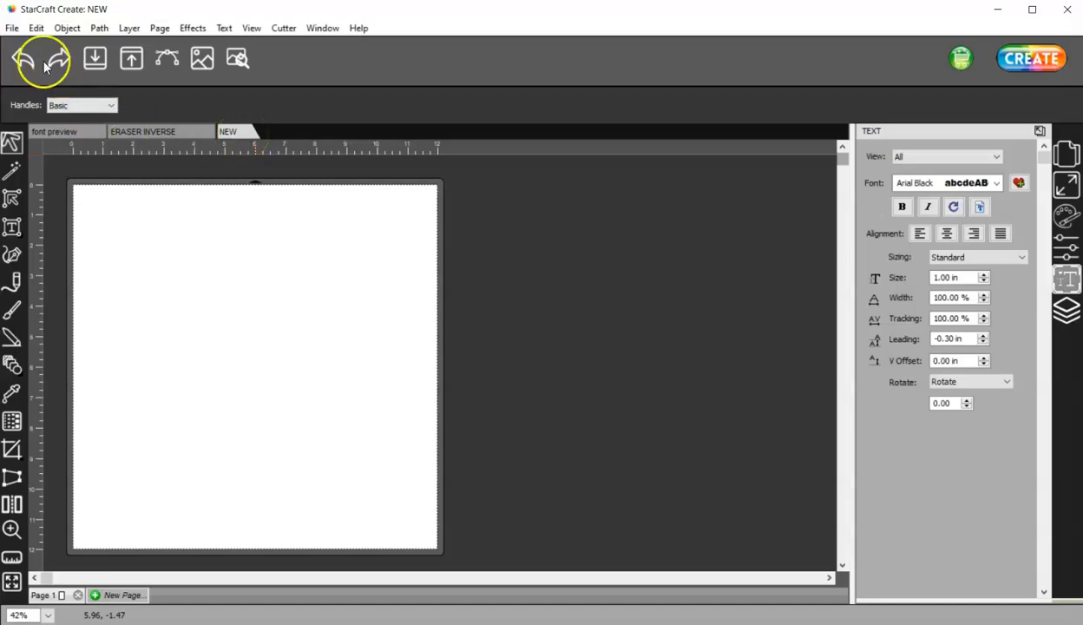
Start opening a project, browse up to the Documents folder, and return through StarCraft Create to My Projects
click(12, 28)
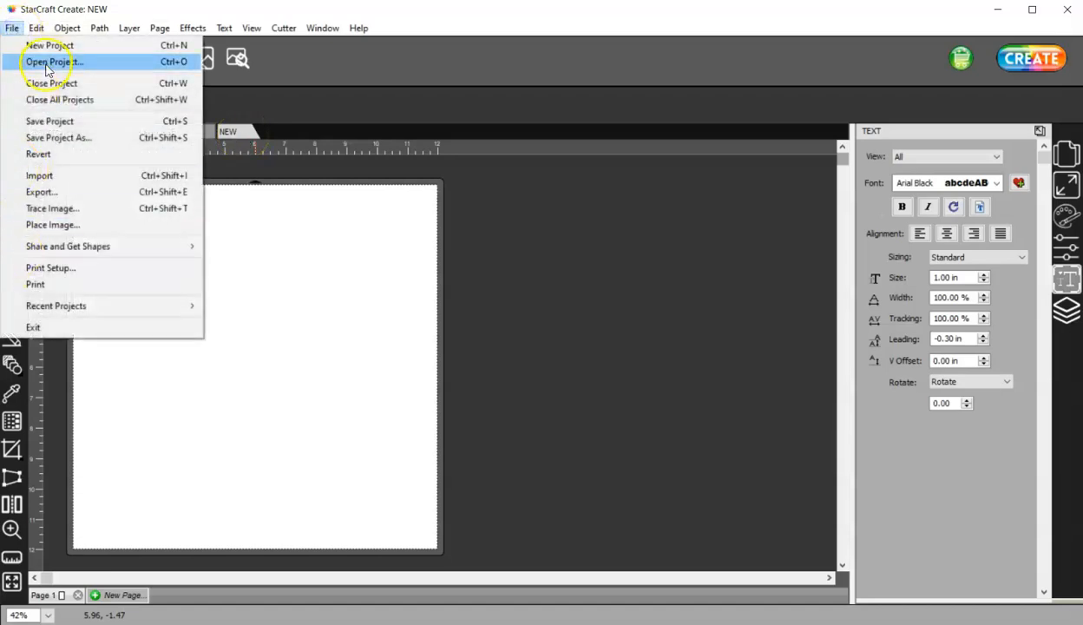
click(120, 65)
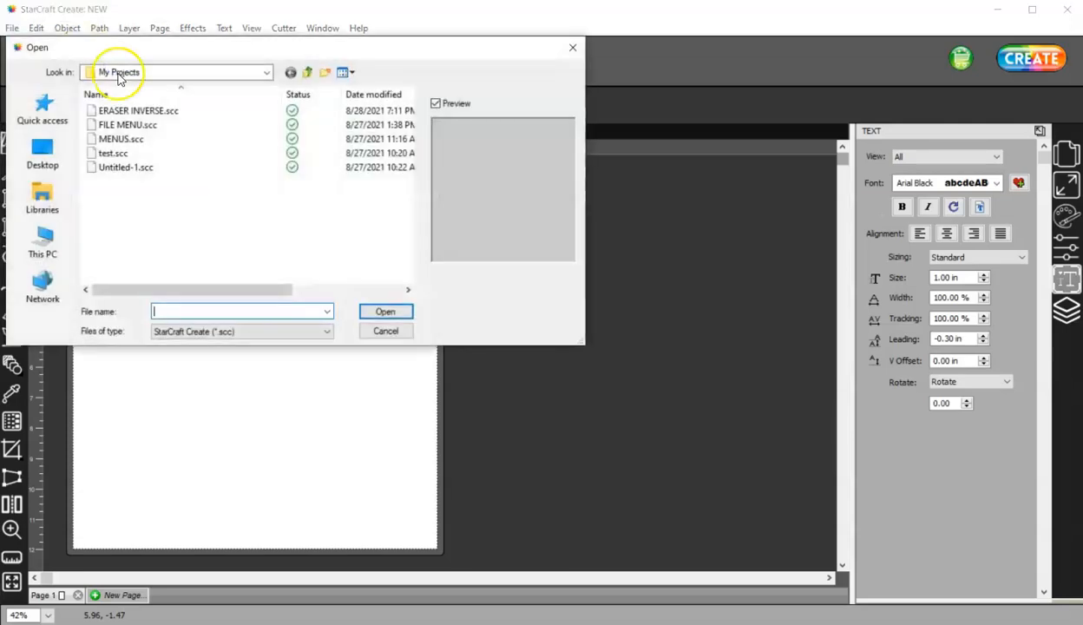
click(309, 74)
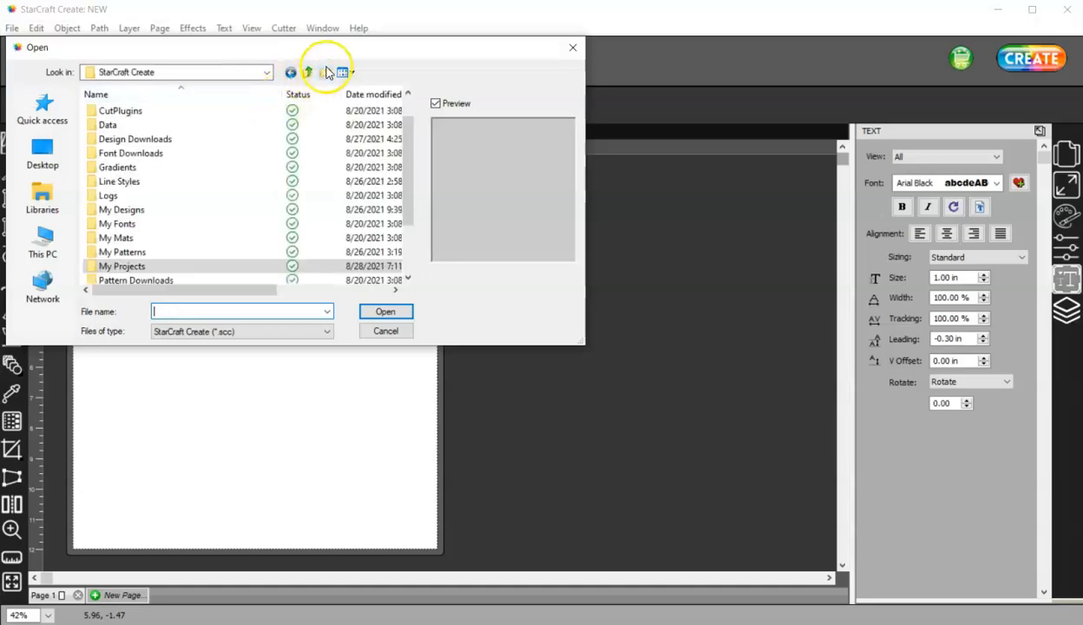
click(307, 73)
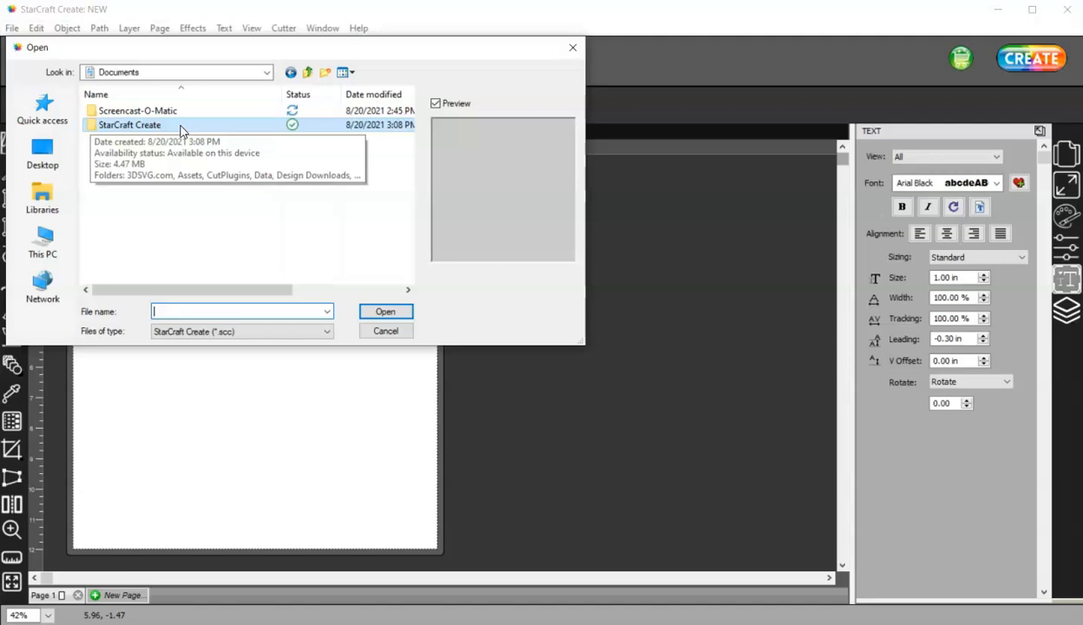
double_click(130, 125)
scroll(120, 206, down, 1)
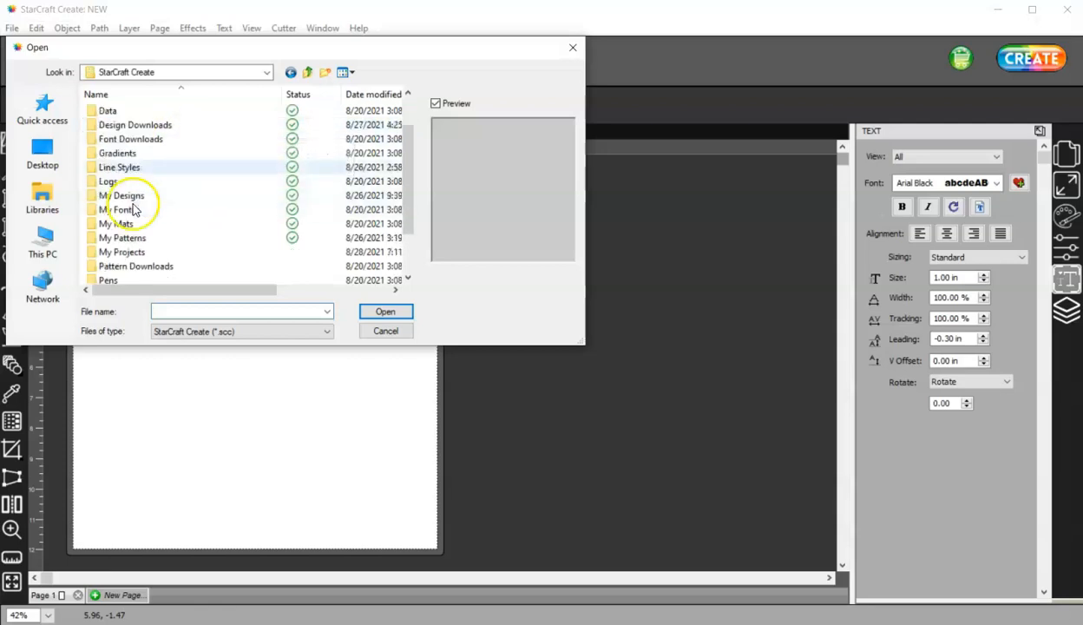
click(128, 252)
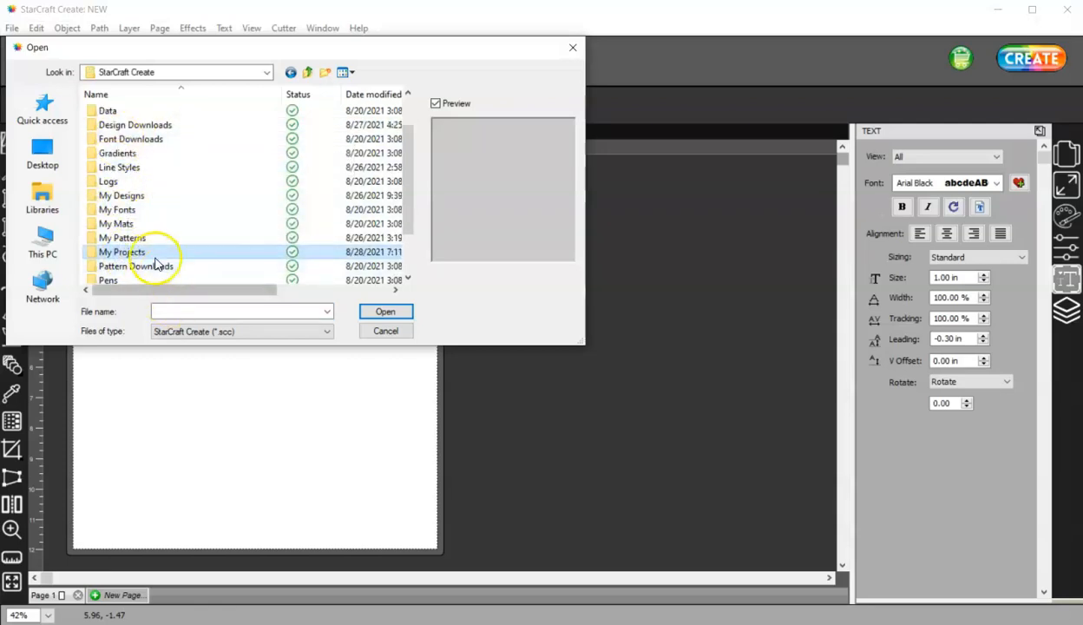
click(142, 250)
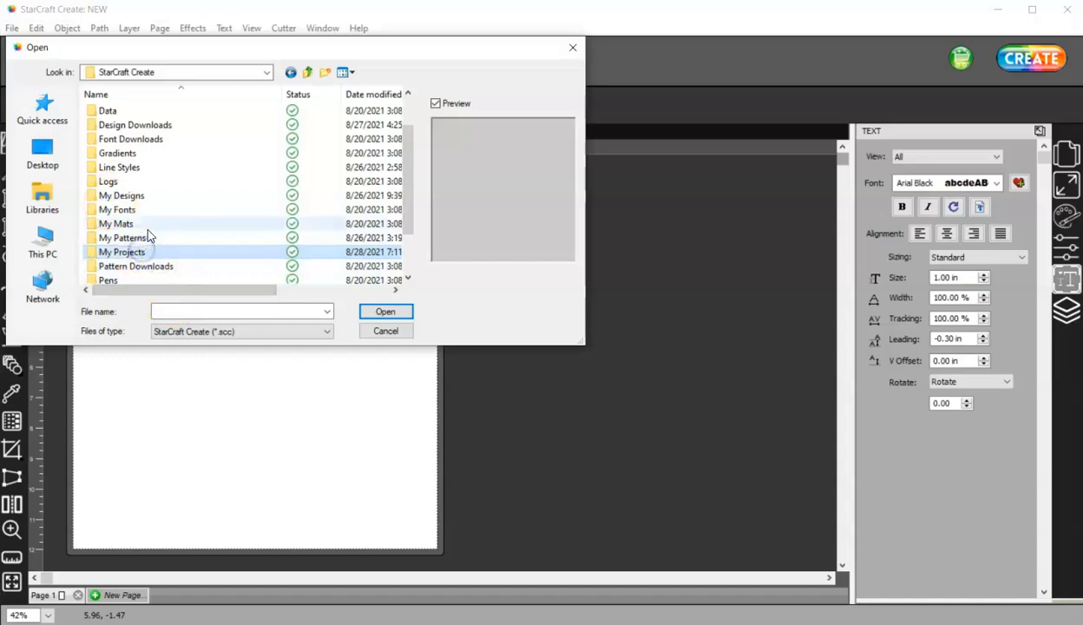
double_click(143, 252)
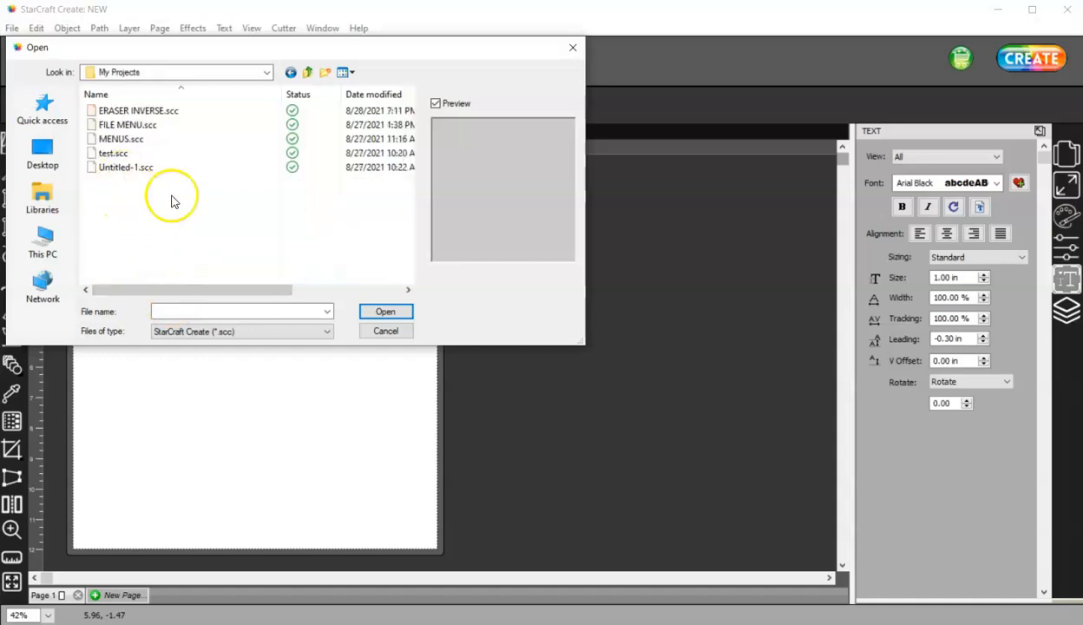
Open ERASER INVERSE.scc from My Projects, agreeing to revert the copy that is already open
click(160, 111)
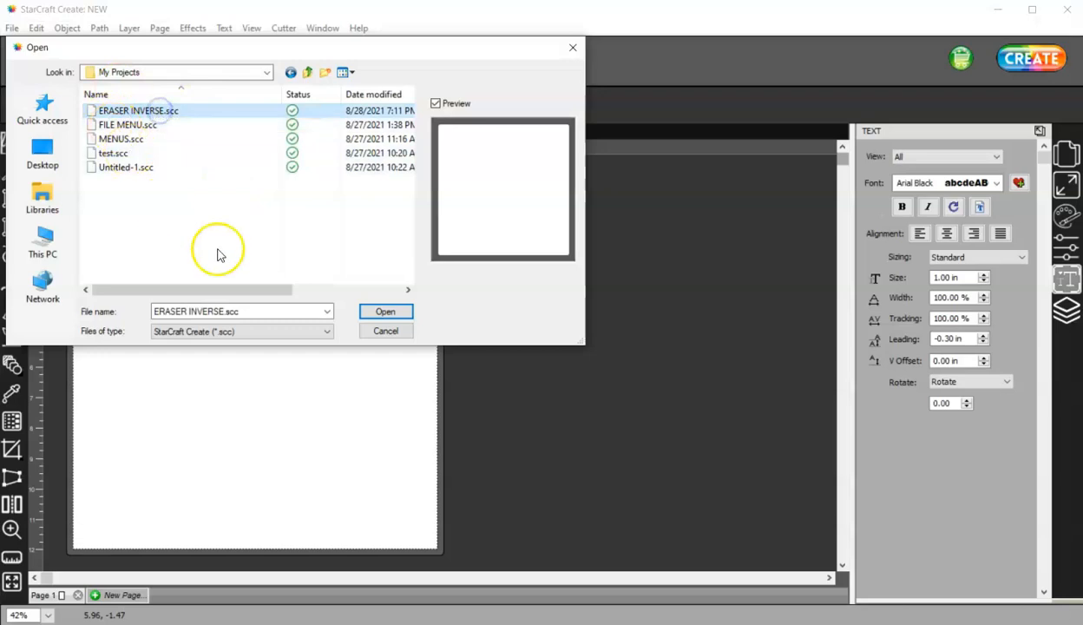
click(401, 311)
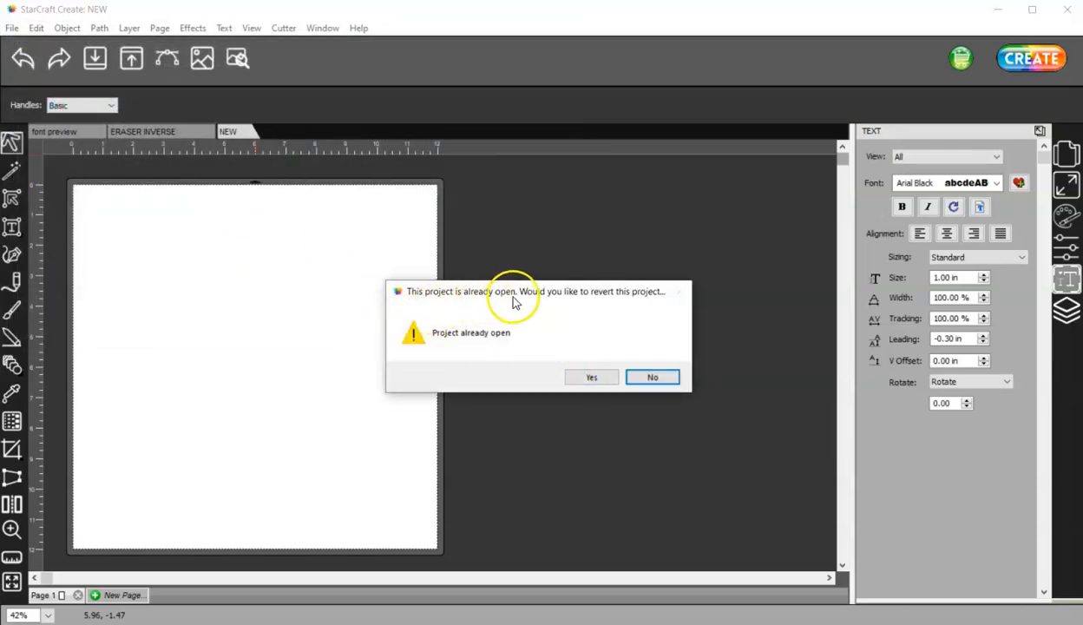
click(582, 379)
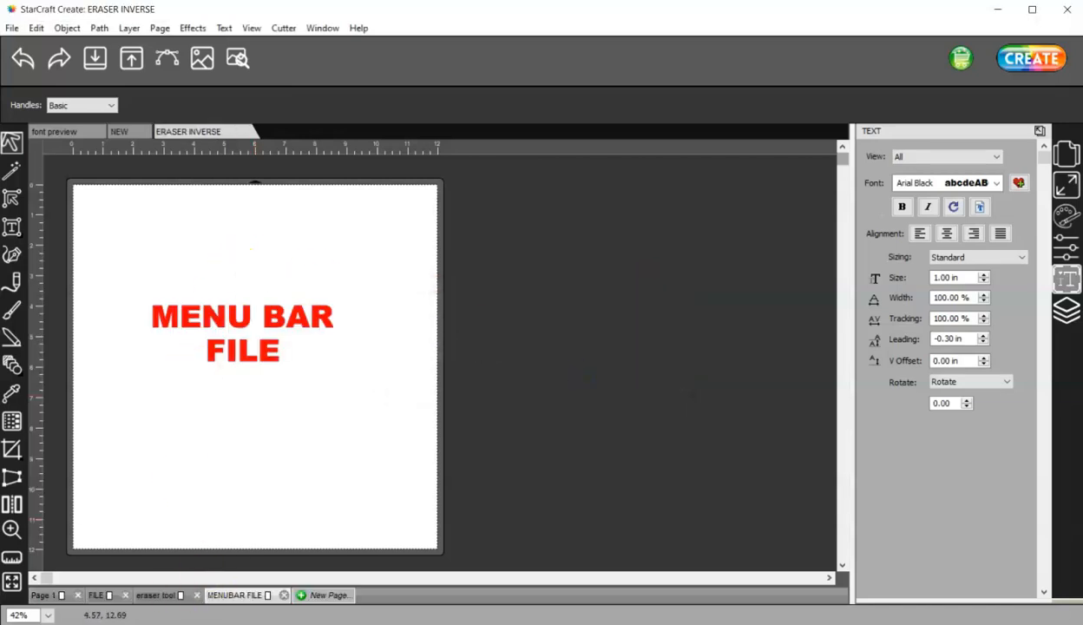
Show the eraser tool page of ERASER INVERSE, and close that project
click(156, 595)
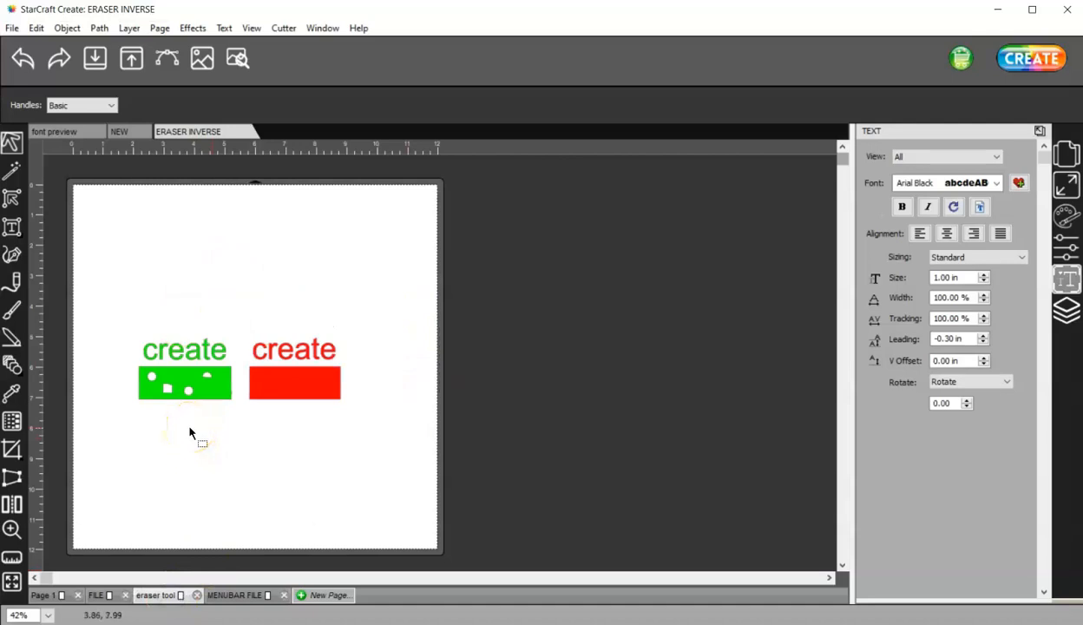
click(14, 30)
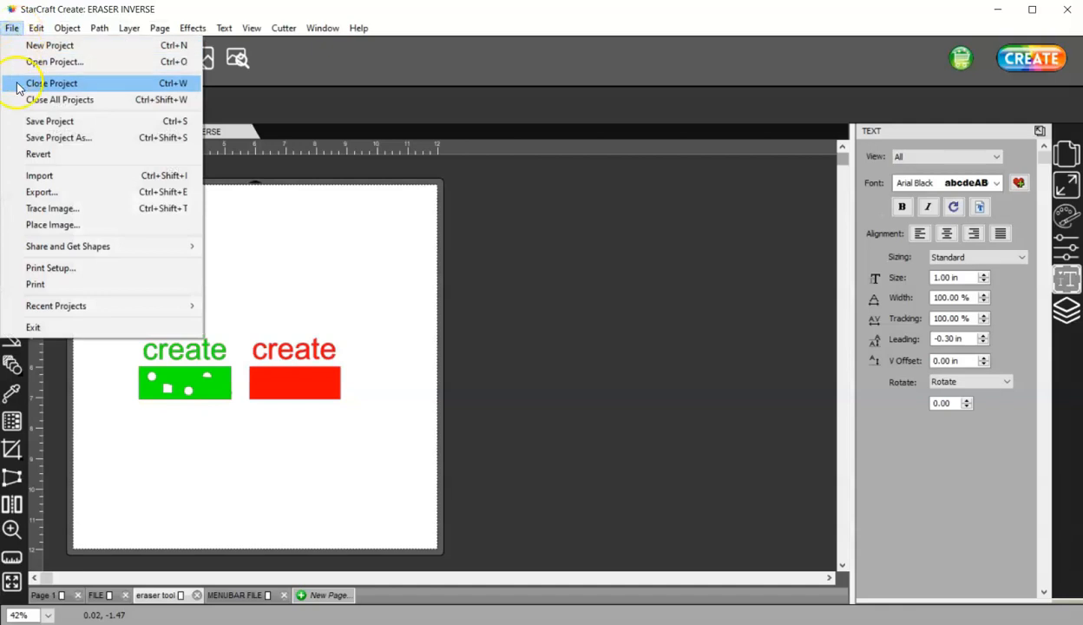
click(55, 84)
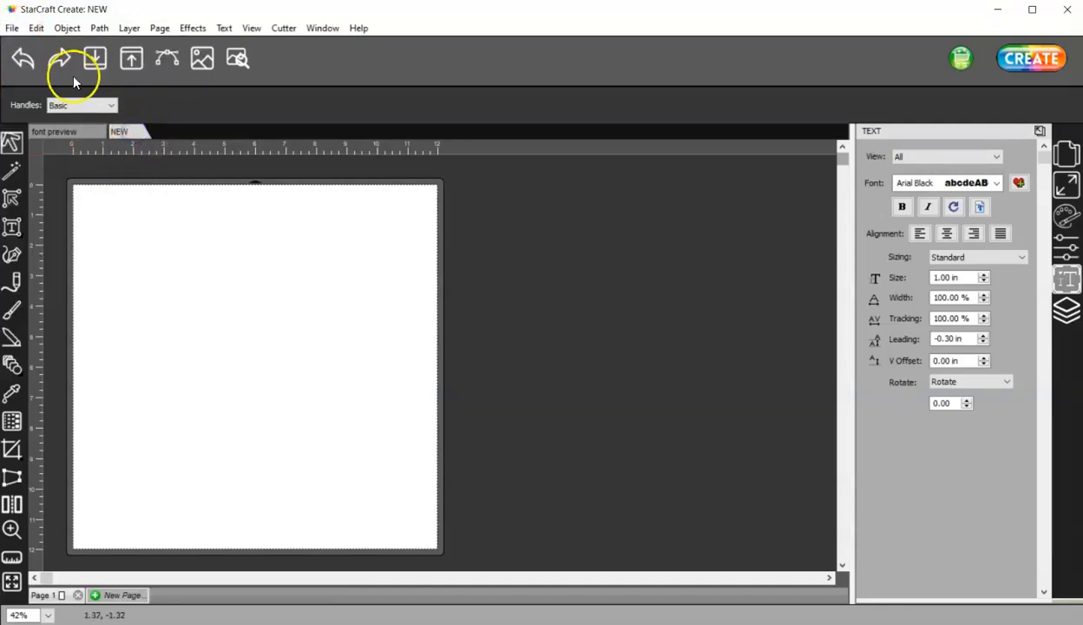
click(12, 28)
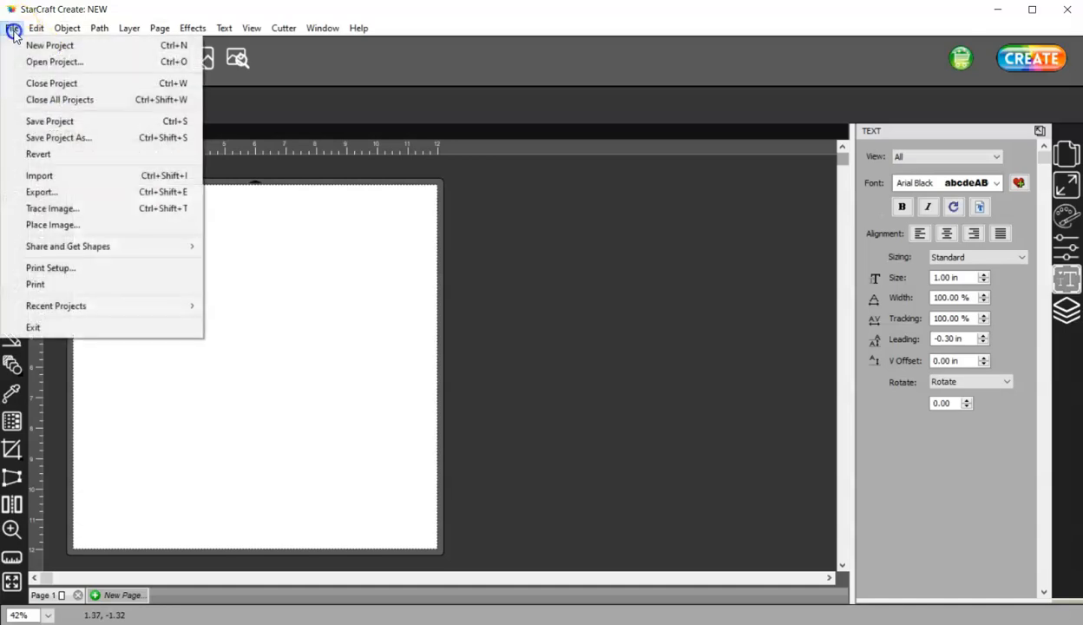
click(48, 121)
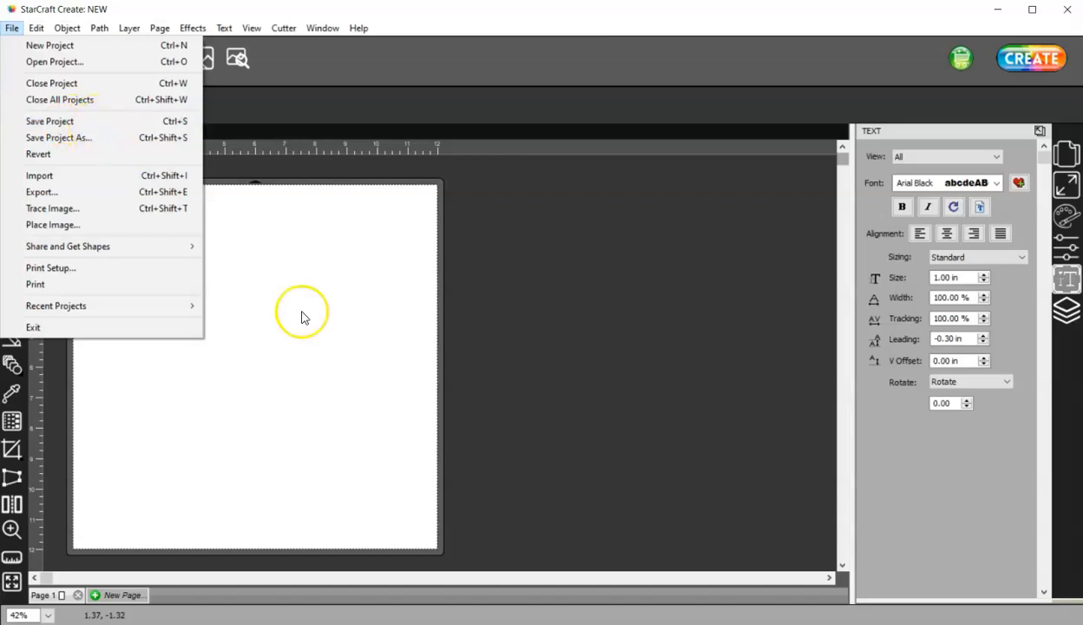
click(386, 320)
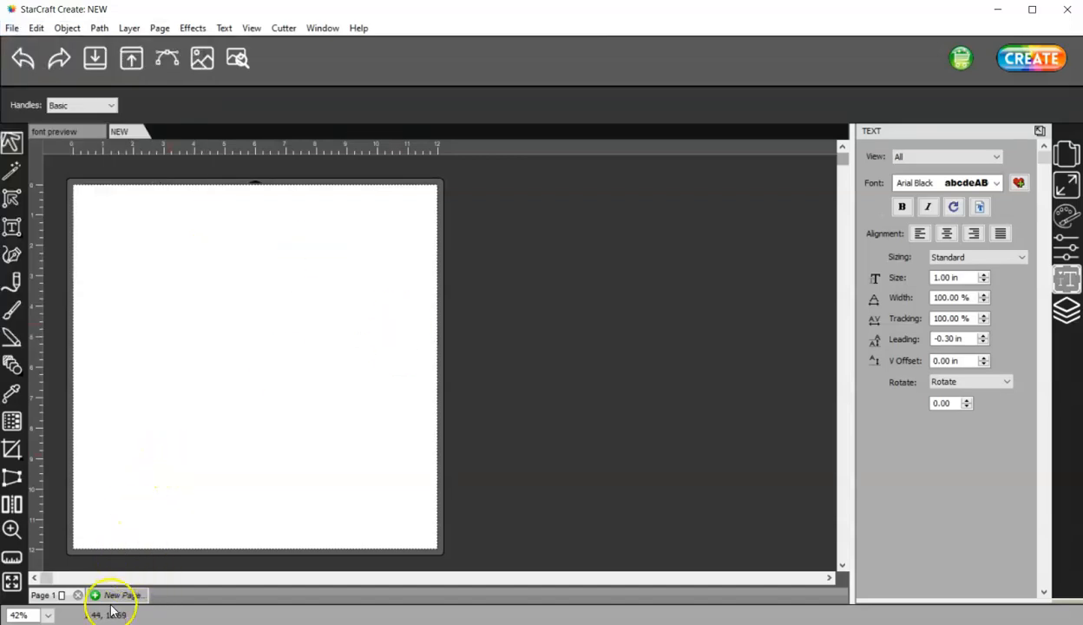
Draw a small upright rectangle in the page's upper left area and a larger, wide rectangle below and to its right
click(12, 363)
mouse_move(101, 248)
mouse_down()
mouse_move(154, 332)
mouse_move(366, 435)
mouse_move(401, 491)
mouse_move(416, 445)
mouse_up()
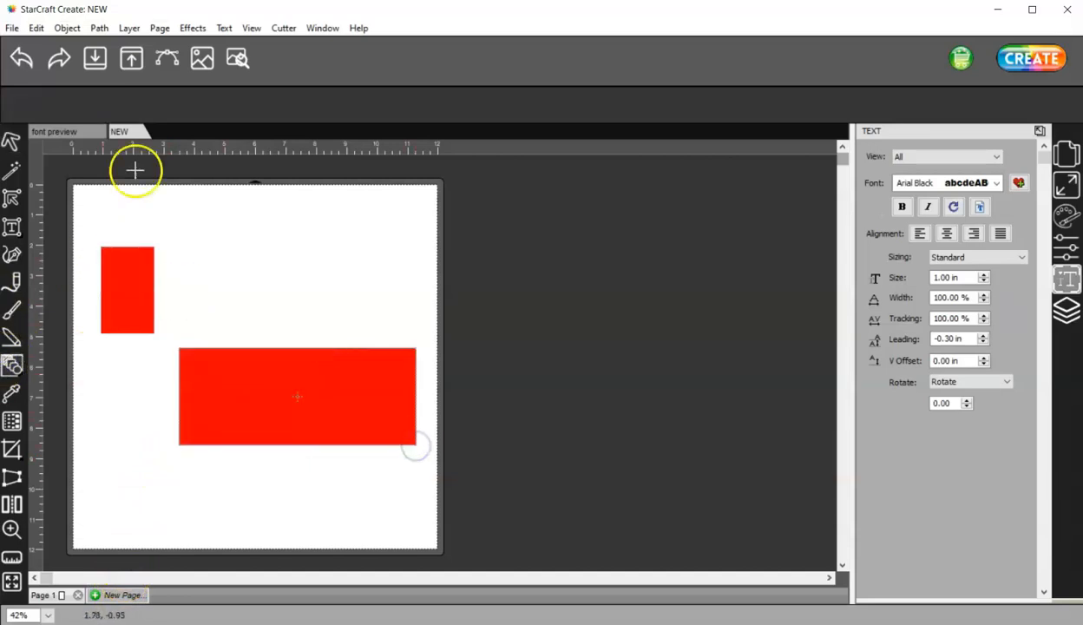
Save the project as NEW.scc in the My Projects folder under Documents > StarCraft Create
click(14, 30)
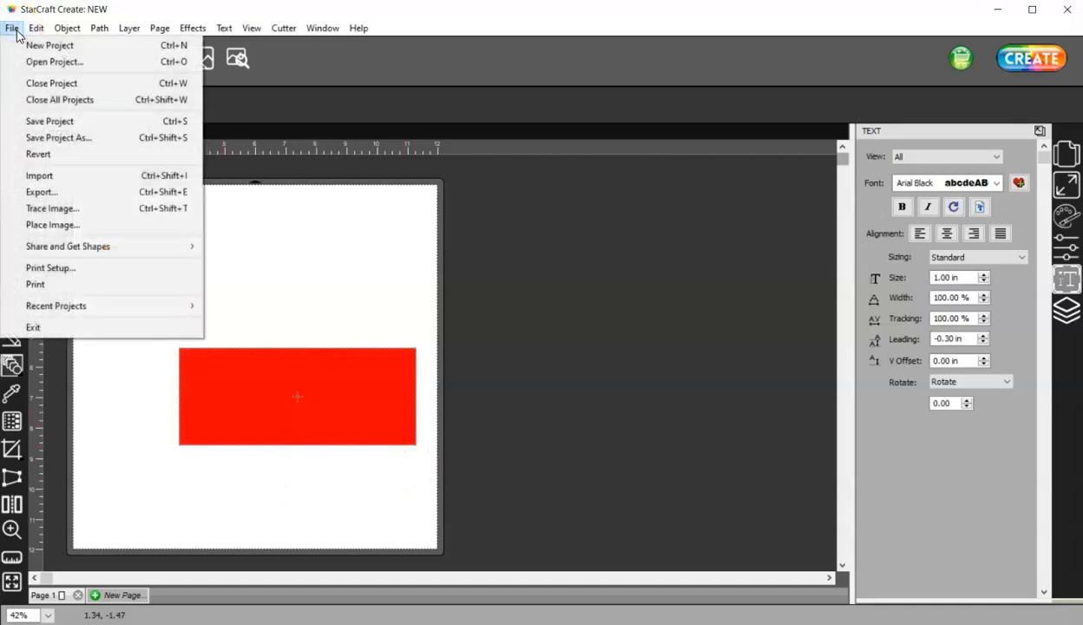
click(48, 121)
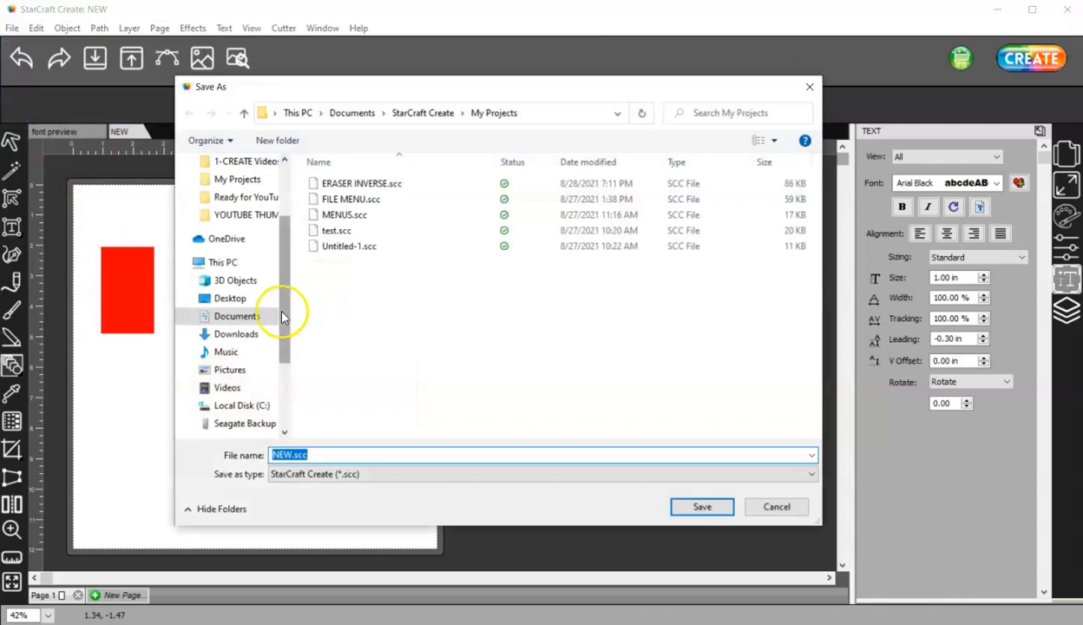
click(236, 317)
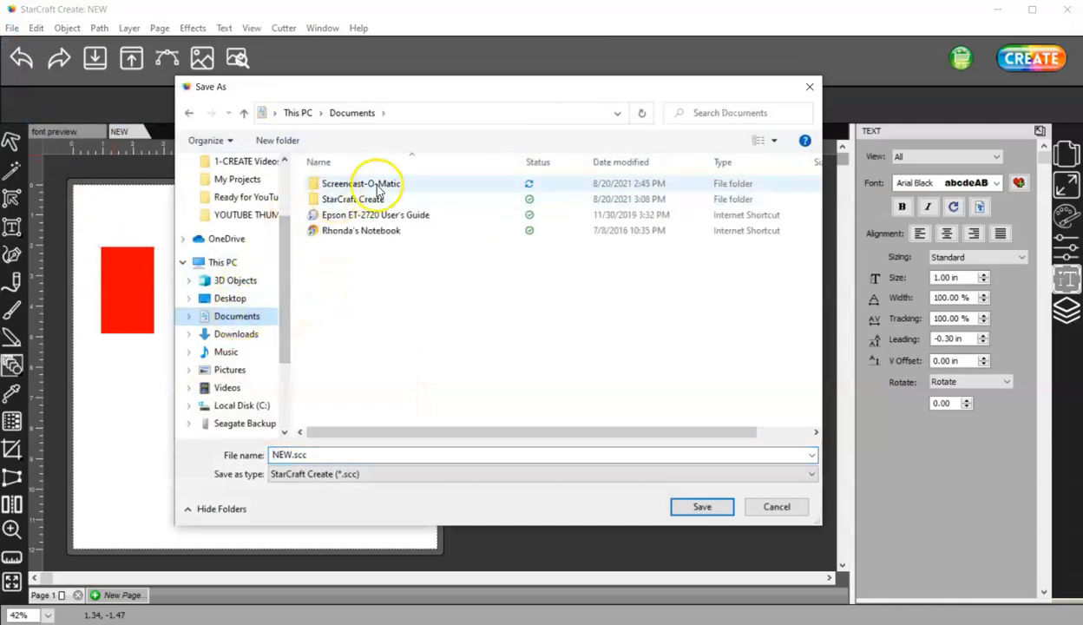
click(364, 200)
double_click(365, 200)
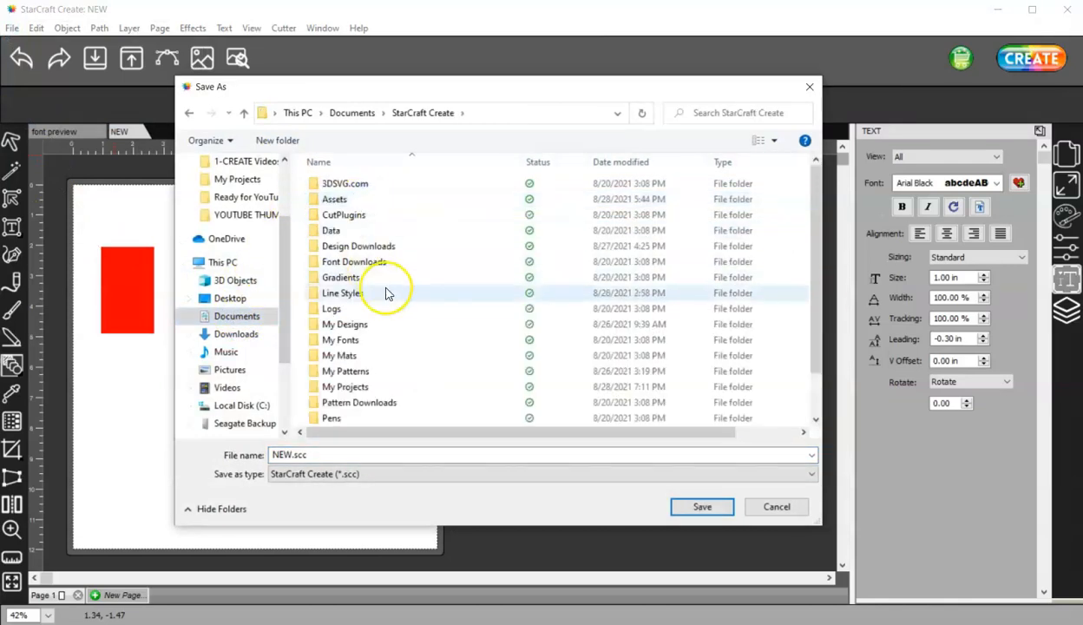
scroll(388, 296, down, 1)
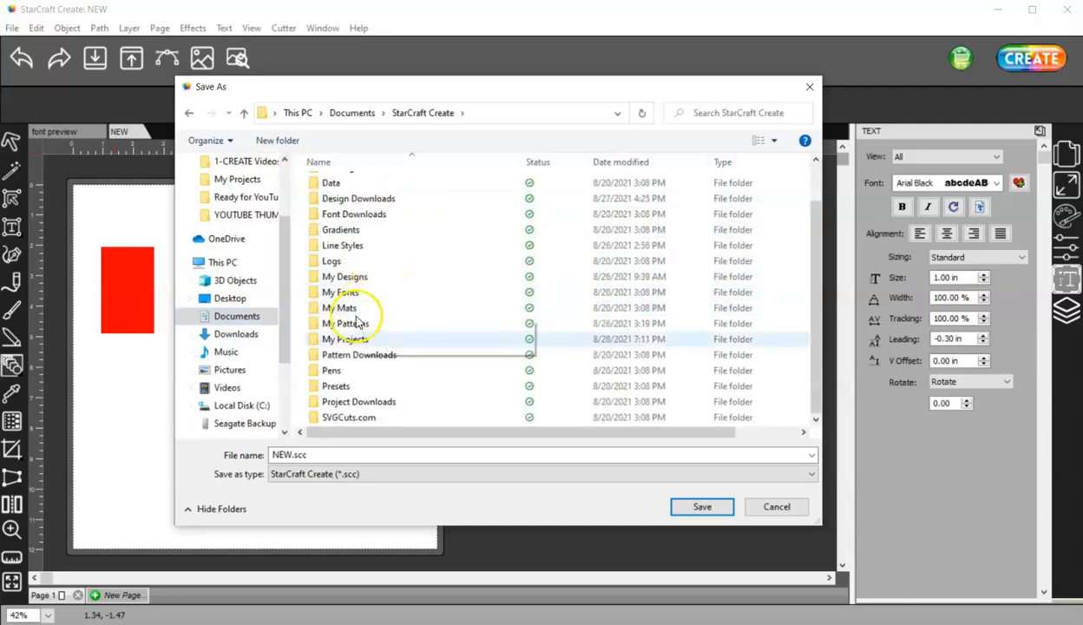
double_click(343, 339)
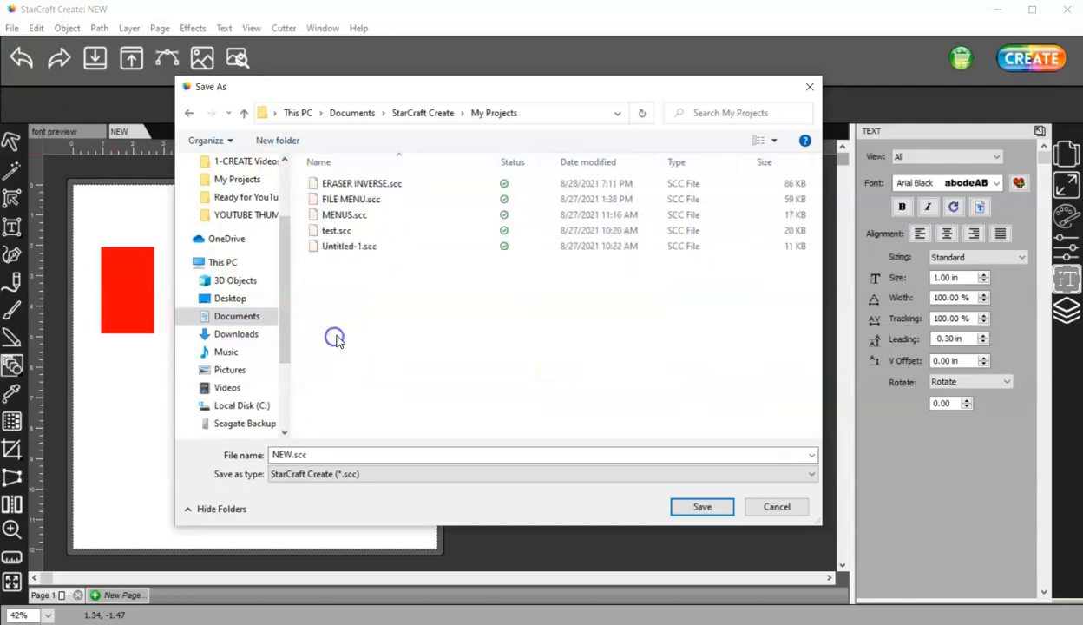
click(703, 507)
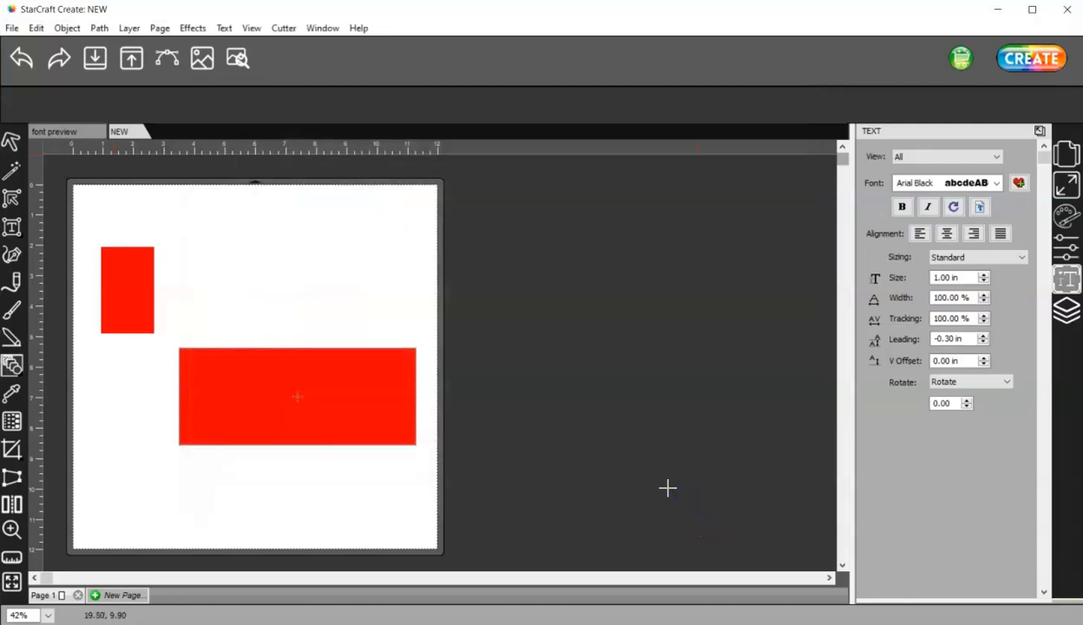
Add a second page to the project, keeping the name Page 2 and the white color
click(120, 594)
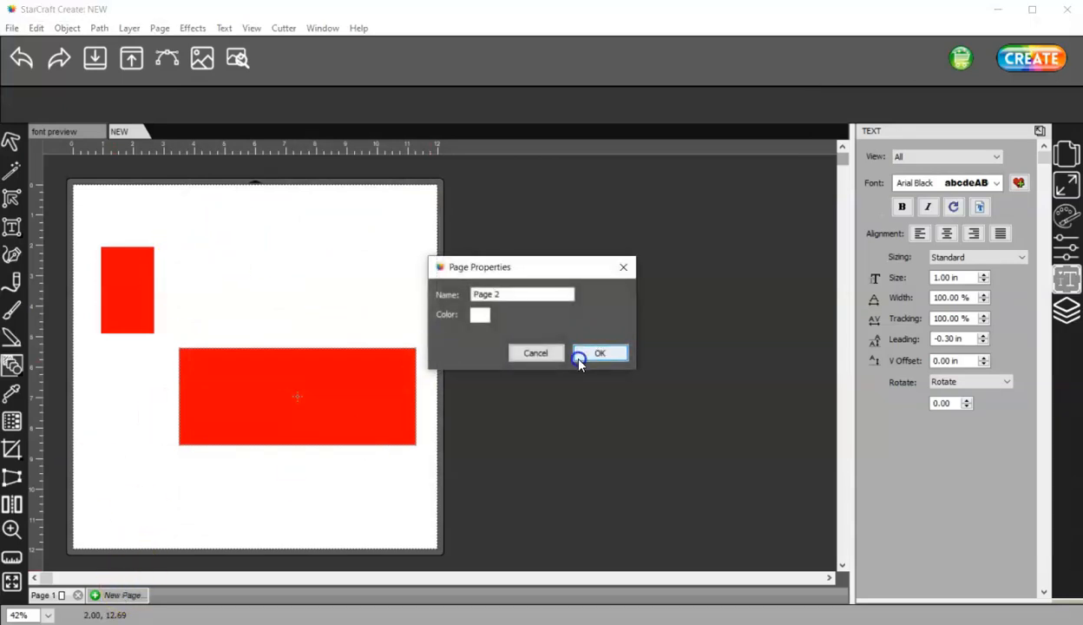
click(579, 357)
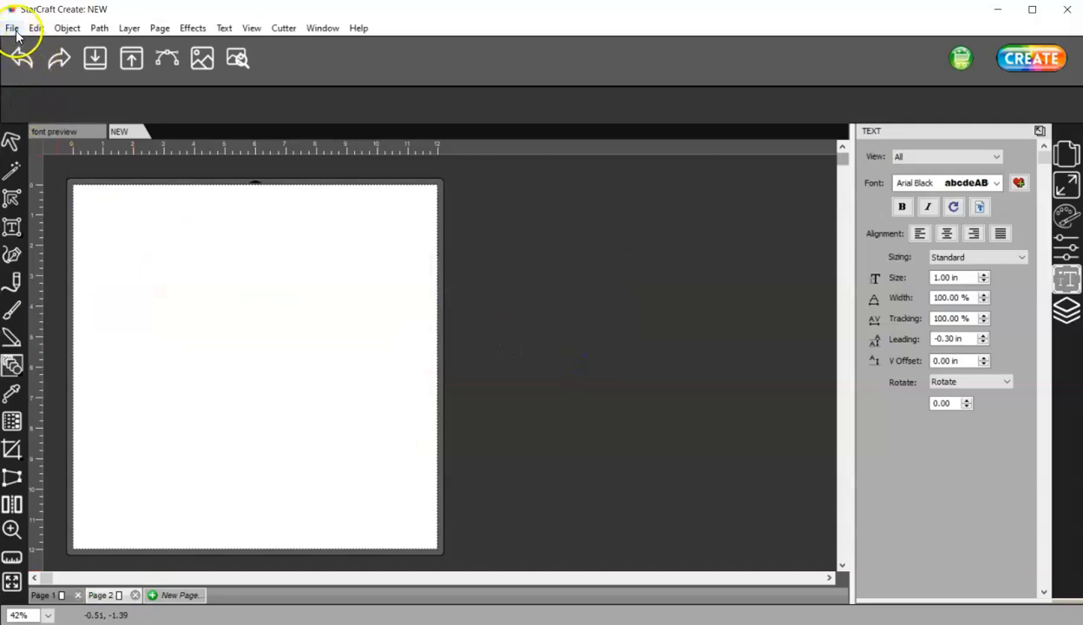
Preview several saved projects in My Projects, and reopen NEW.scc, agreeing to revert it to its saved version
click(13, 29)
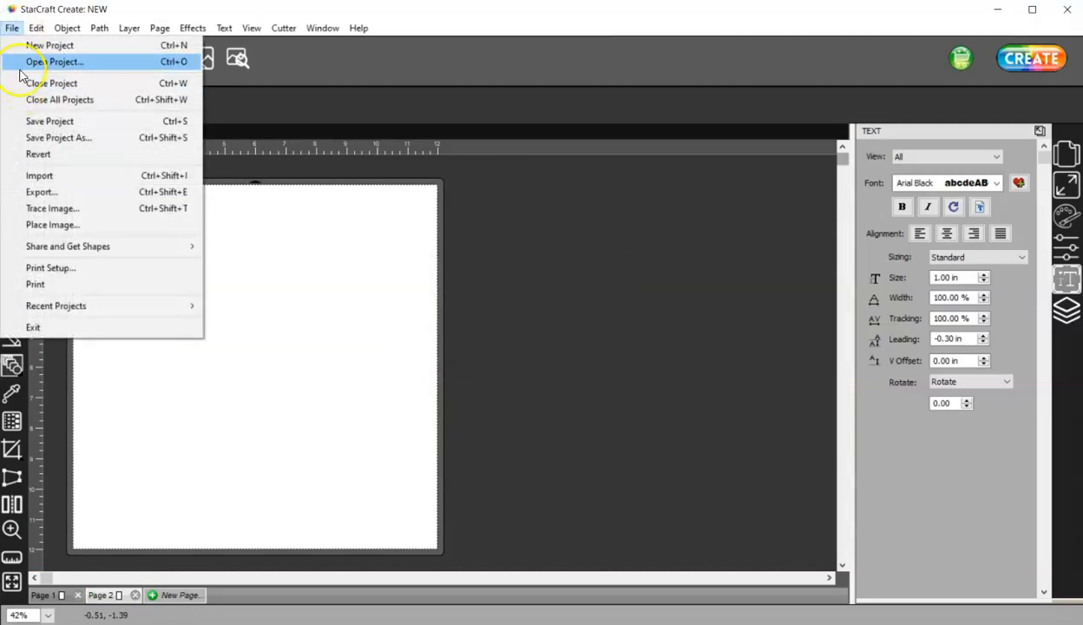
click(35, 62)
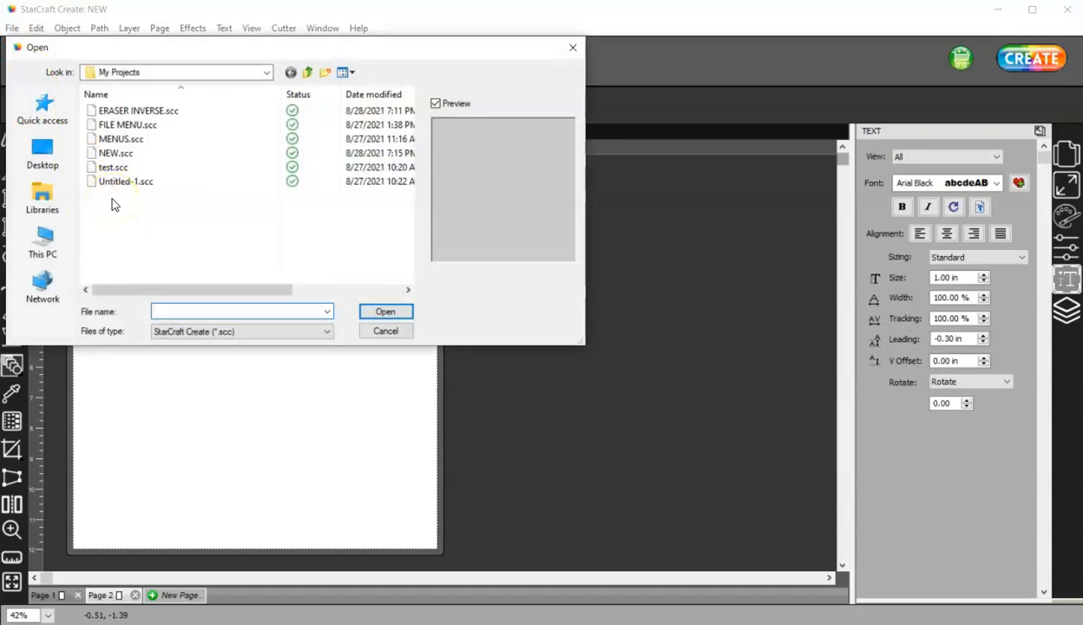
click(115, 184)
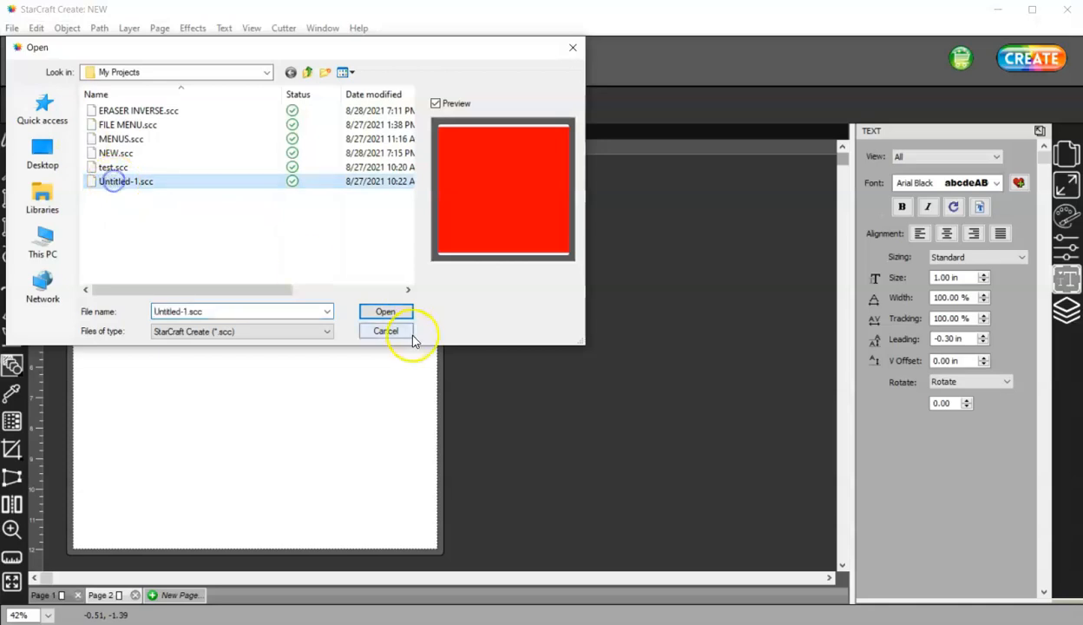
click(126, 167)
click(126, 153)
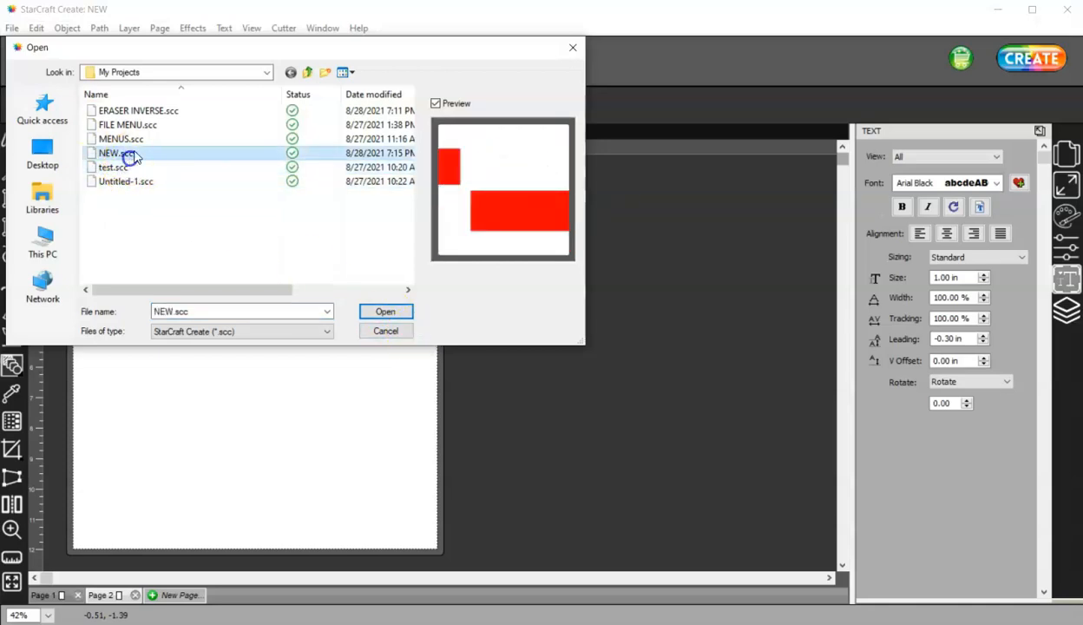
click(130, 139)
click(126, 153)
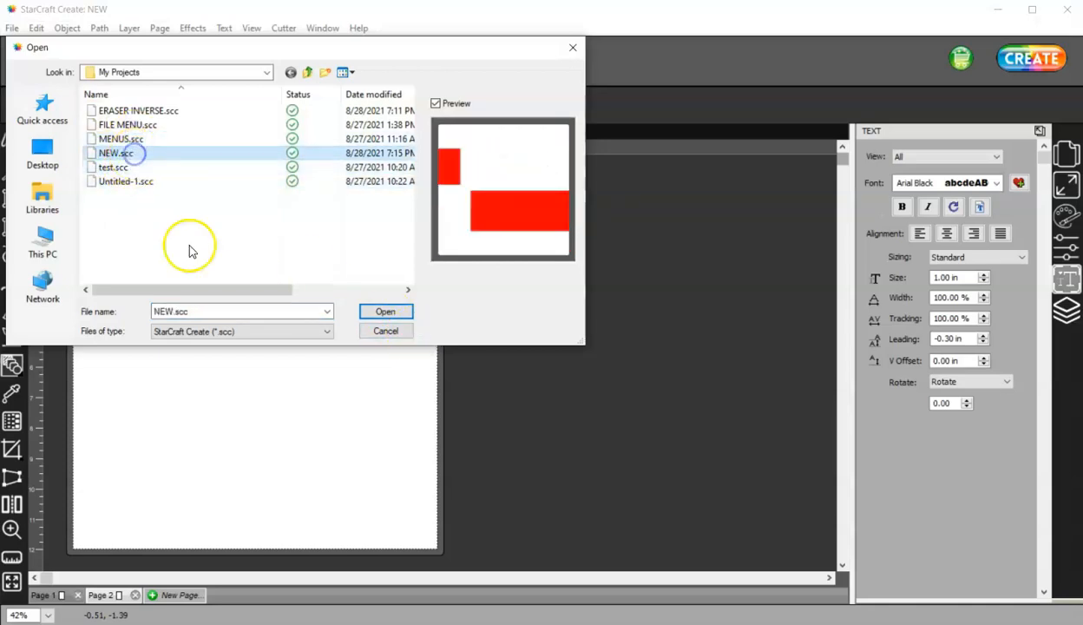
click(382, 311)
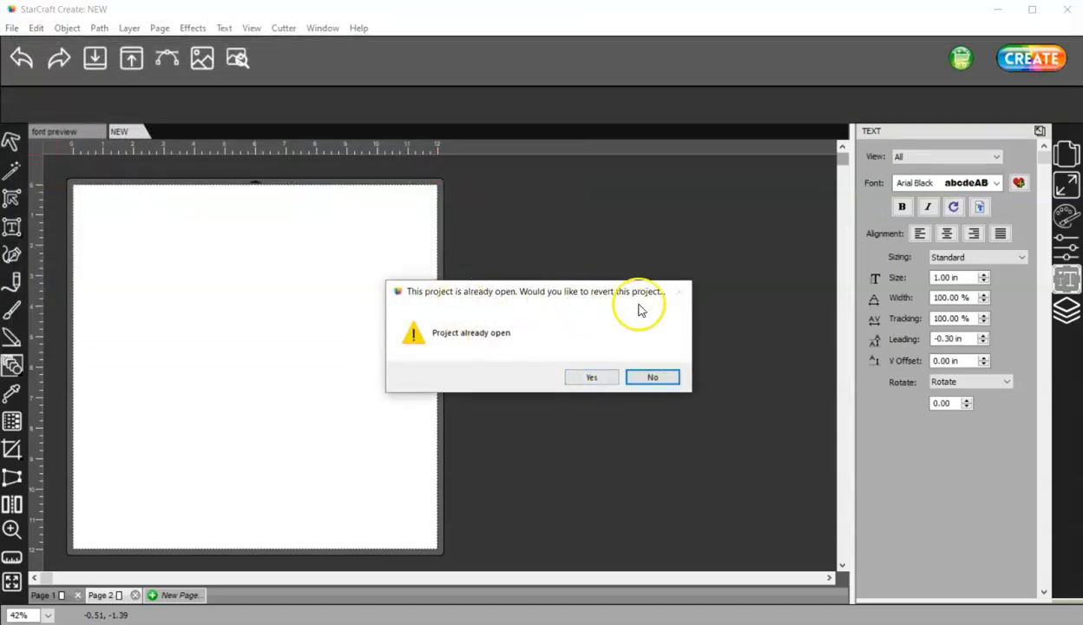
click(588, 379)
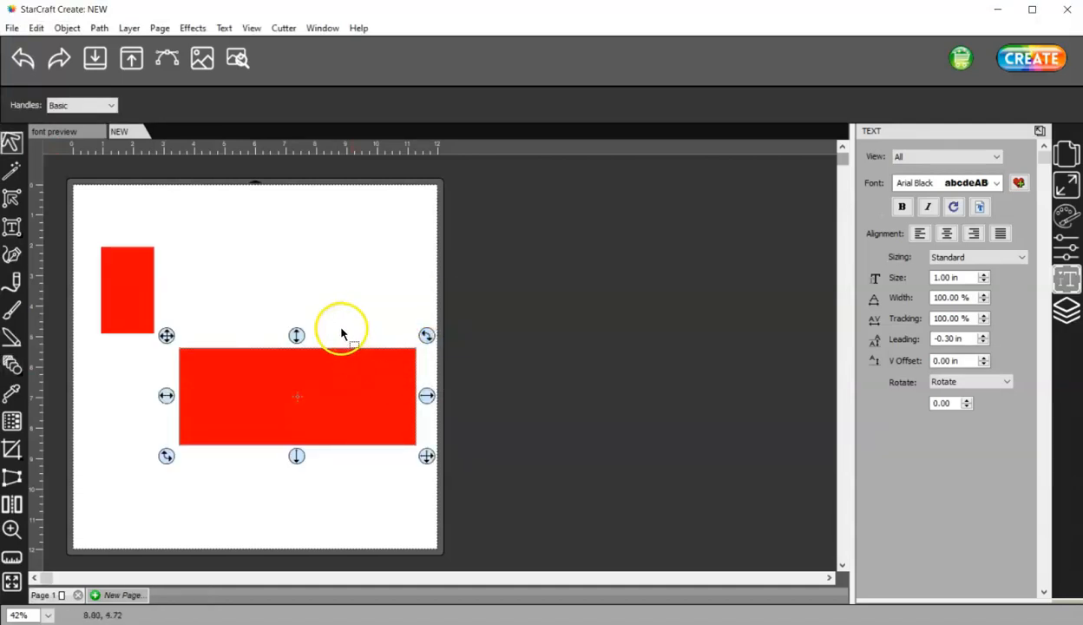
Show the Desktop as a possible location for saving a copy of NEW.scc, and cancel without saving
click(12, 31)
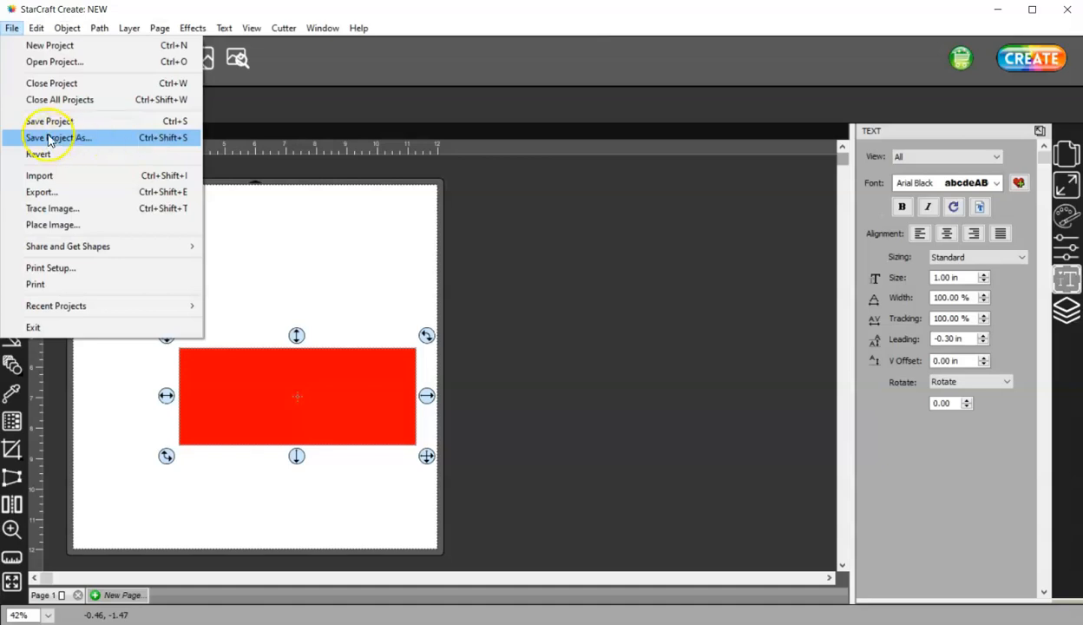
click(135, 140)
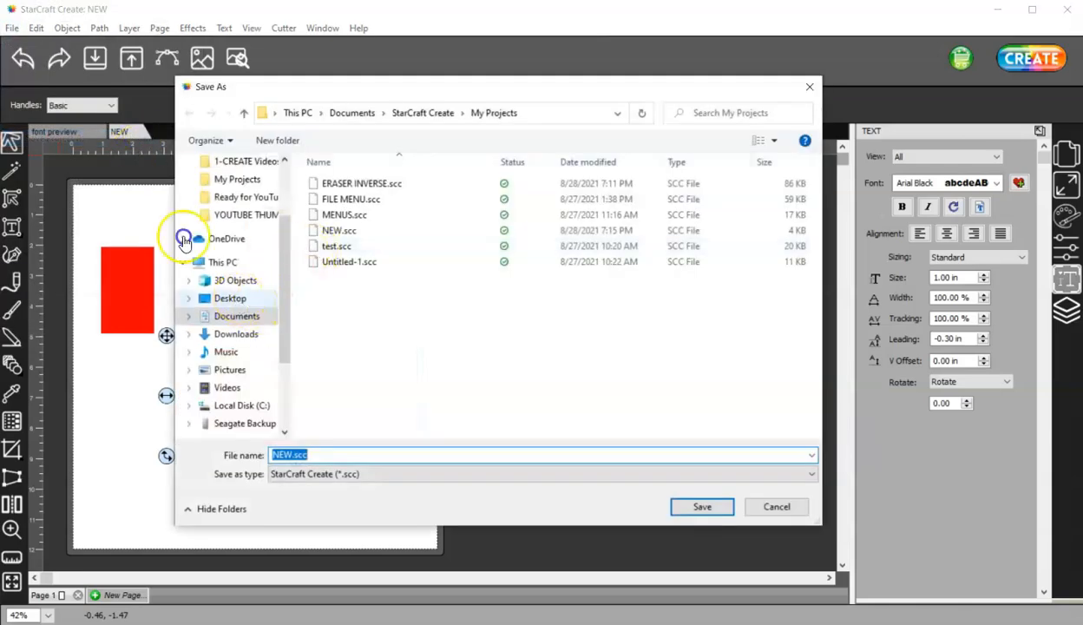
click(242, 299)
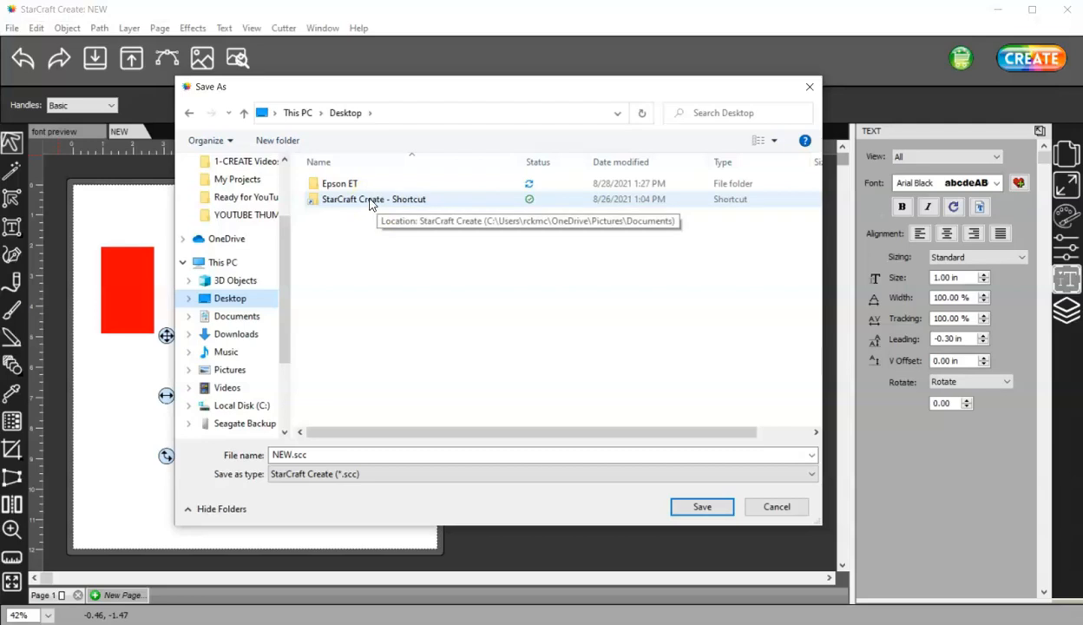
click(374, 205)
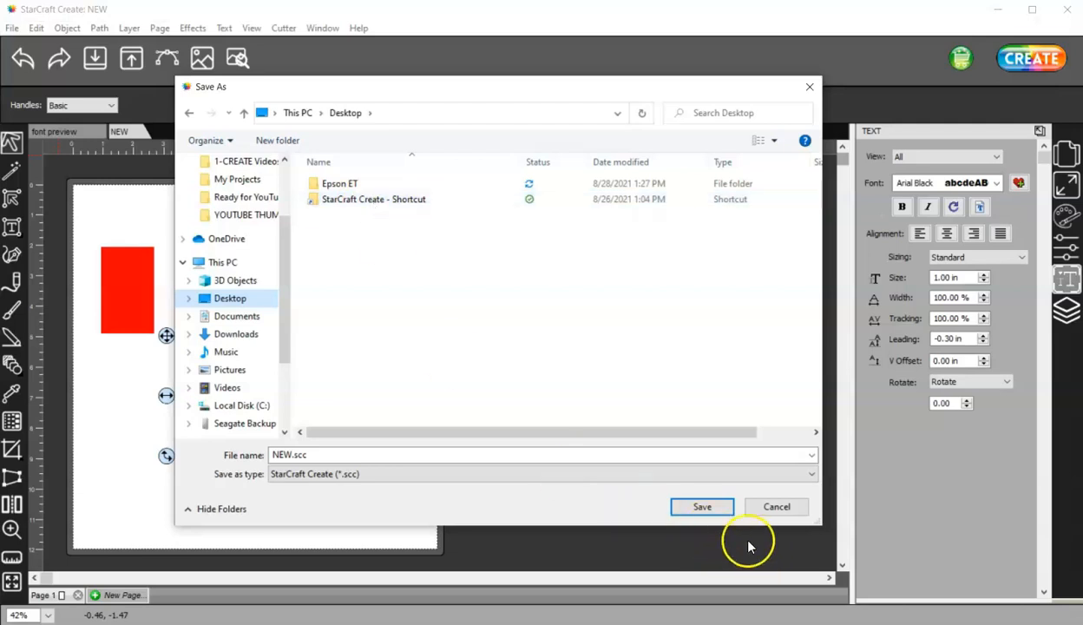
click(715, 510)
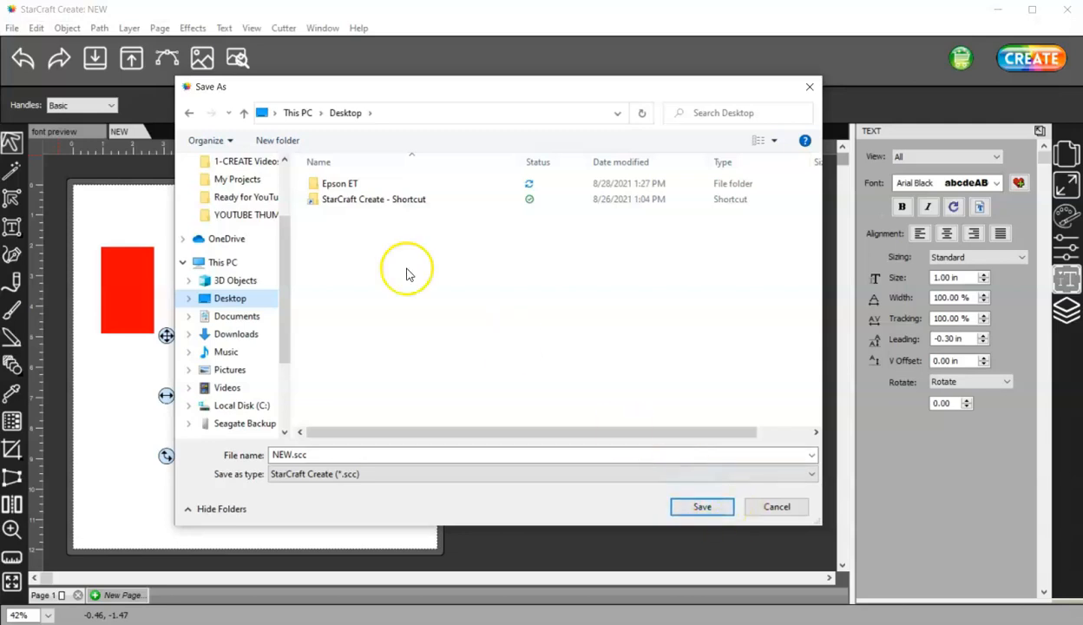
click(768, 510)
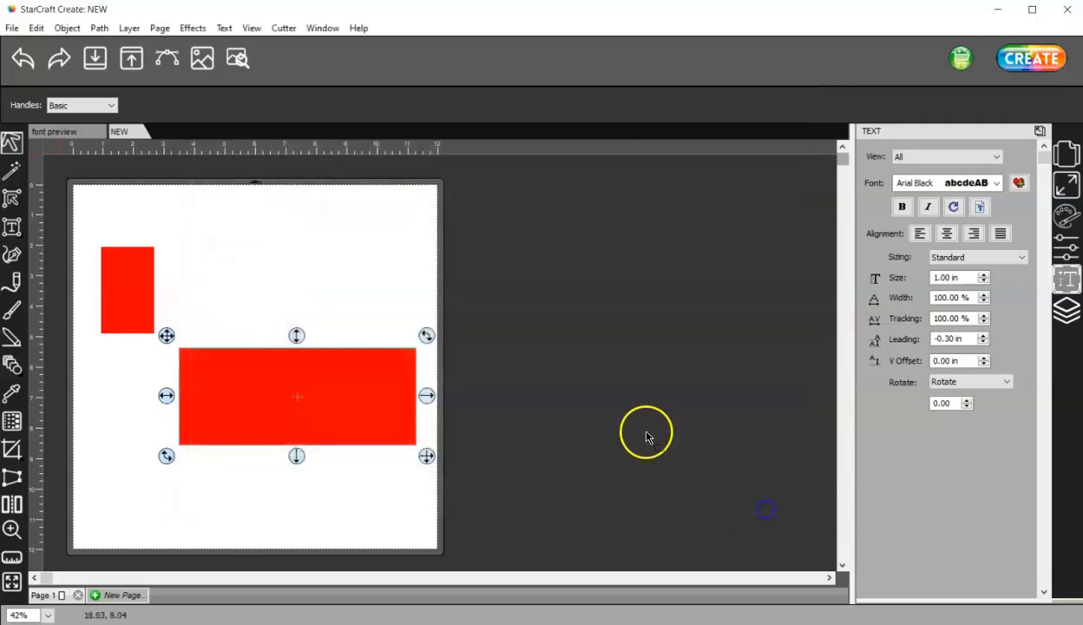
Draw three circles around the wide rectangle: one above it, one below its left end and a smaller one below its right end
click(13, 29)
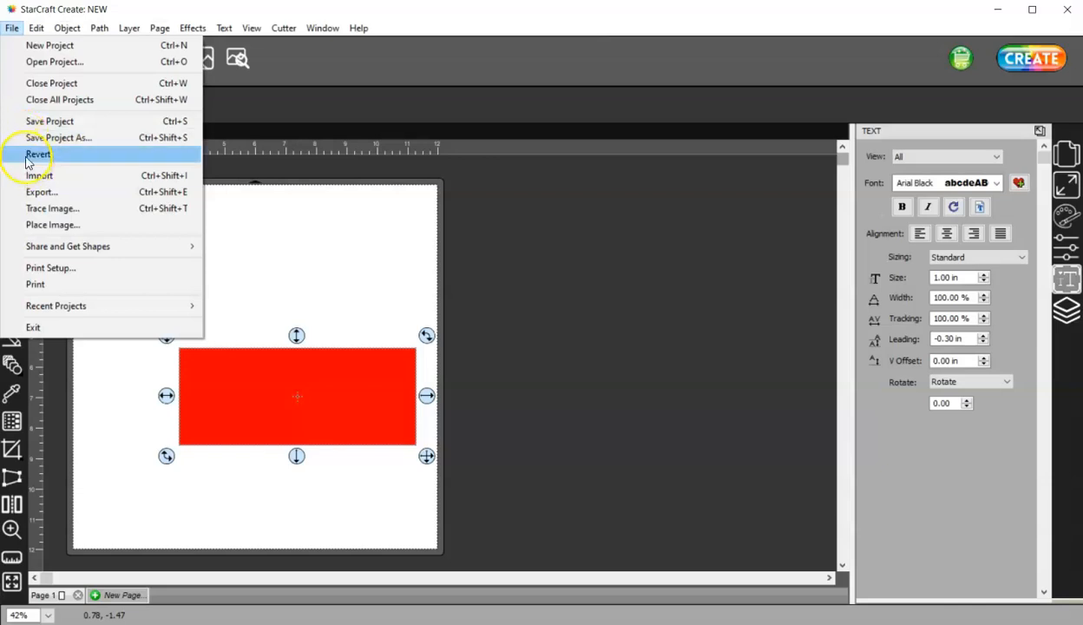
click(52, 225)
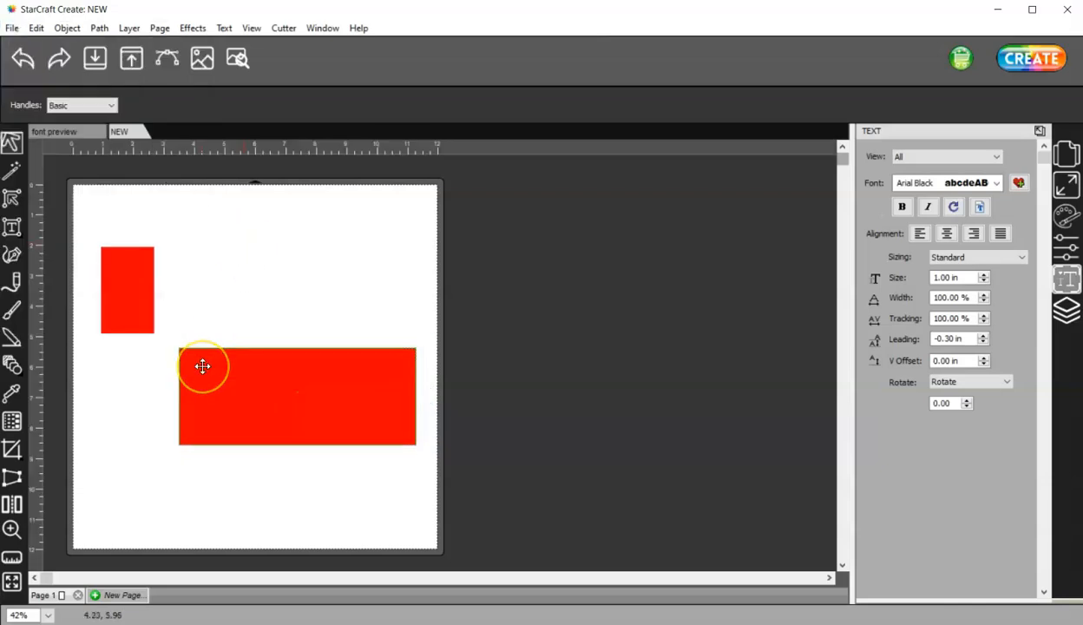
click(17, 368)
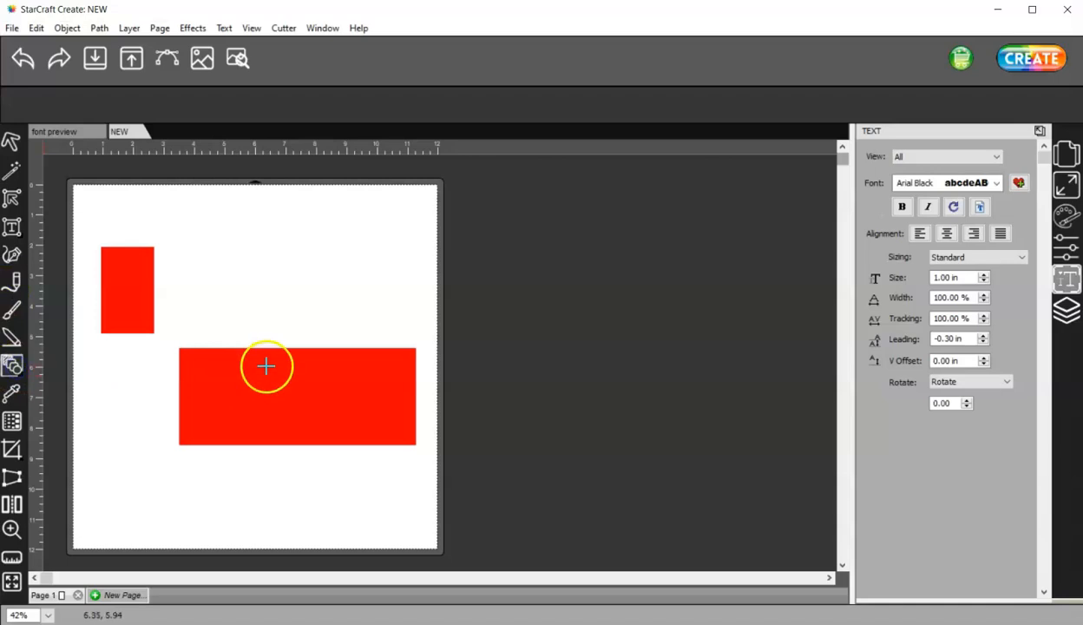
drag(21, 369, 53, 408)
drag(213, 283, 240, 338)
drag(166, 458, 213, 503)
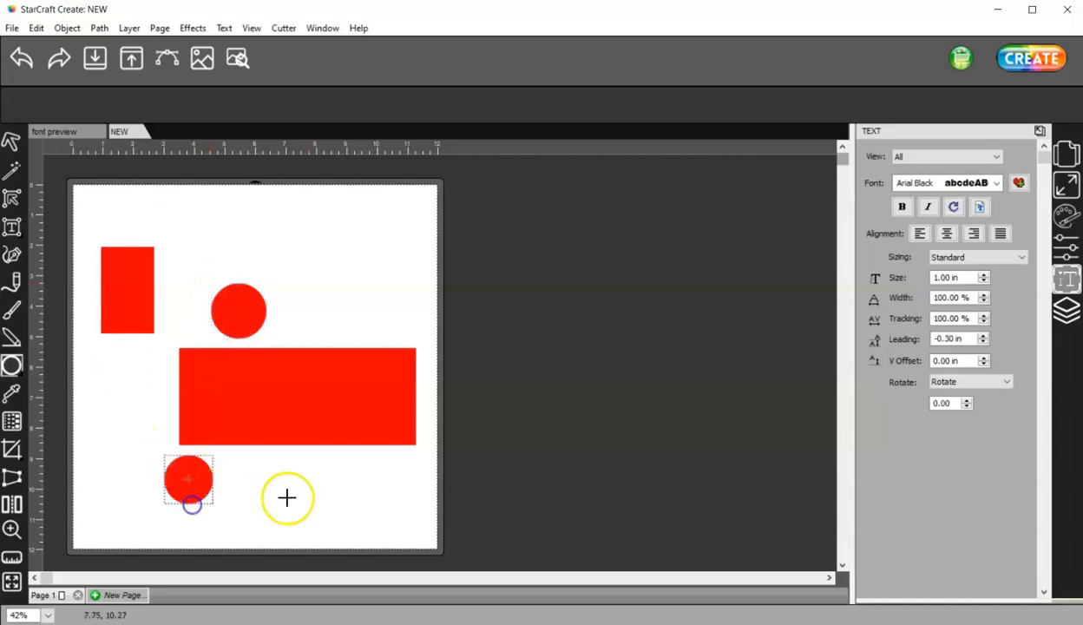
drag(363, 474, 390, 499)
Draw a small triangle above the wide rectangle, up and to the right of the upper circle
drag(12, 363, 118, 379)
drag(12, 365, 12, 365)
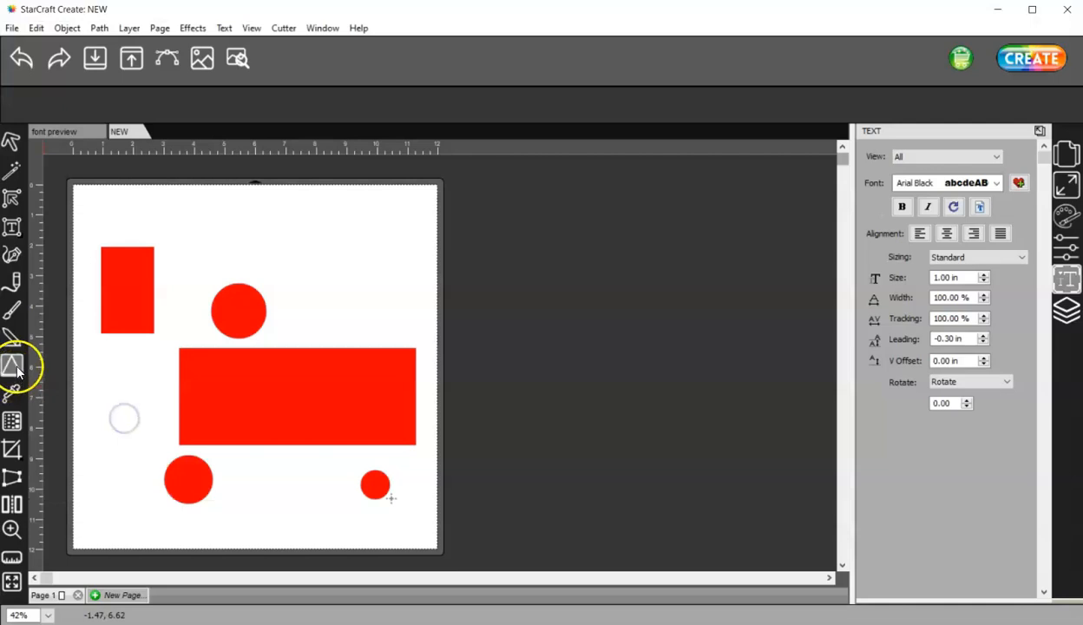
drag(285, 244, 344, 299)
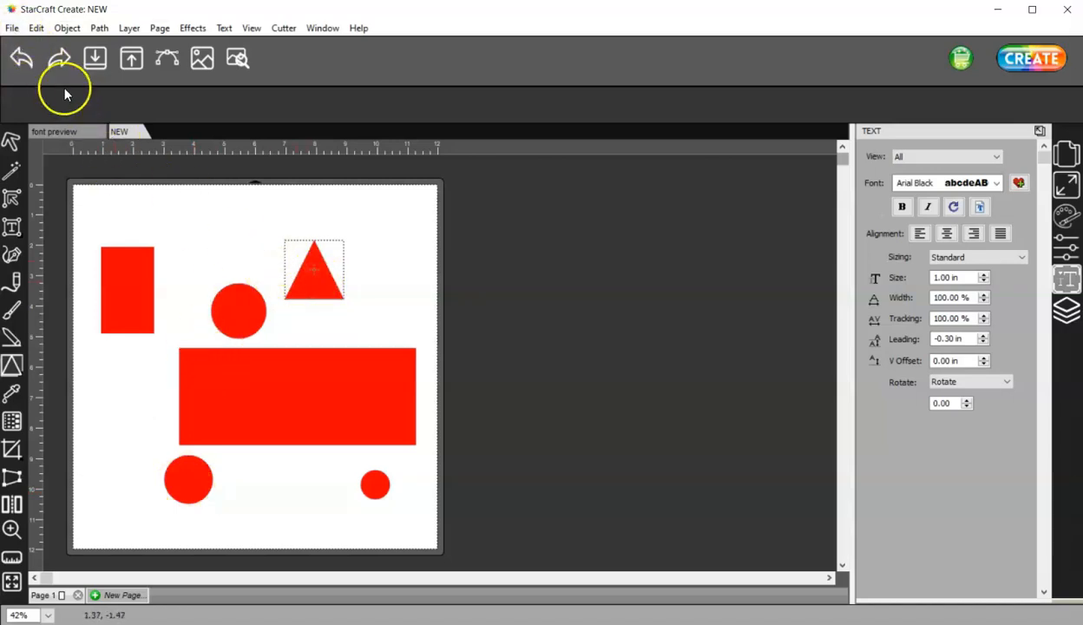
Revert the project to its last saved version, discarding the added circles and triangle
click(11, 30)
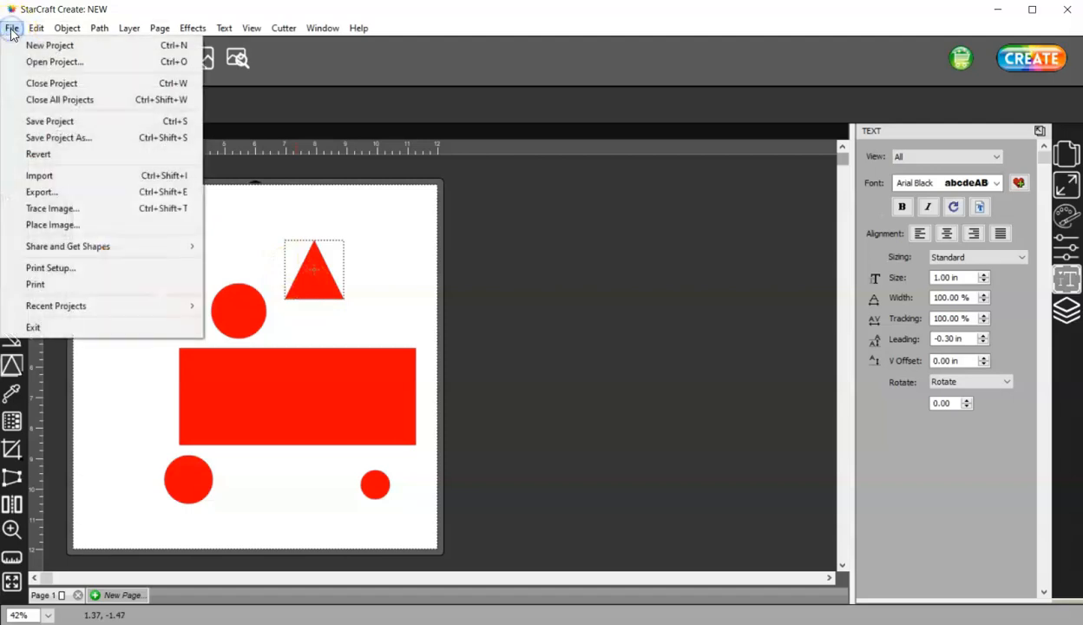
click(39, 155)
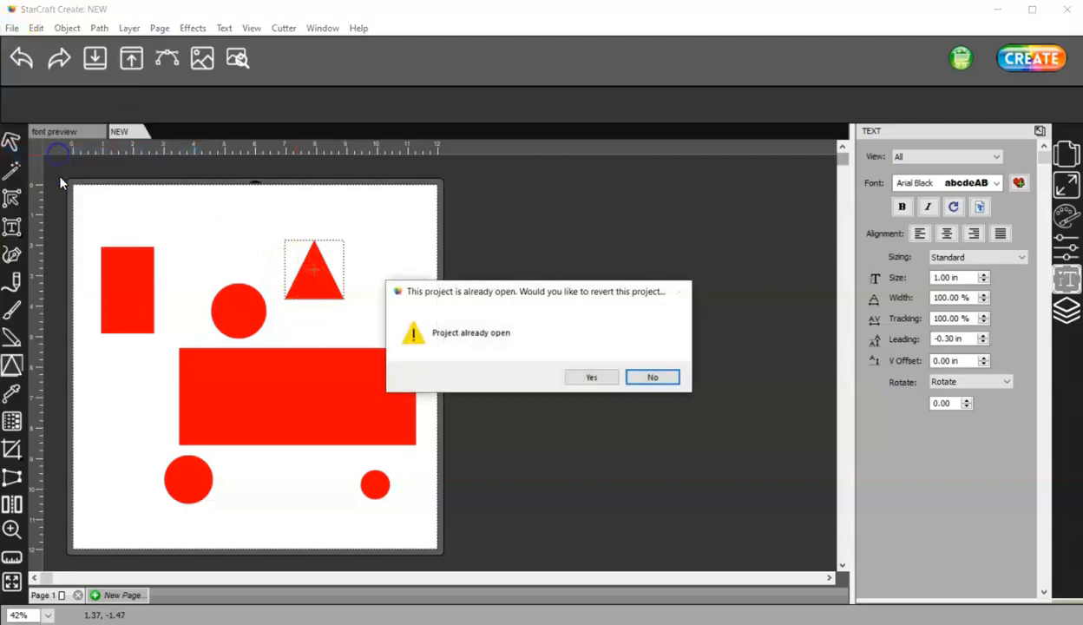
click(588, 379)
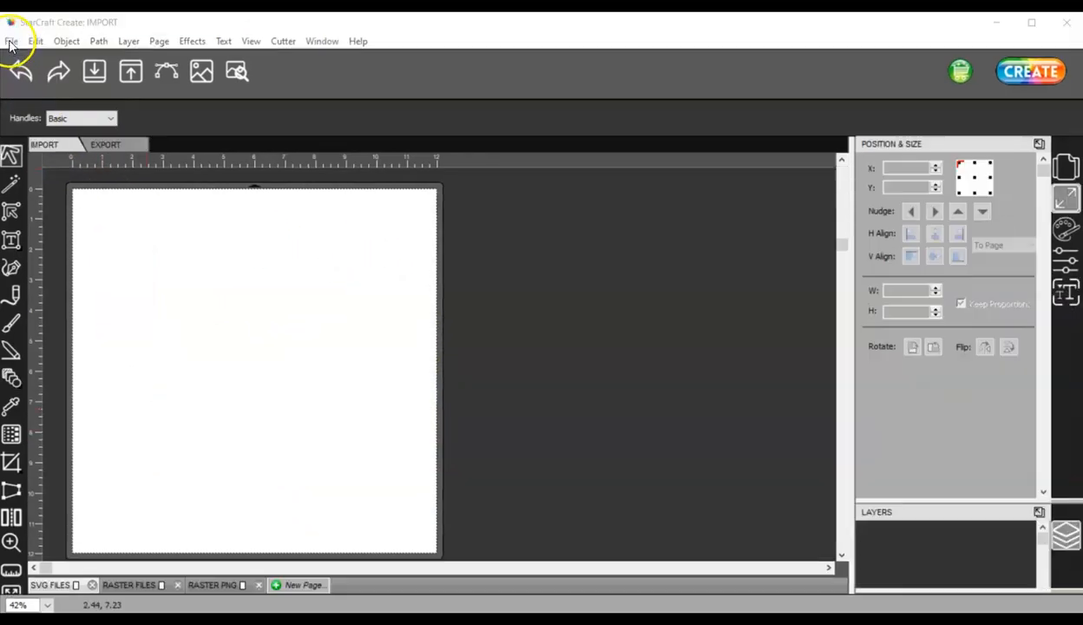
click(11, 41)
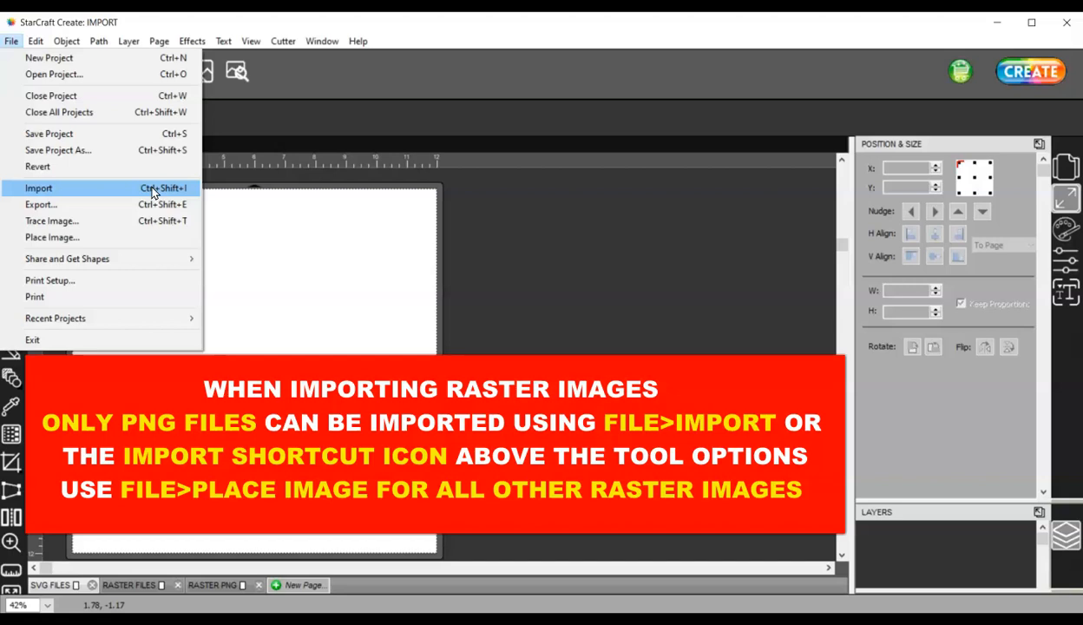
click(133, 192)
click(109, 191)
click(94, 189)
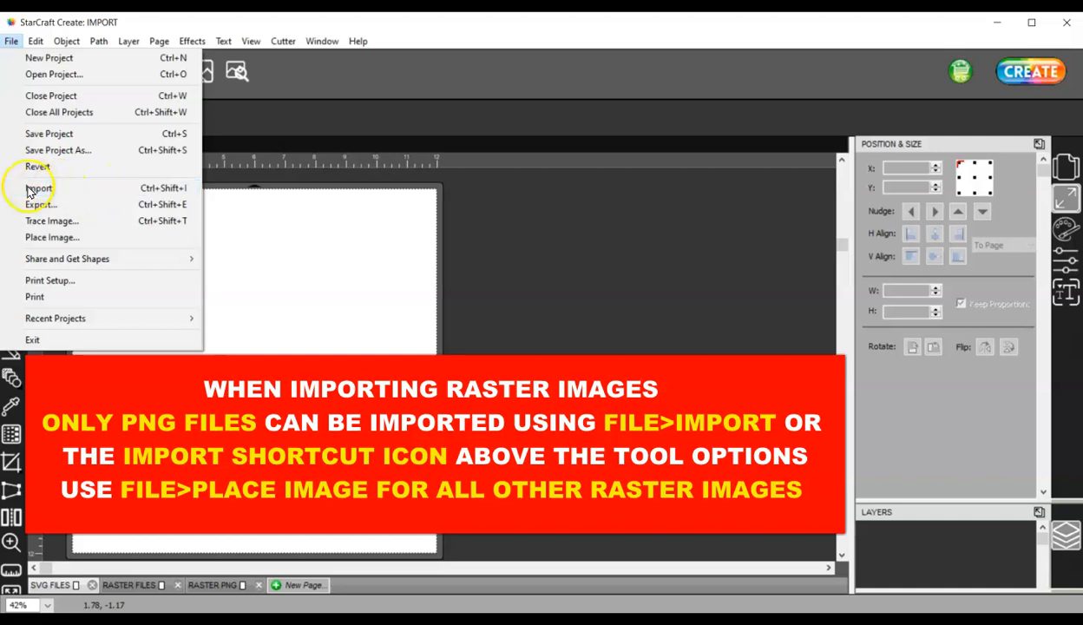
click(472, 53)
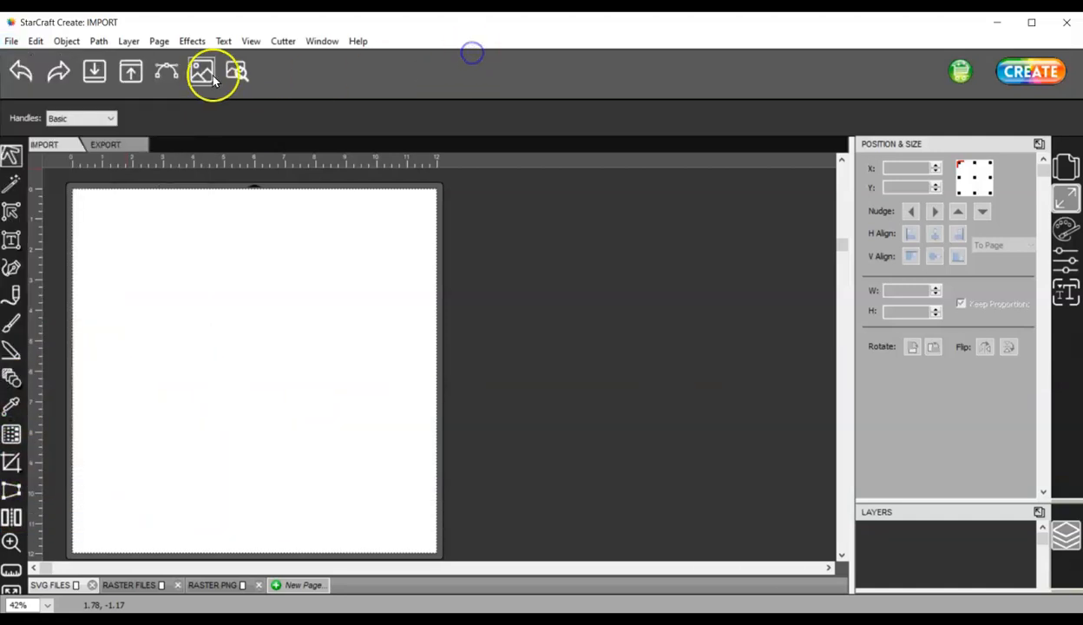
Import baby whale.svg from the Animals folder onto the SVG FILES page, with the file type limited to Scalable Vector Graphic
click(98, 72)
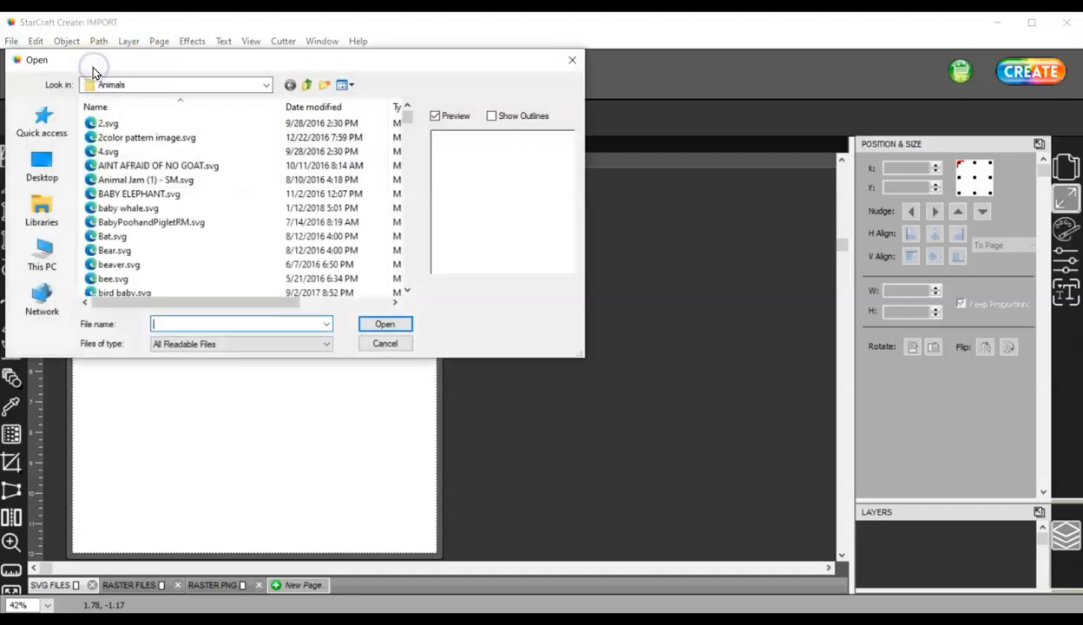
click(159, 347)
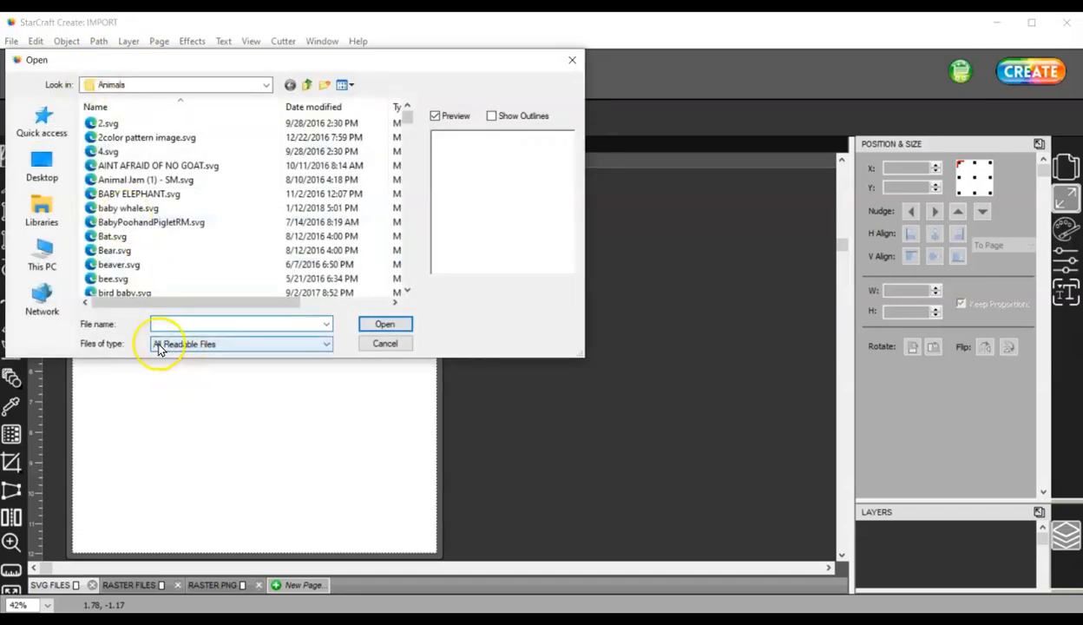
click(284, 345)
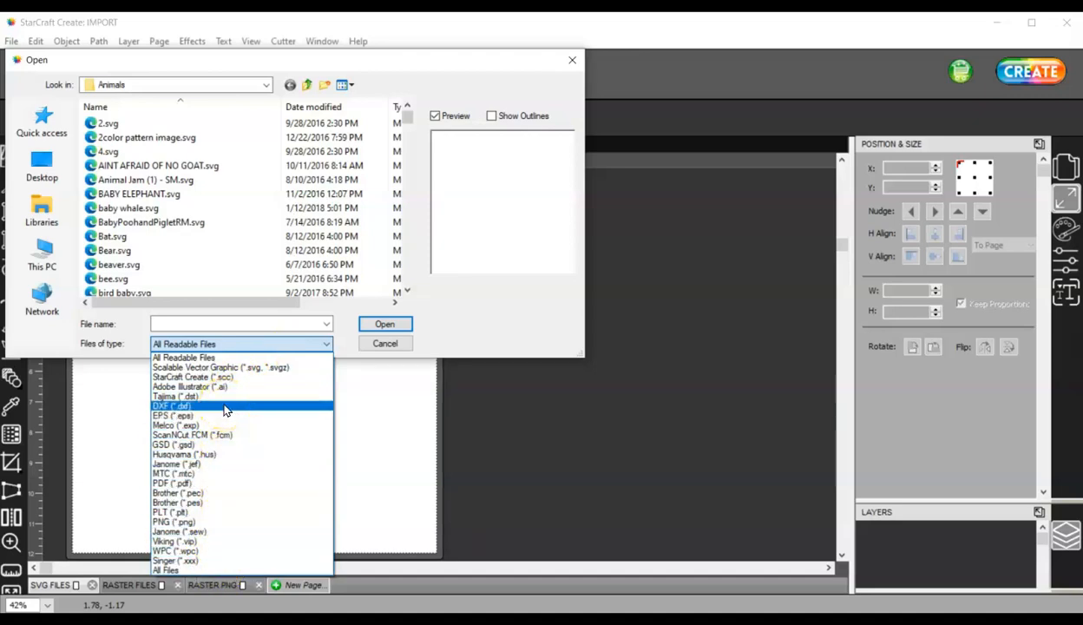
click(222, 369)
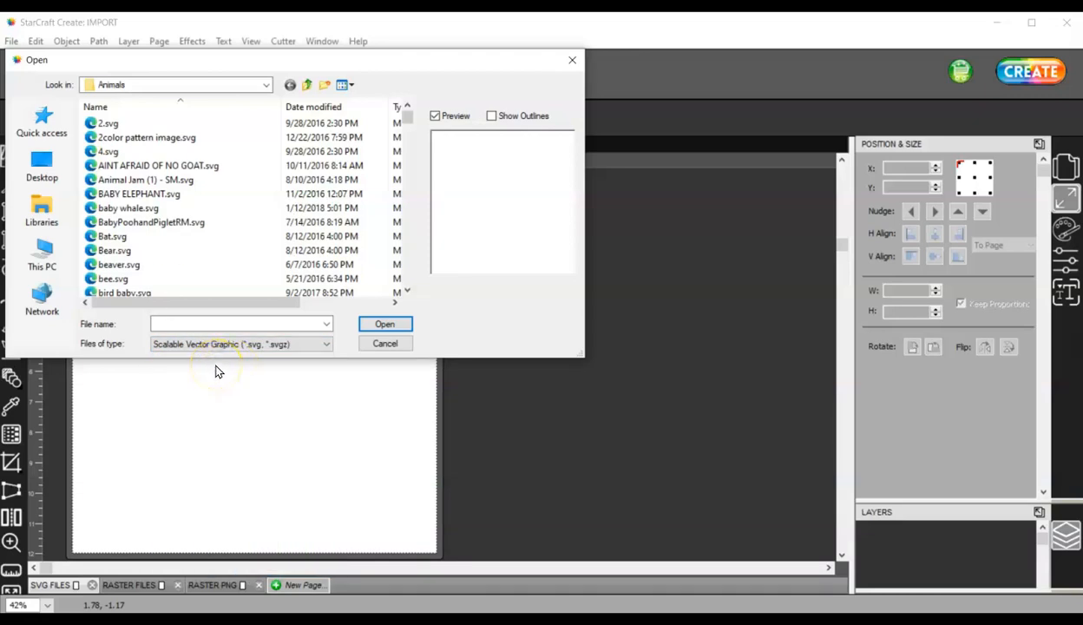
click(139, 208)
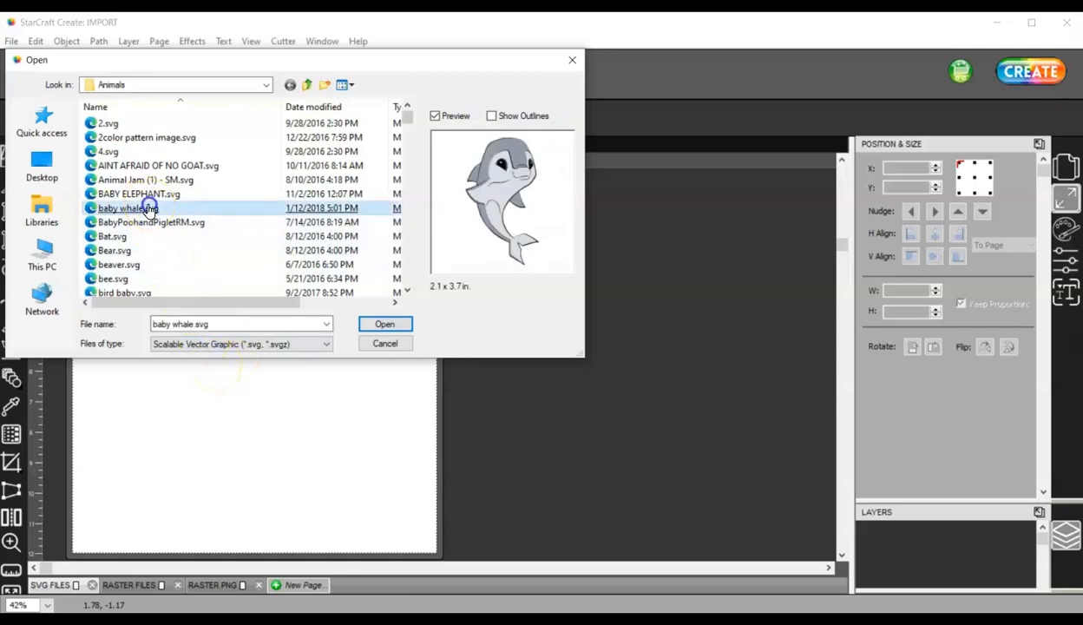
click(385, 324)
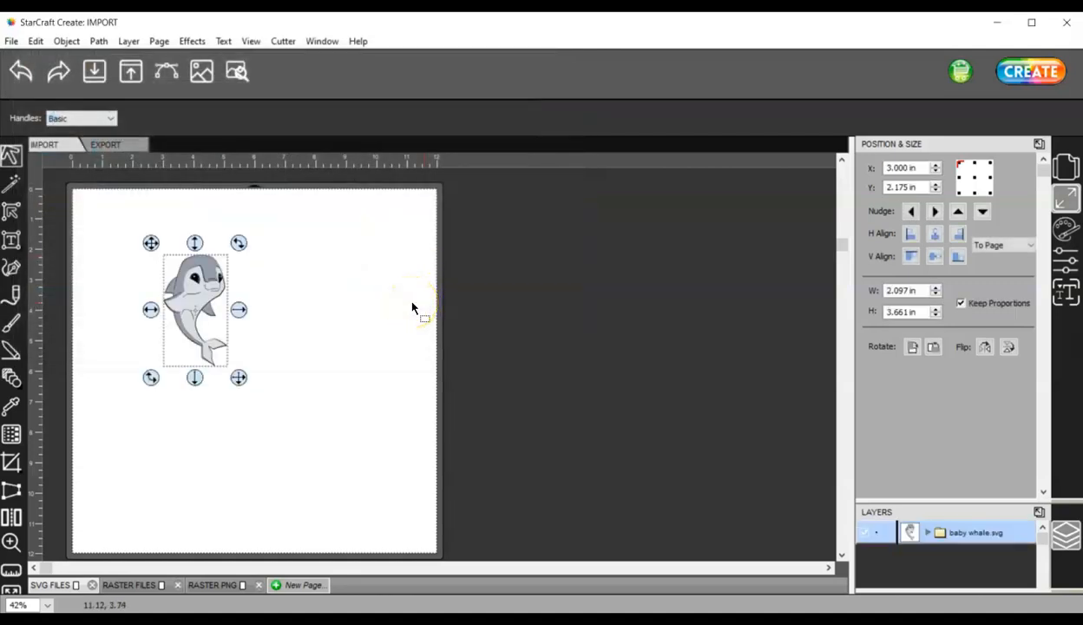
Enlarge the baby whale proportionally to about 4.5 by 7.8 in, and preview its cut lines
drag(239, 380, 318, 464)
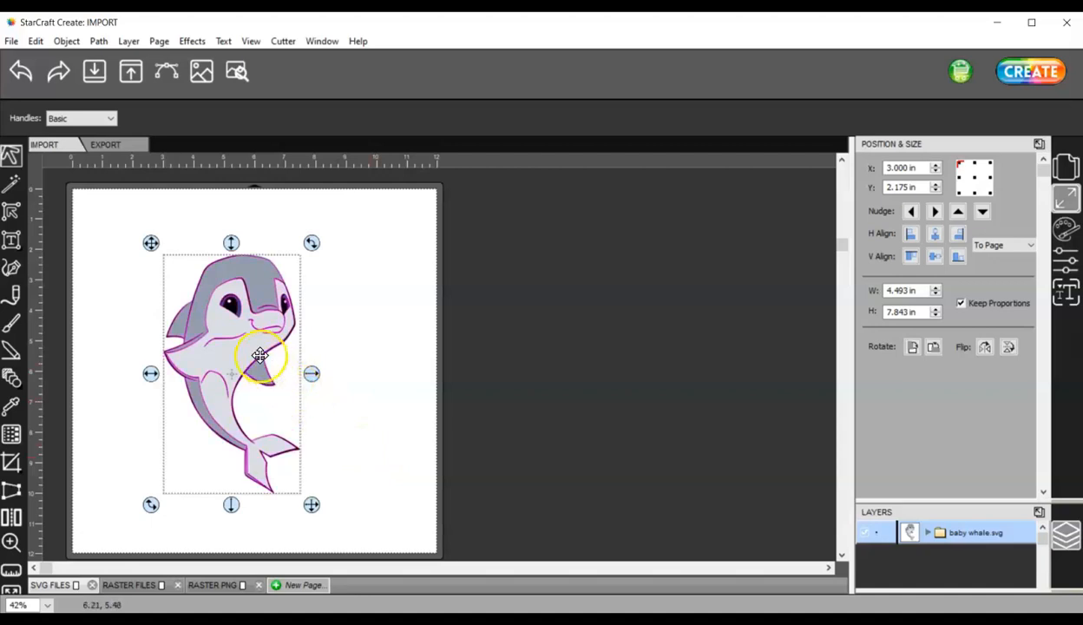
click(238, 71)
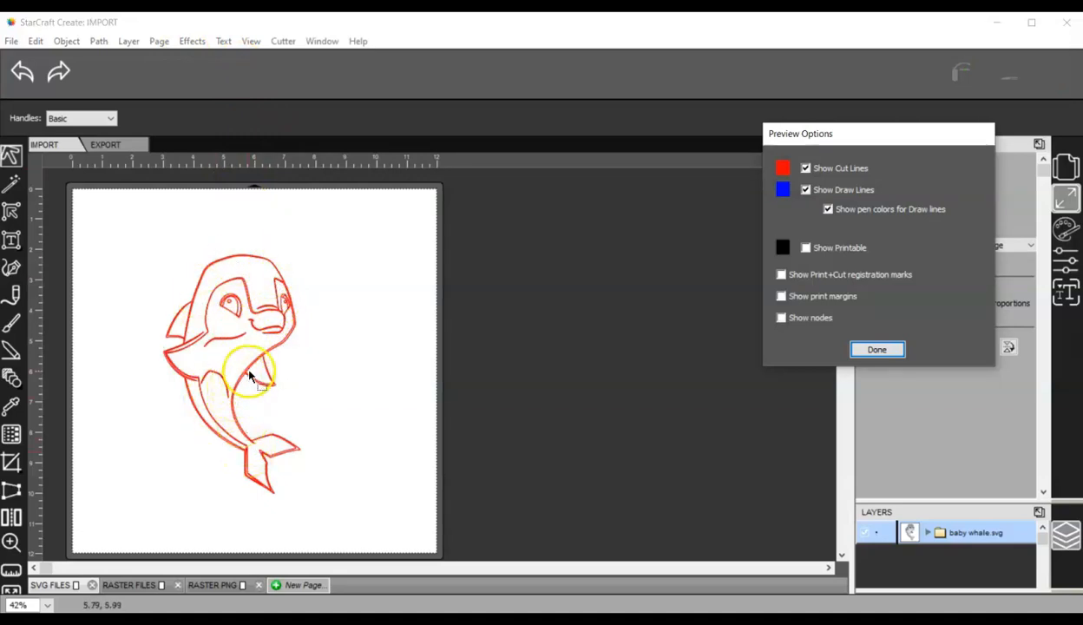
click(877, 349)
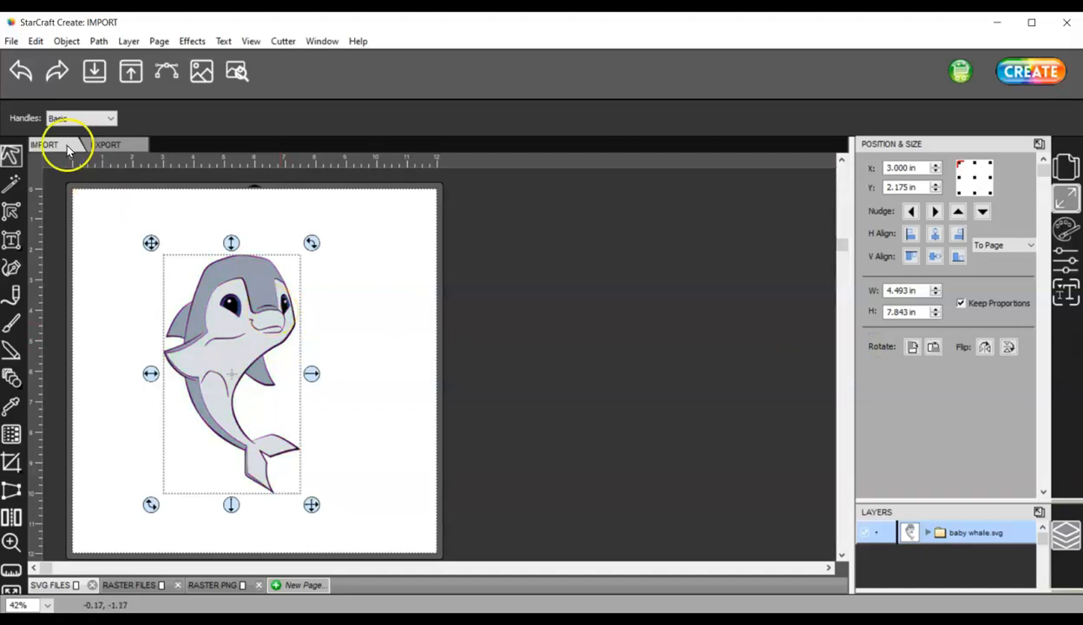
Examine the SVG DPI choices in the general preferences, including 72 (Adobe Illustrator) and 90 (Inkscape), and cancel without saving changes
click(36, 41)
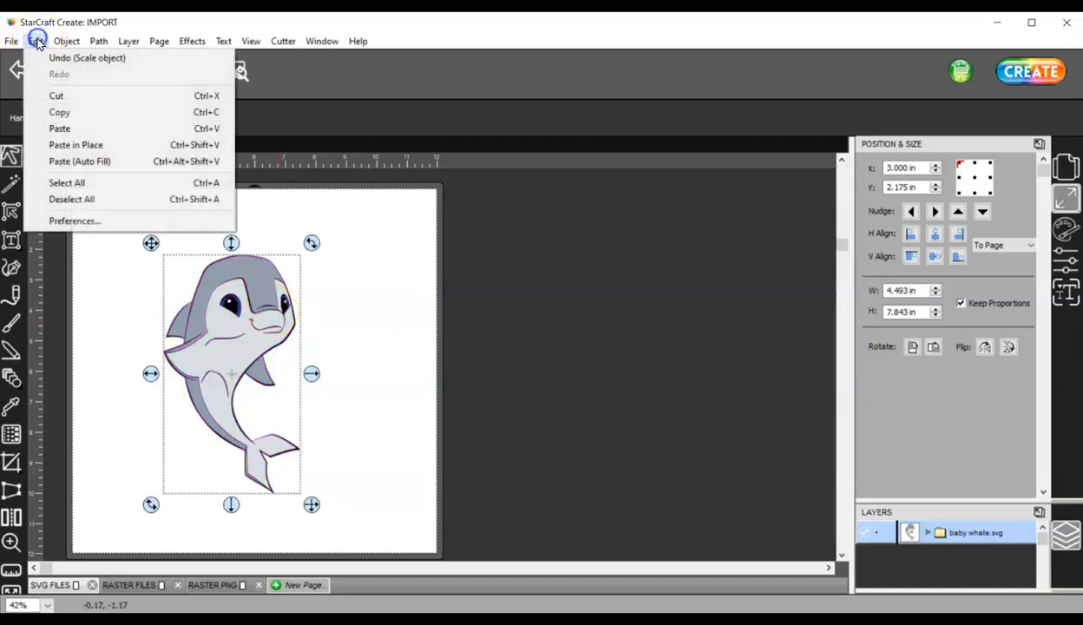
click(92, 223)
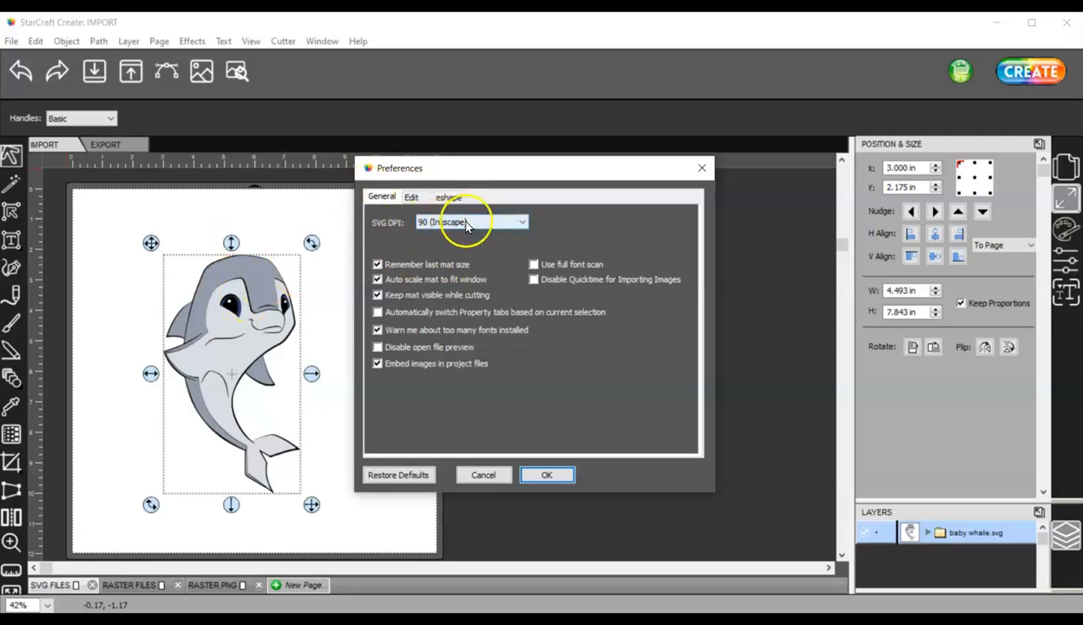
click(505, 223)
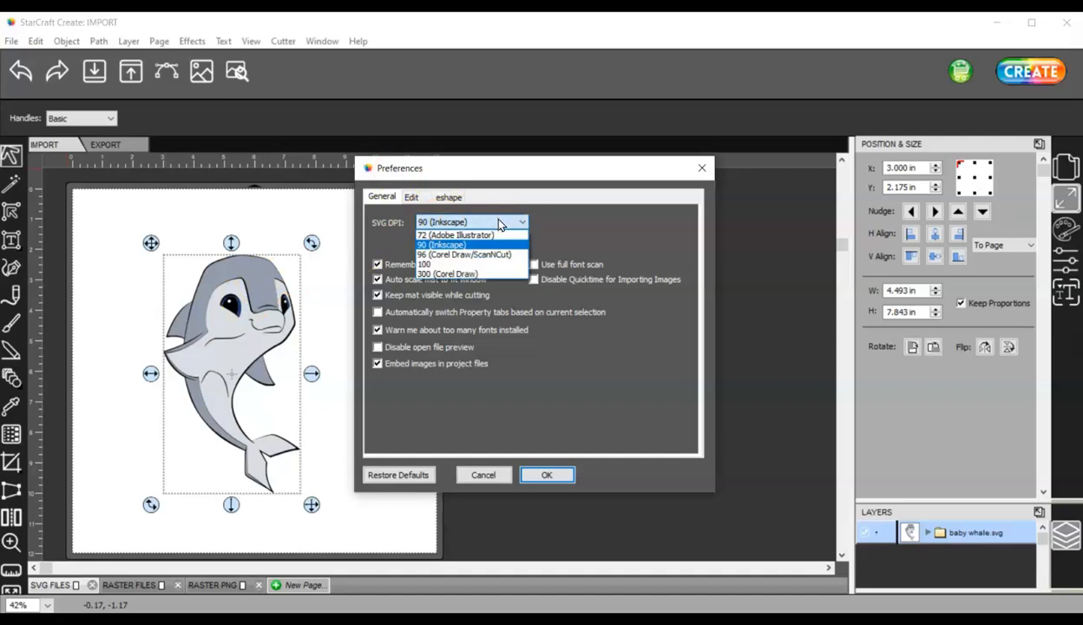
click(499, 245)
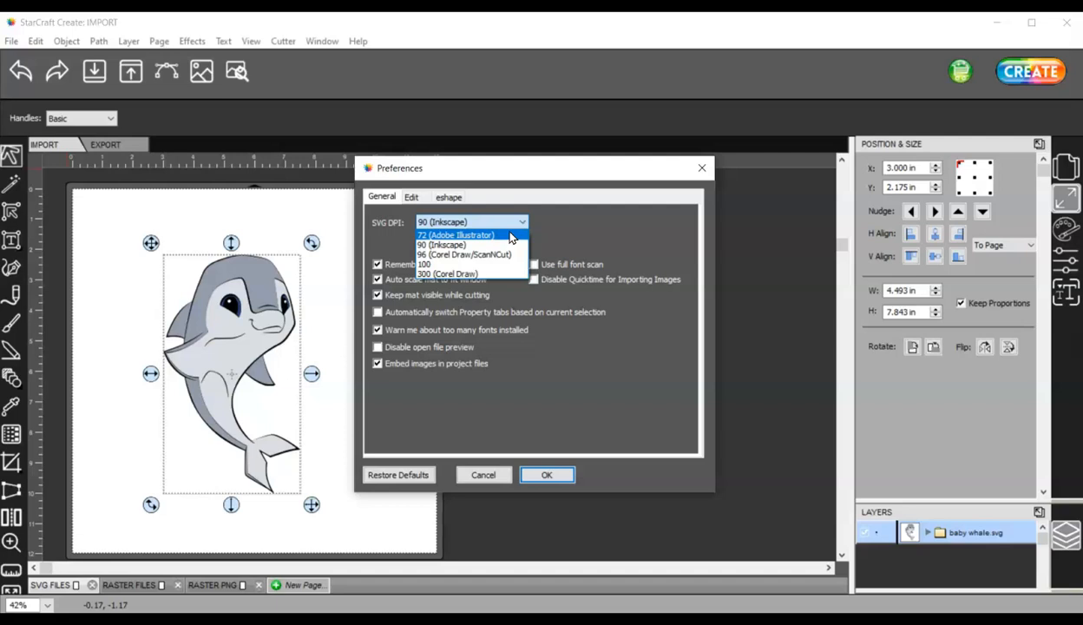
click(431, 236)
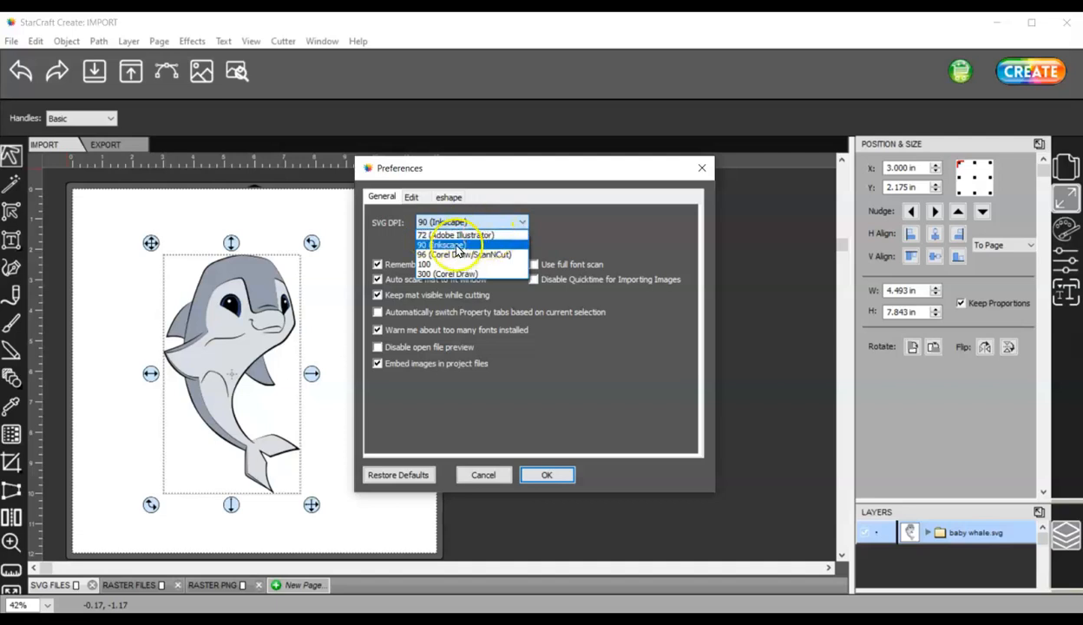
click(455, 246)
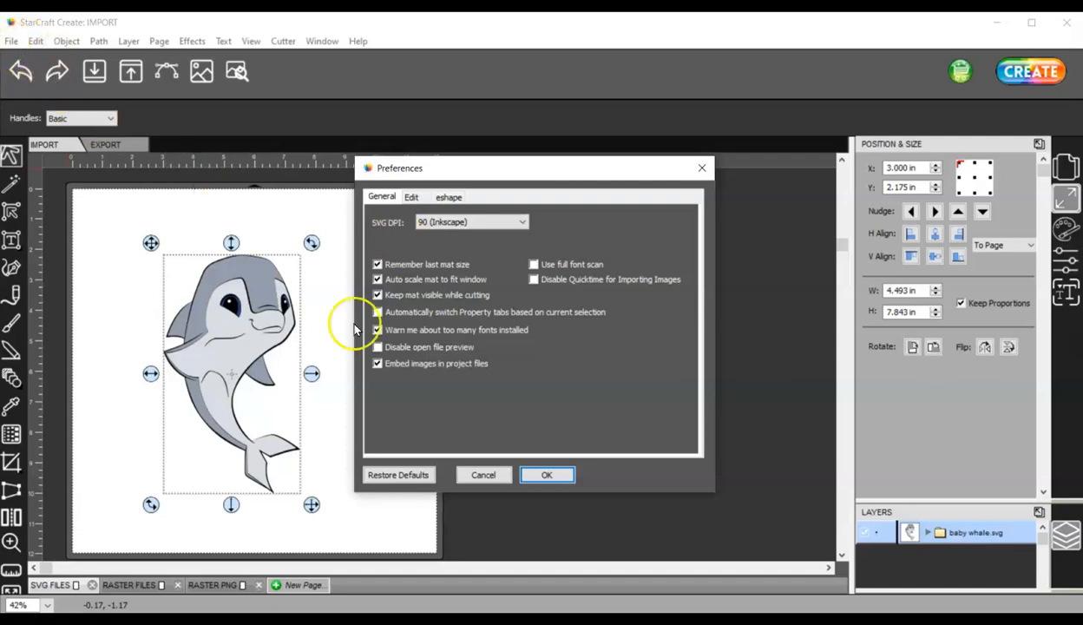
click(483, 475)
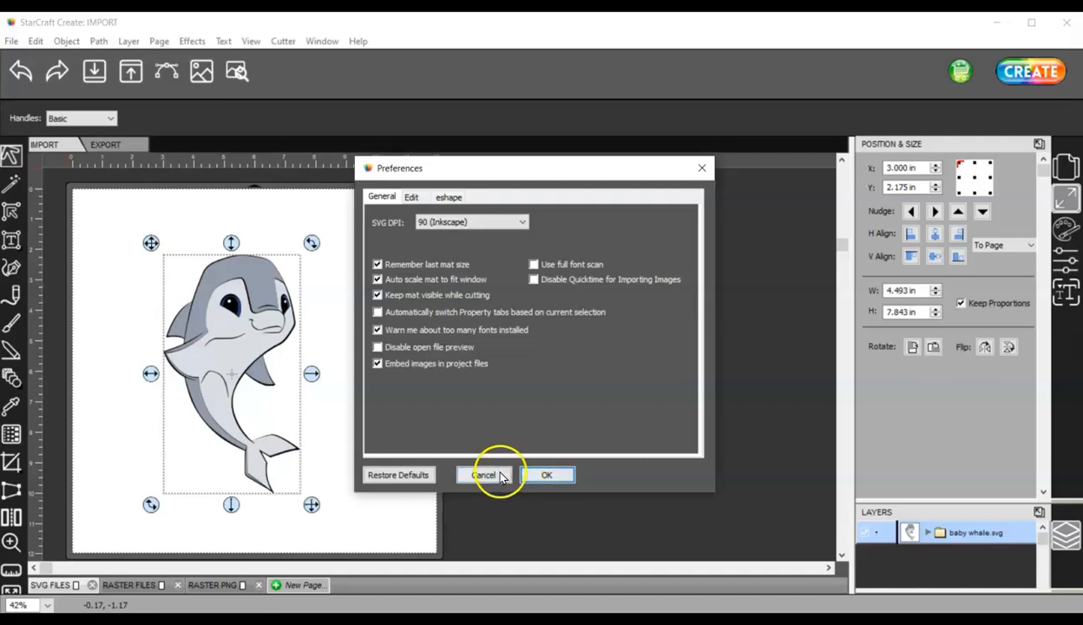
click(33, 43)
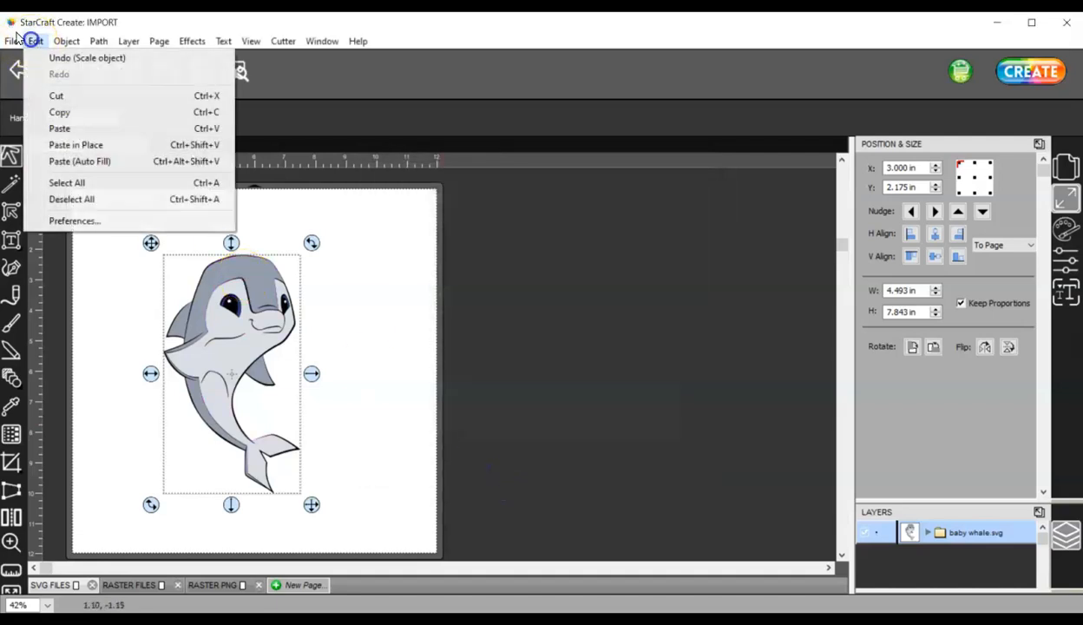
click(360, 217)
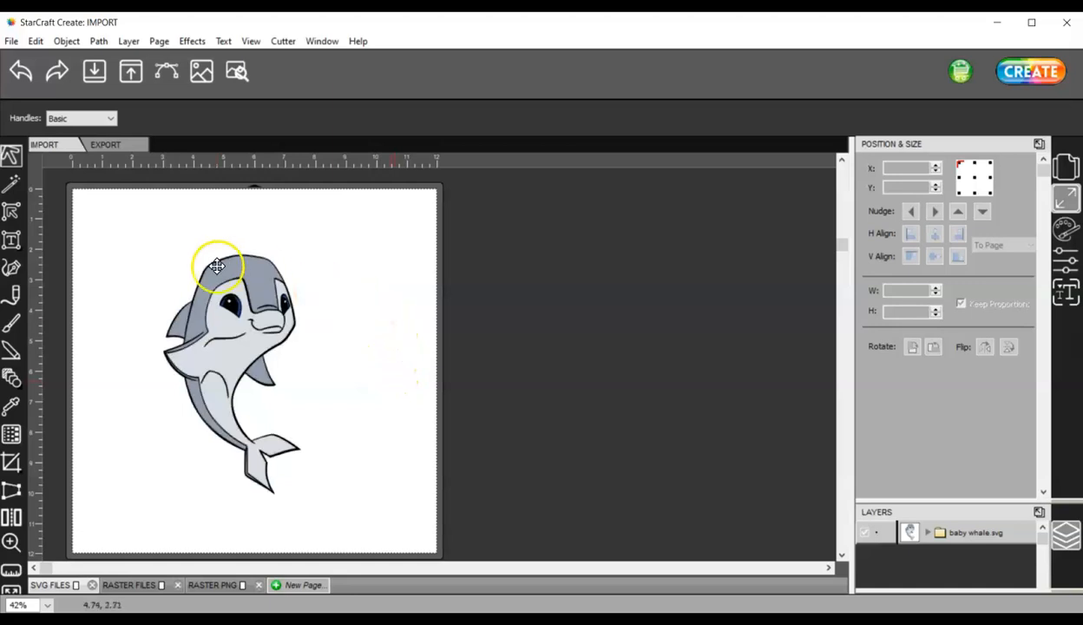
Set the baby whale's width to 4 in with its proportions kept
click(239, 280)
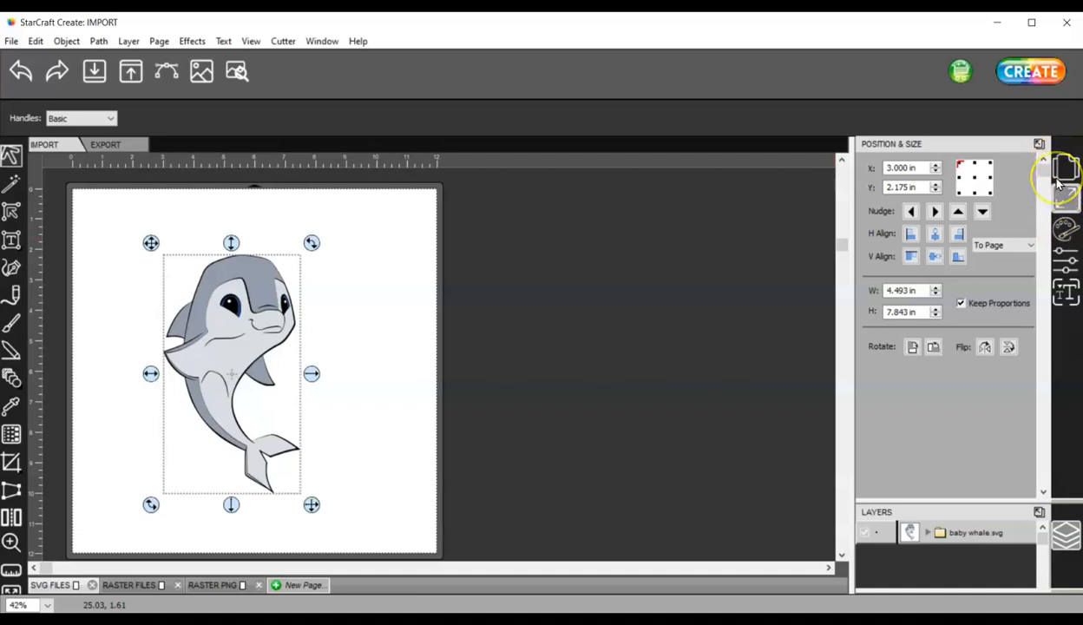
click(919, 290)
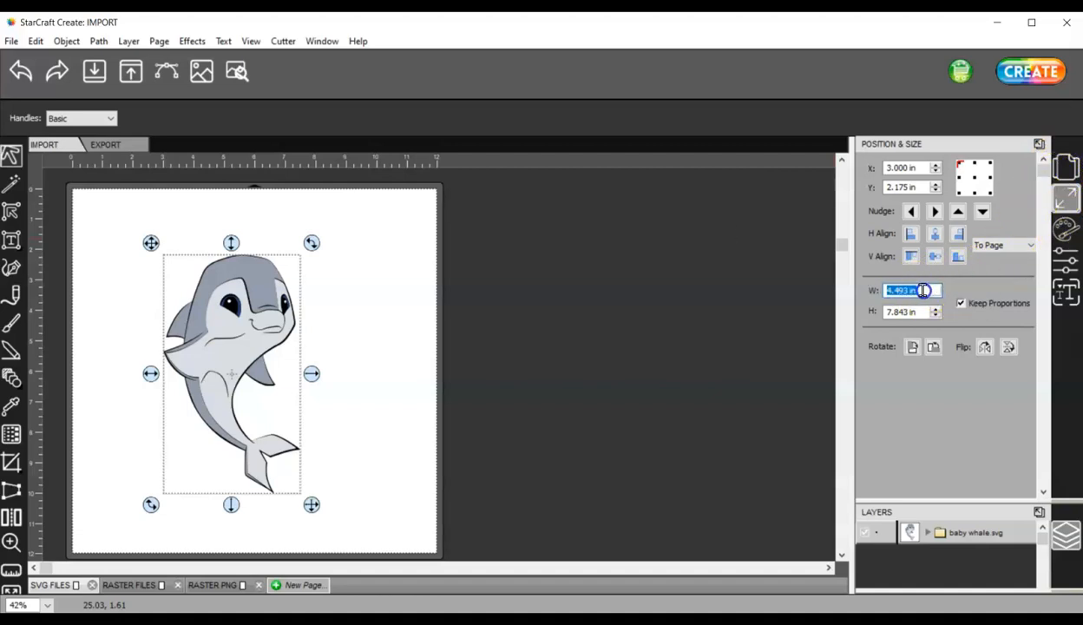
text(4)
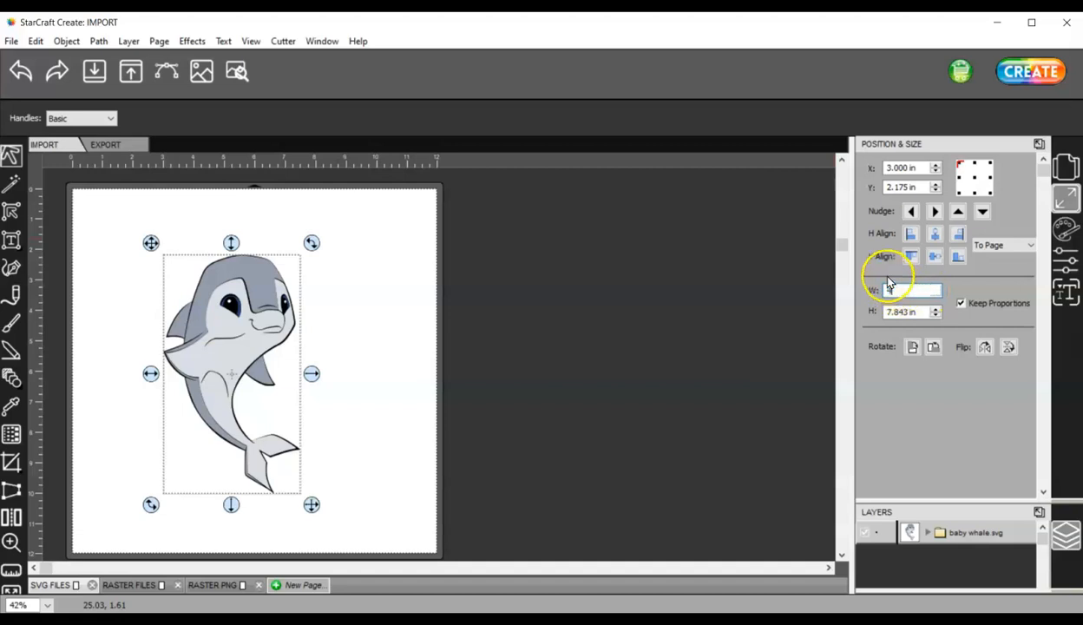
key(Return)
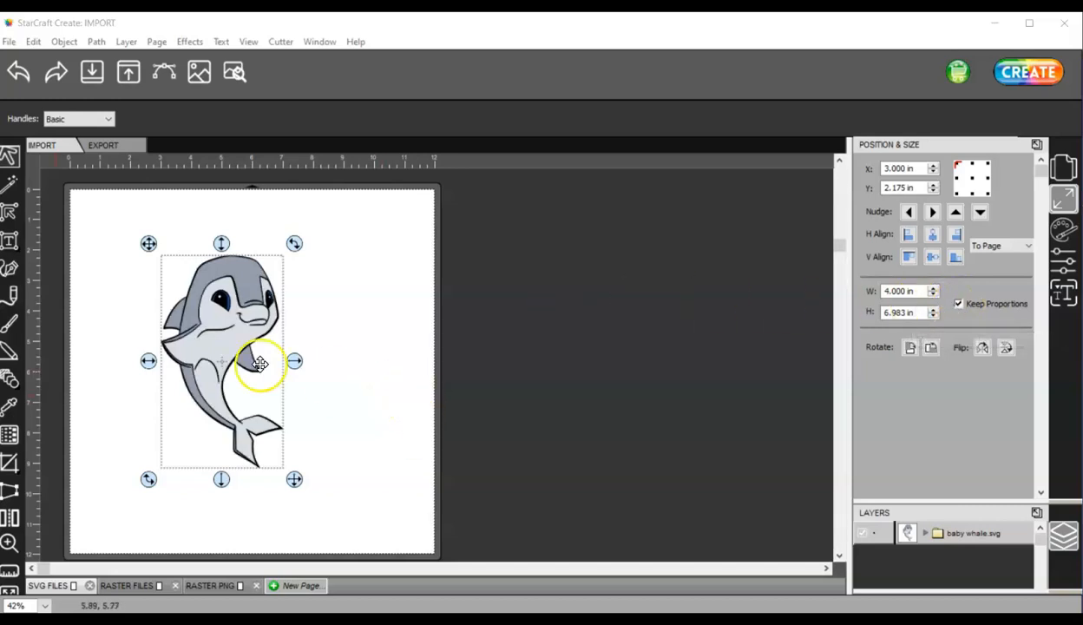
View the RASTER FILES page, and on the RASTER PNG page move the christmas holly image to about X 0.6, Y 0.8 in
click(11, 42)
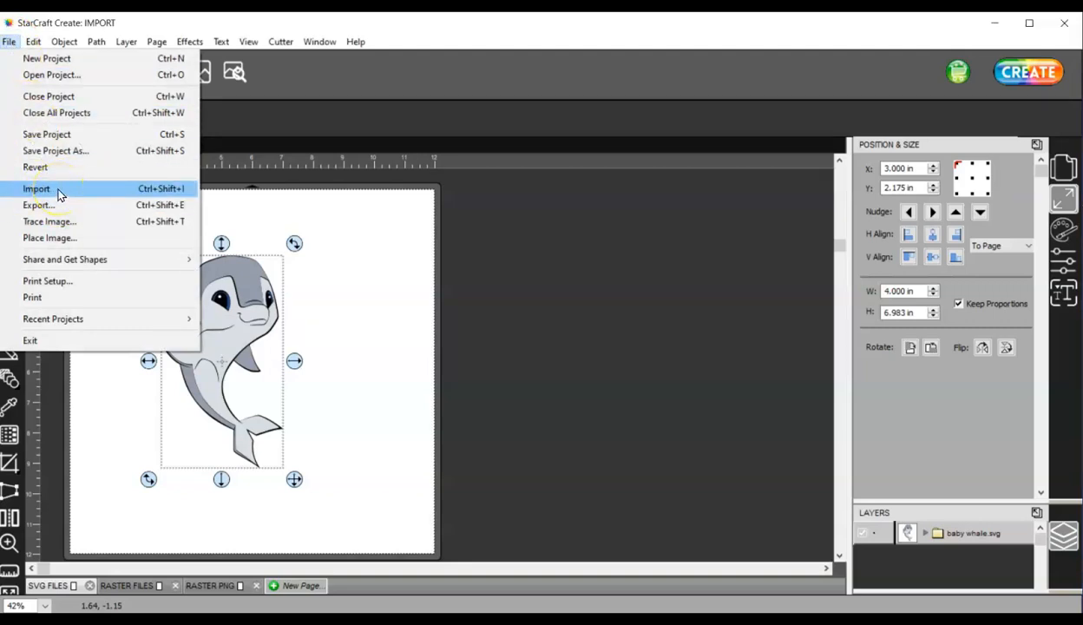
click(314, 212)
click(129, 586)
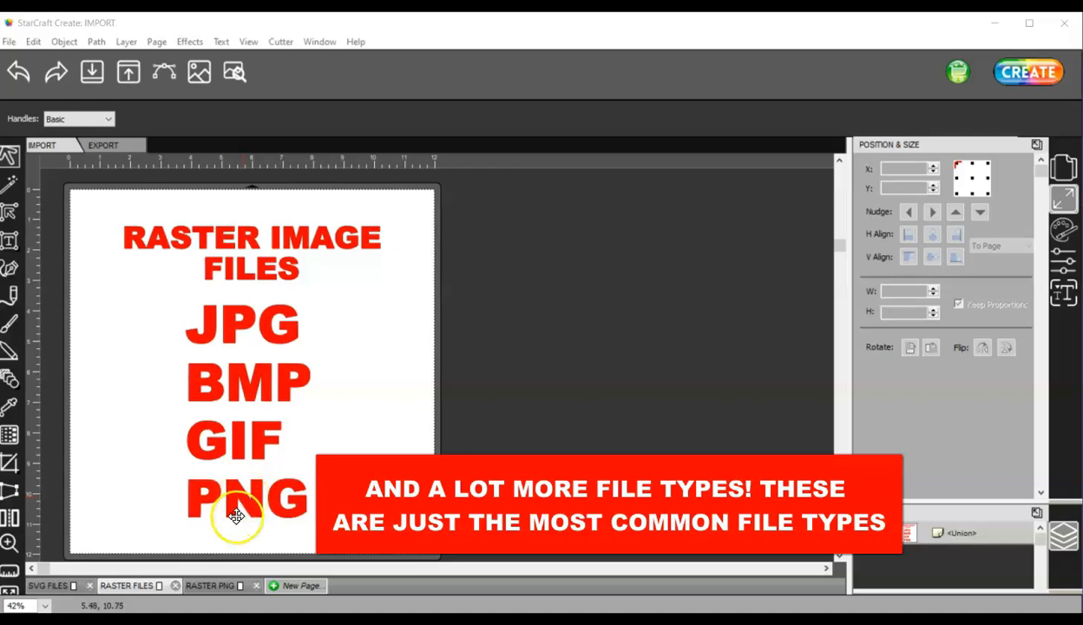
click(217, 586)
mouse_move(186, 288)
mouse_down()
mouse_move(203, 345)
mouse_move(411, 440)
mouse_move(425, 434)
mouse_move(244, 360)
mouse_move(199, 300)
mouse_up()
Load christmas holly.PNG from the Temp Files > PNG FILES folder as the source for Trace Image
click(164, 71)
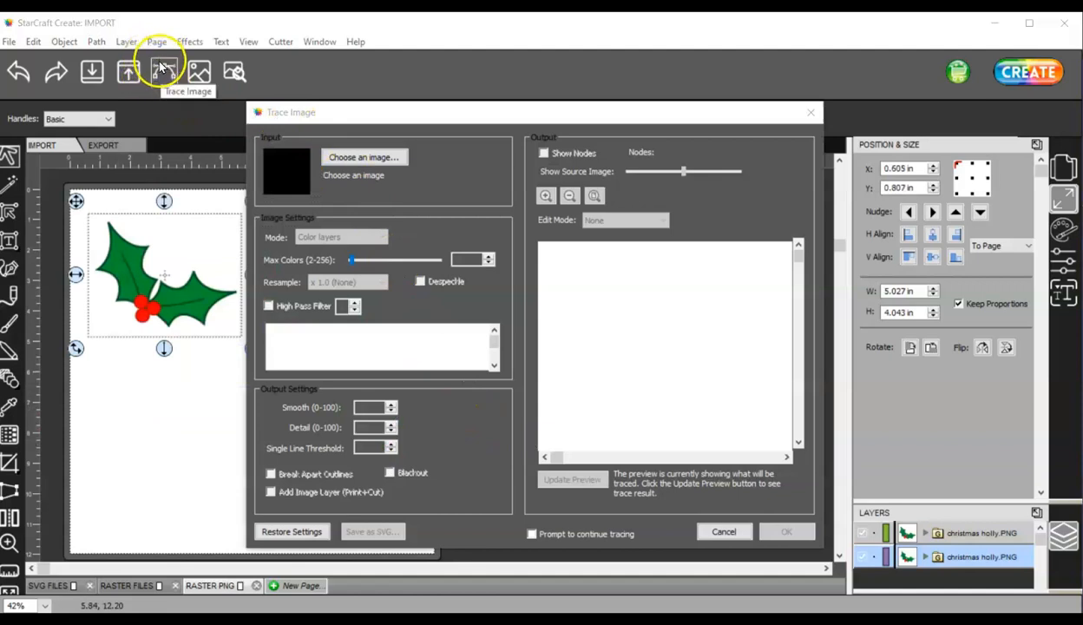
click(380, 157)
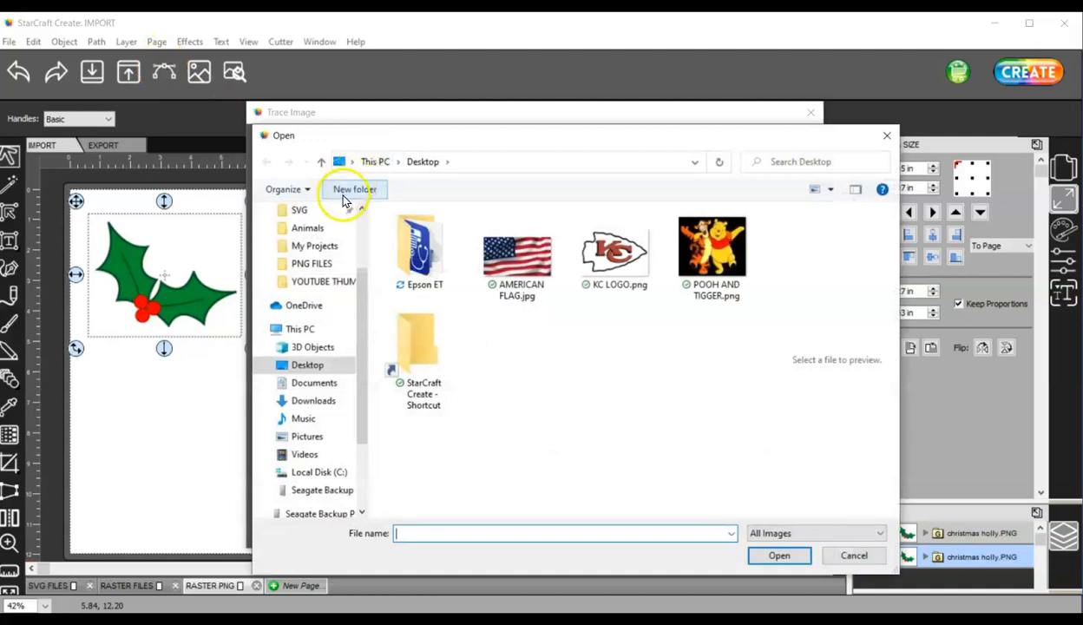
drag(362, 295, 358, 363)
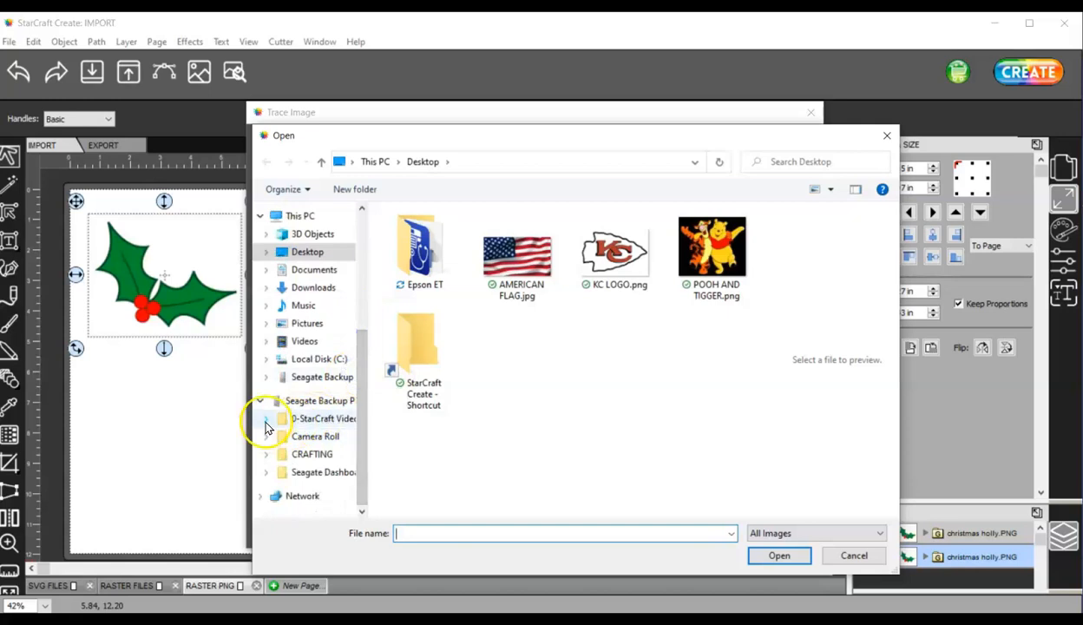
click(266, 418)
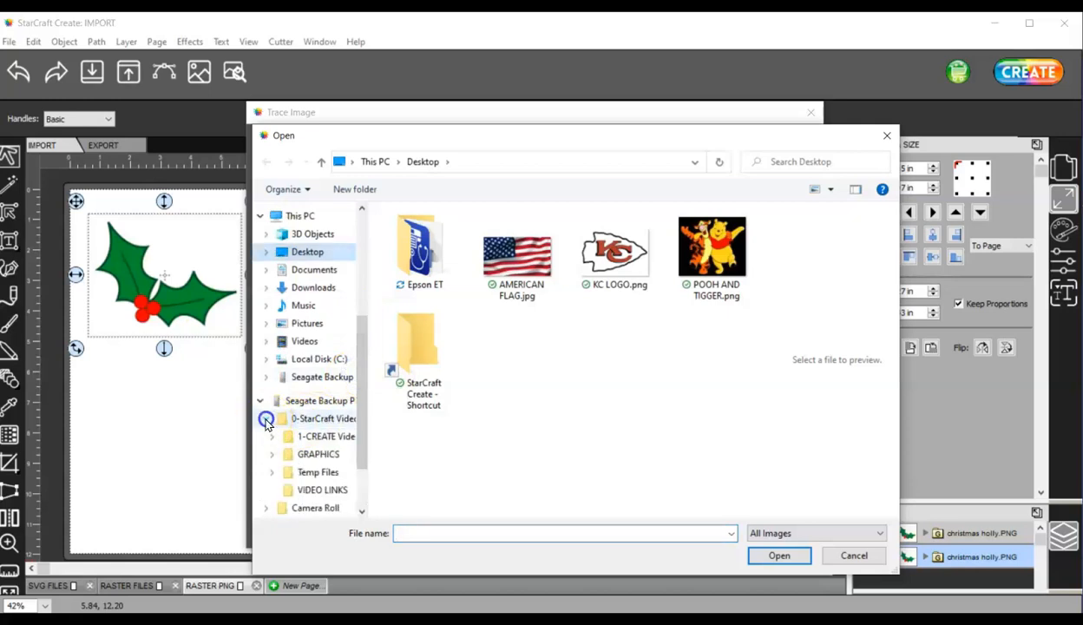
click(272, 472)
click(330, 466)
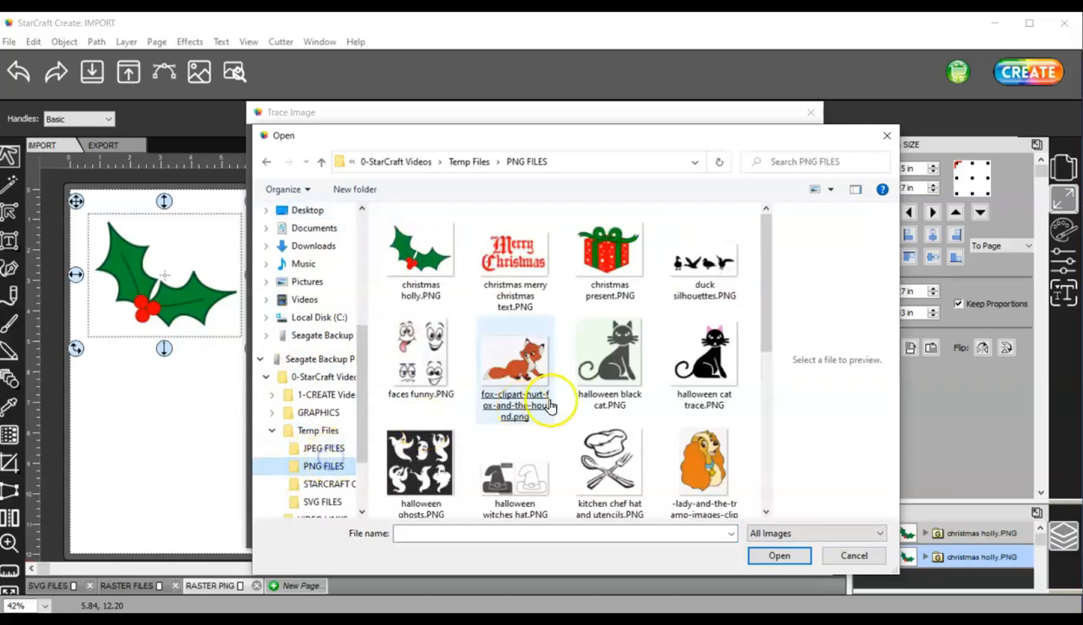
double_click(435, 249)
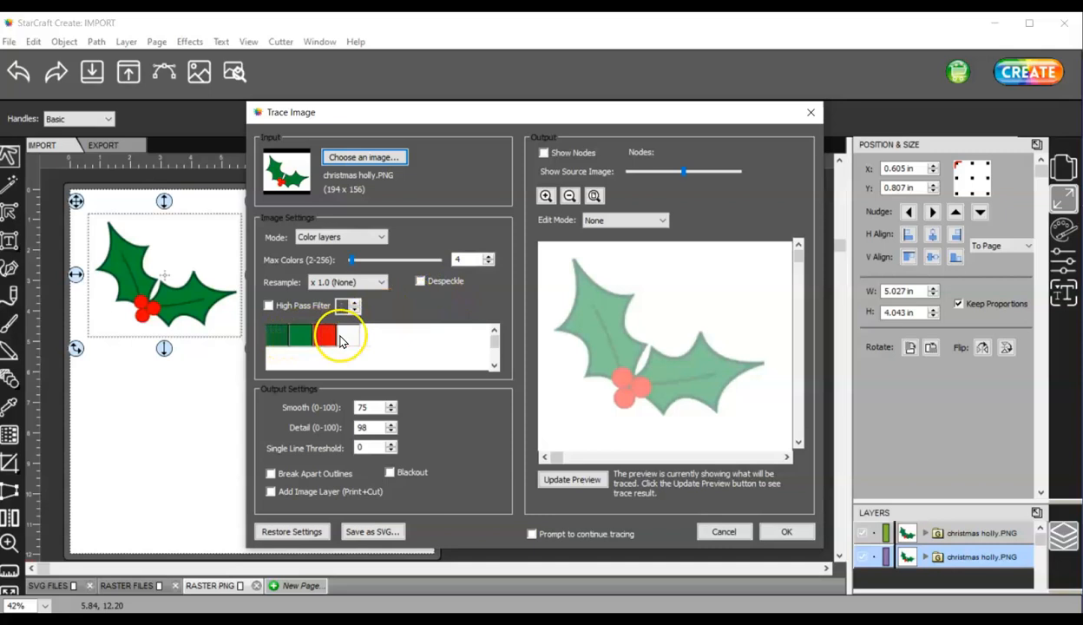
Try a maximum of 3 colors, set it back to 4, and trace the holly in Color layers mode
click(488, 264)
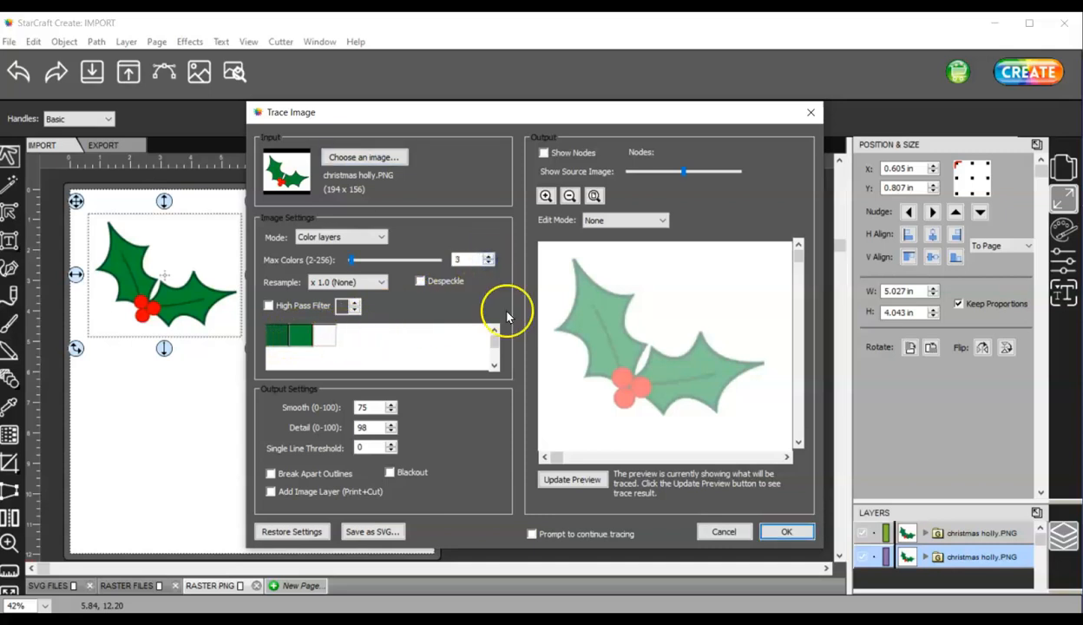
click(488, 255)
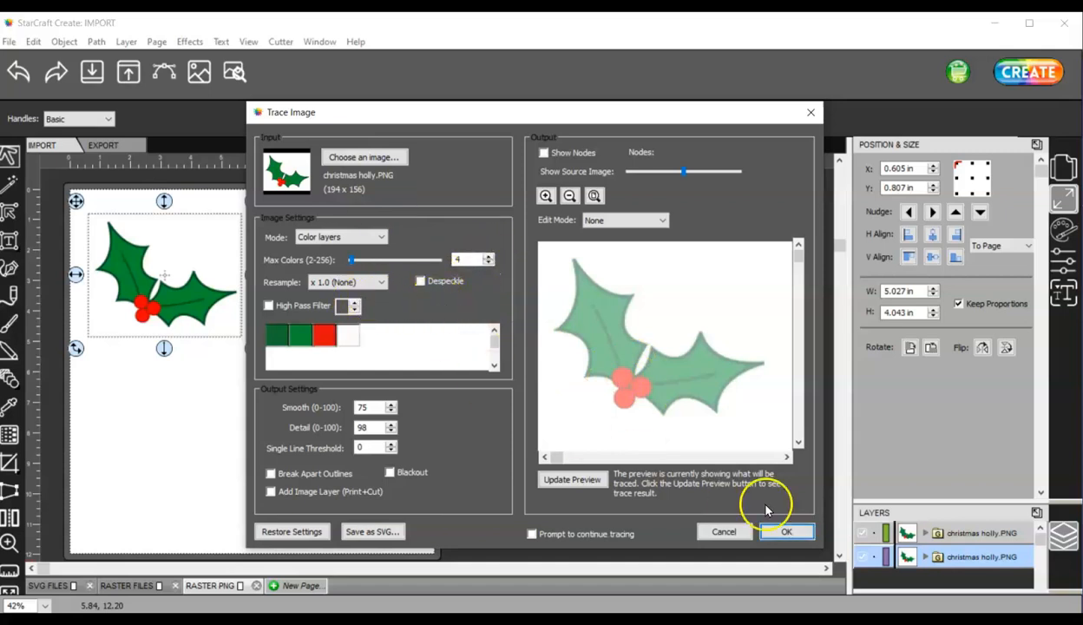
click(779, 531)
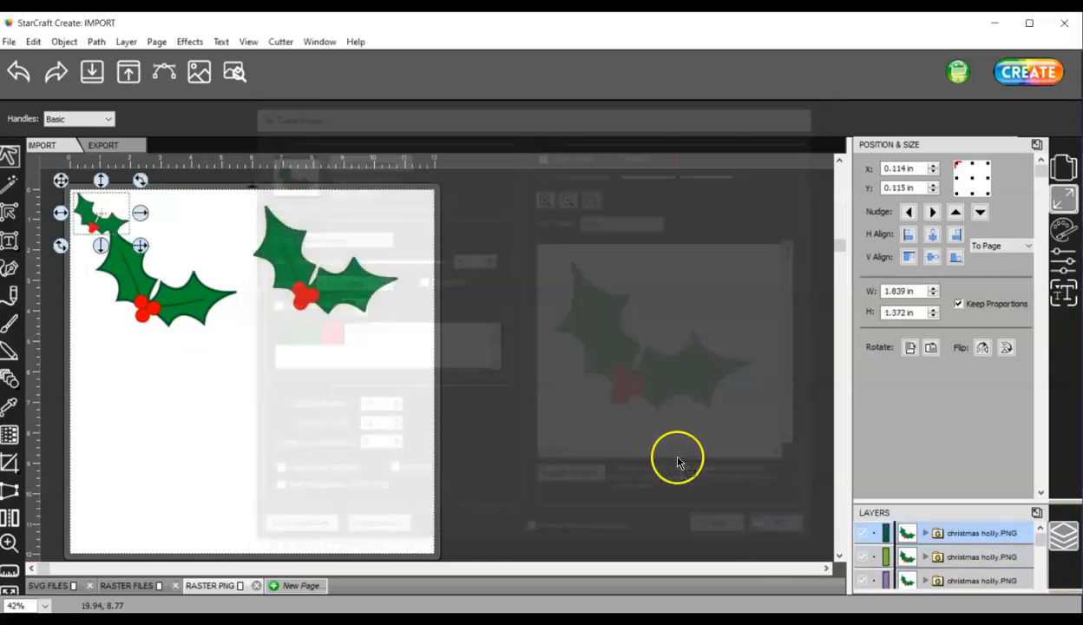
Place the newly traced holly below the other two, enlarge it proportionally to about 7.0 by 5.2 in, and preview the cut lines
mouse_move(103, 233)
mouse_down()
mouse_move(101, 194)
mouse_move(92, 209)
mouse_move(159, 388)
mouse_up()
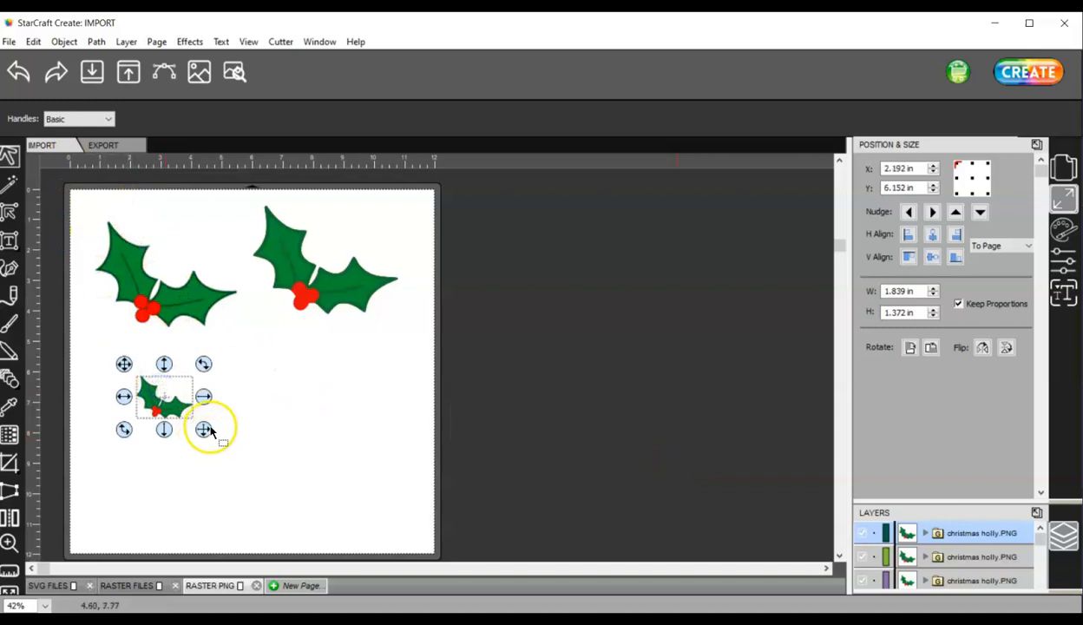
drag(204, 429, 362, 509)
drag(304, 490, 310, 462)
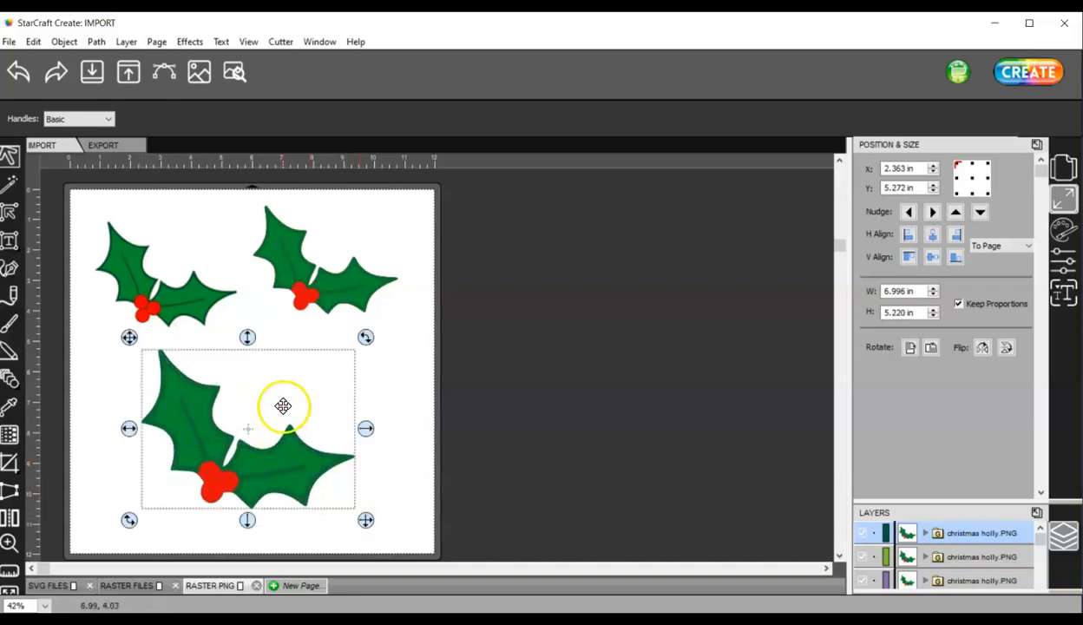
click(234, 71)
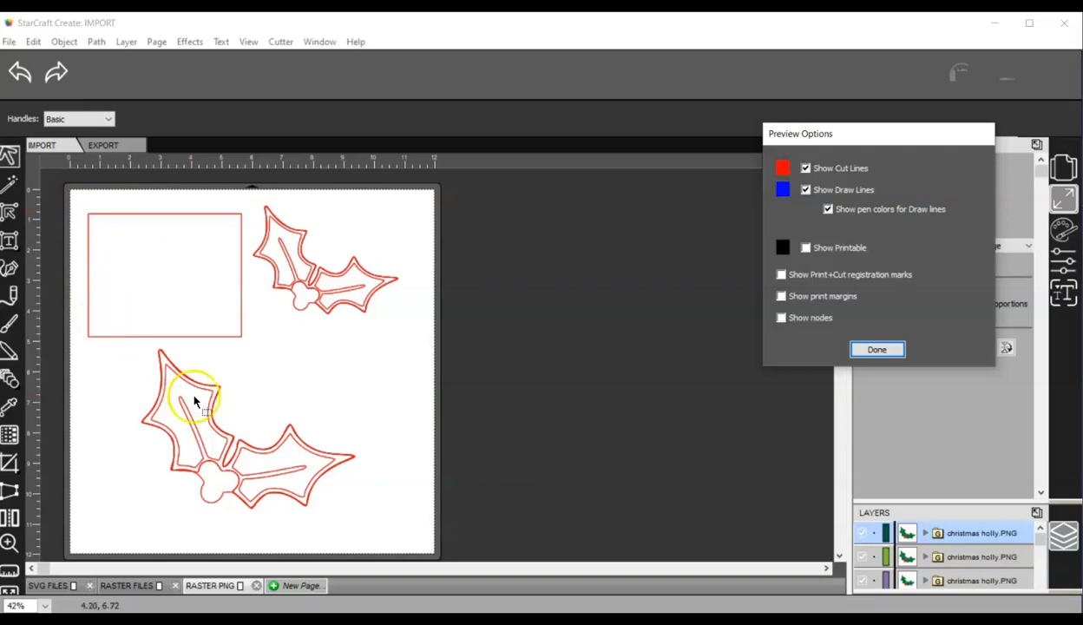
click(876, 350)
Delete the smaller traced holly, and move the imported holly image and the large traced holly off the right side of the page
drag(297, 273, 409, 304)
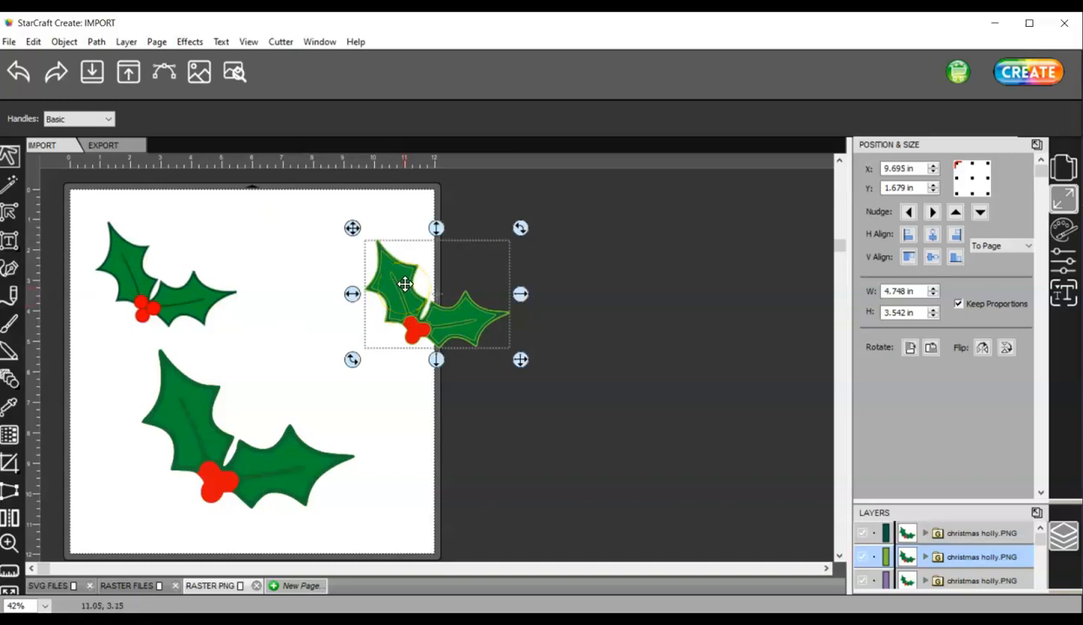
key(Delete)
drag(269, 461, 363, 319)
drag(198, 287, 210, 326)
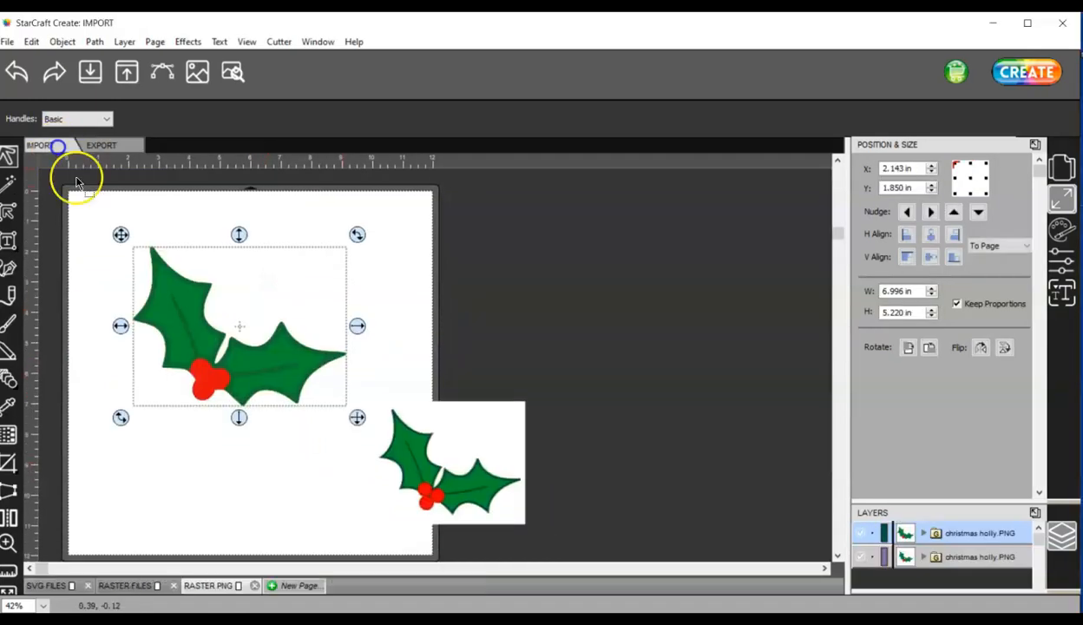
drag(443, 472, 541, 286)
drag(246, 351, 563, 458)
drag(569, 289, 562, 271)
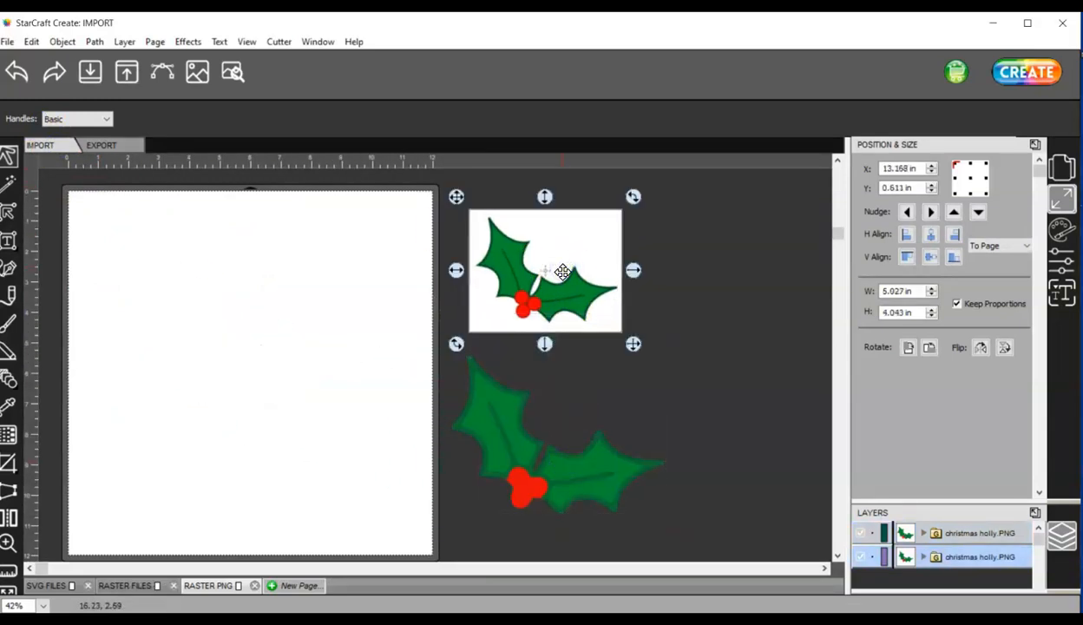
click(563, 296)
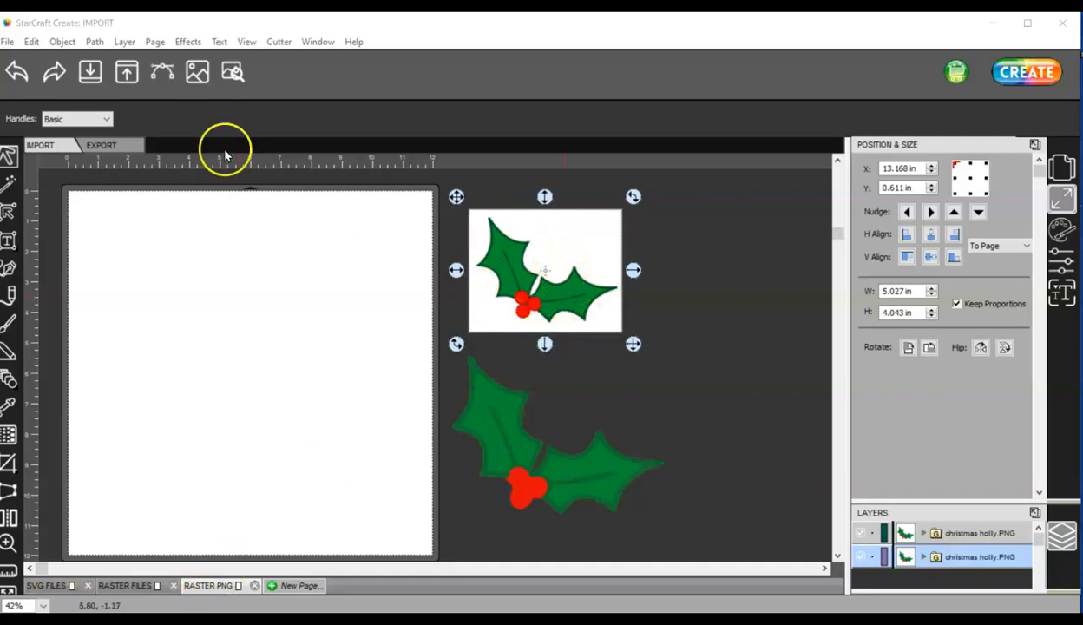
Import POOH AND TIGGER.png from the Desktop, position it at about X 1.5, Y 0.9 in, and preview its cut lines
click(90, 72)
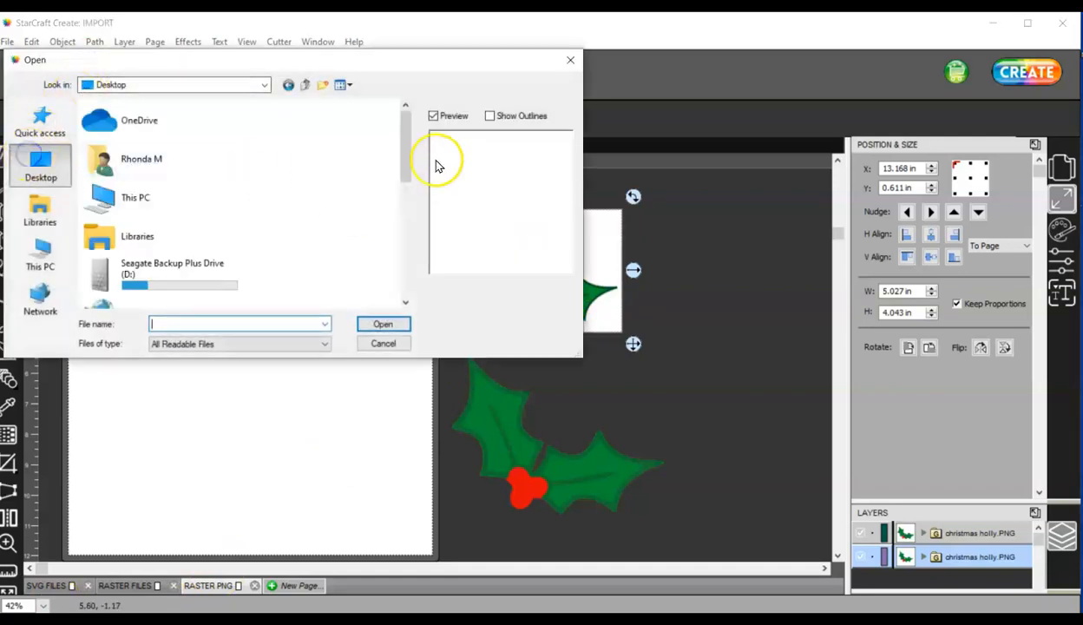
drag(406, 145, 402, 259)
click(110, 209)
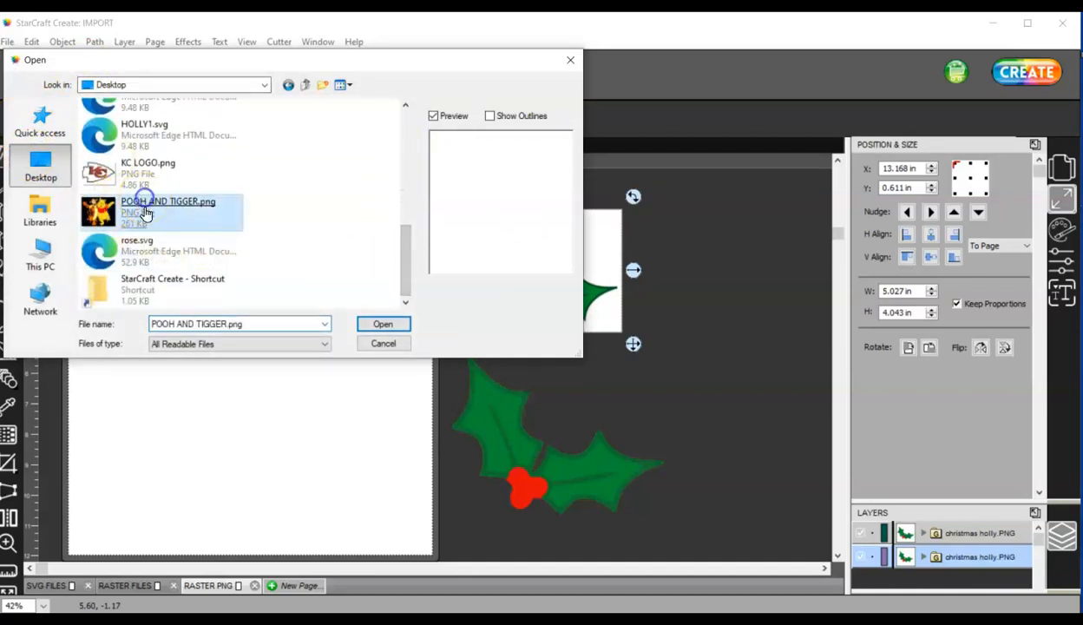
click(380, 324)
drag(349, 321, 299, 289)
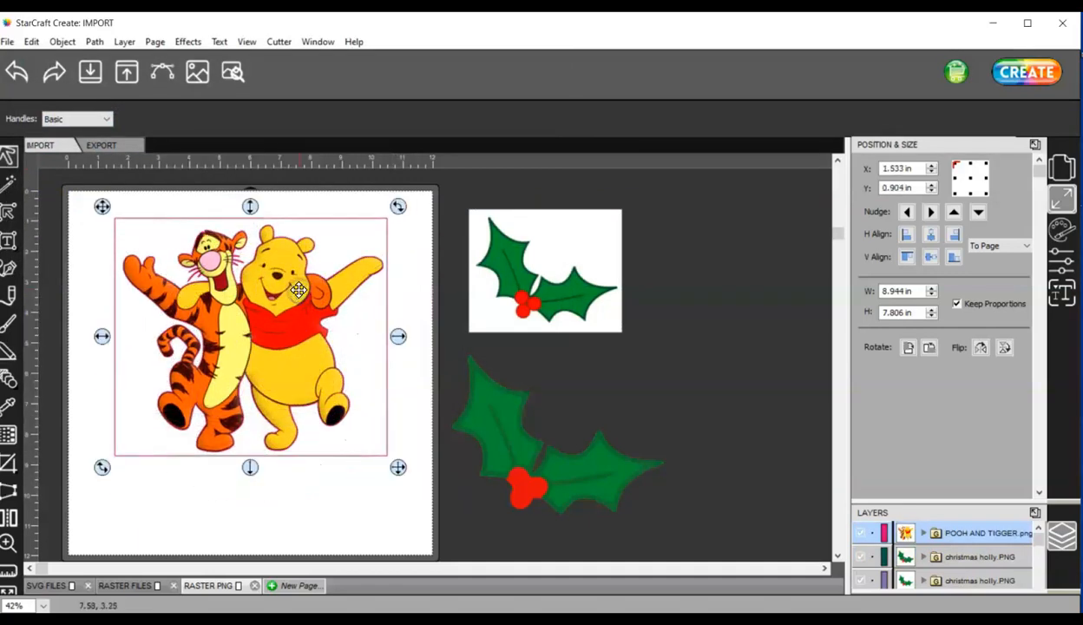
click(233, 72)
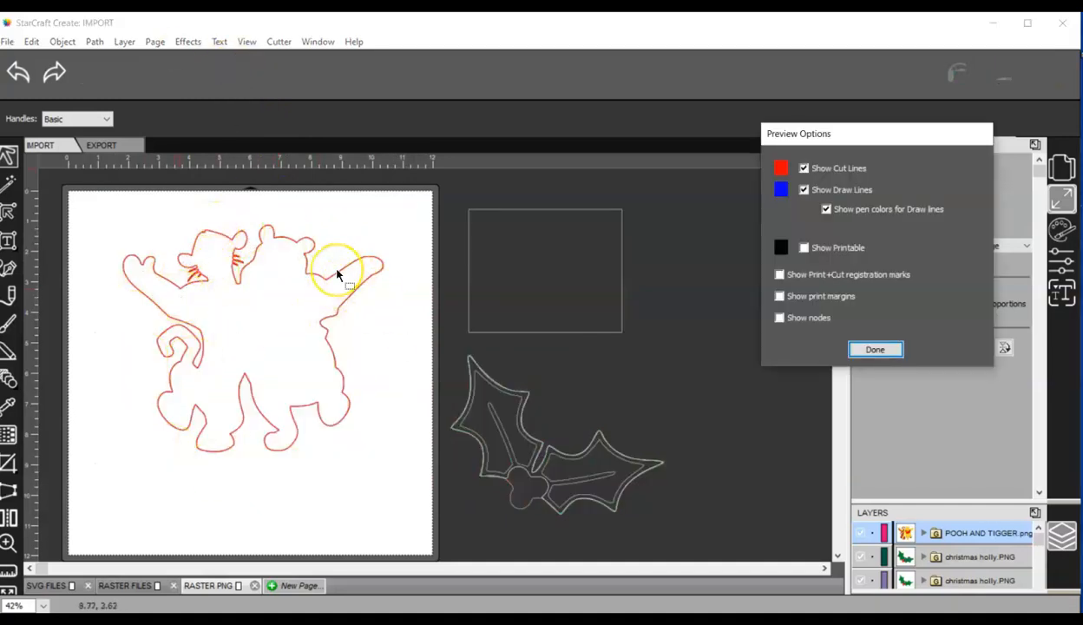
Move the Pooh and Tigger image to about X 1.4, Y 2.0 in and preview its cut lines again
click(875, 351)
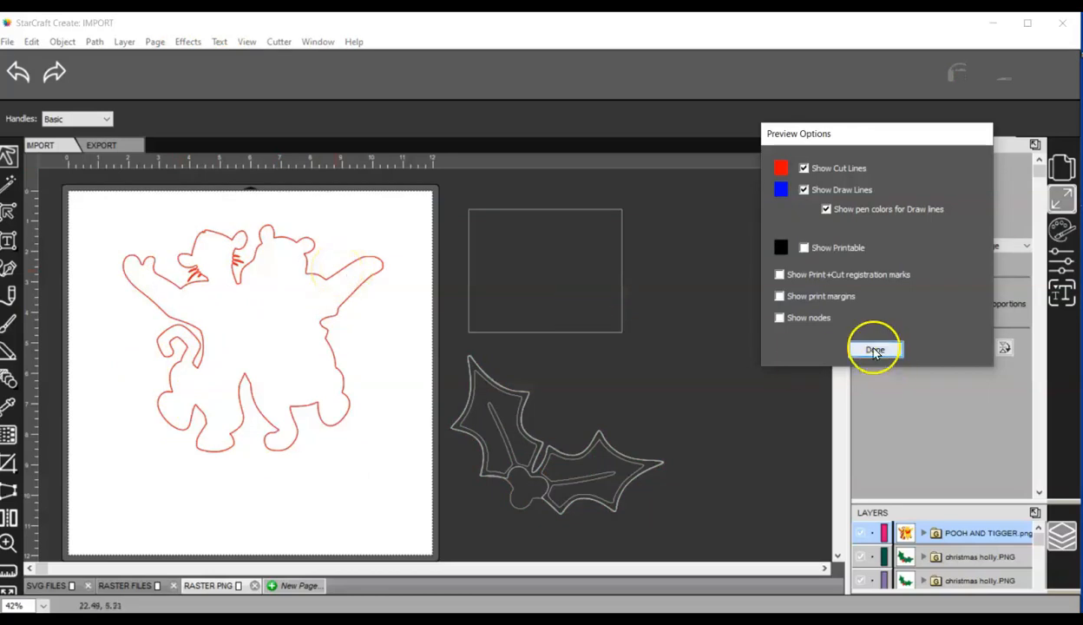
click(274, 295)
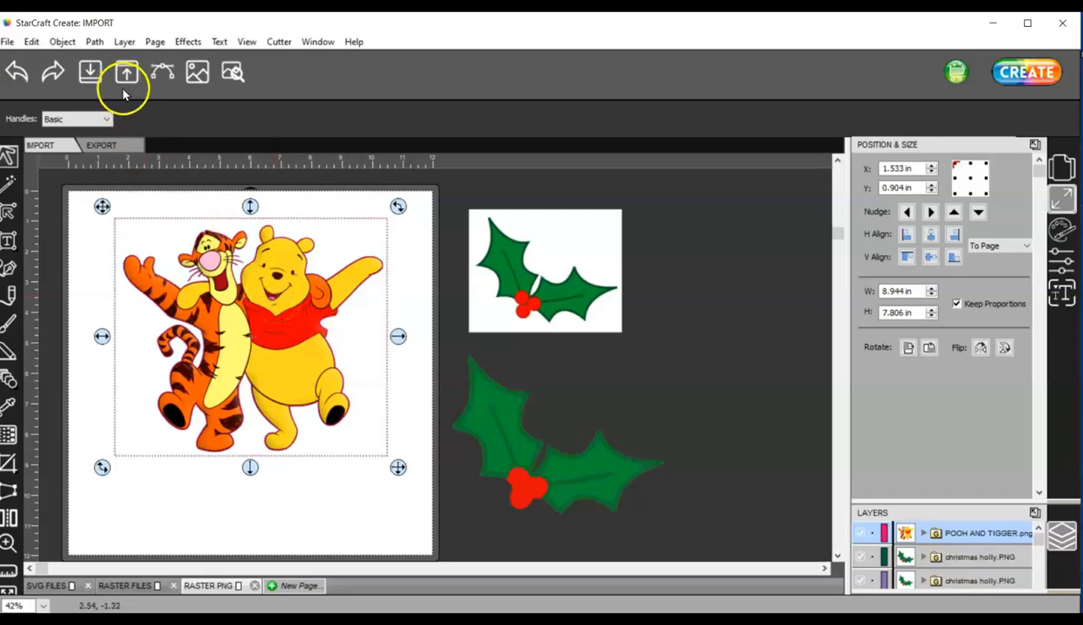
drag(274, 272, 272, 305)
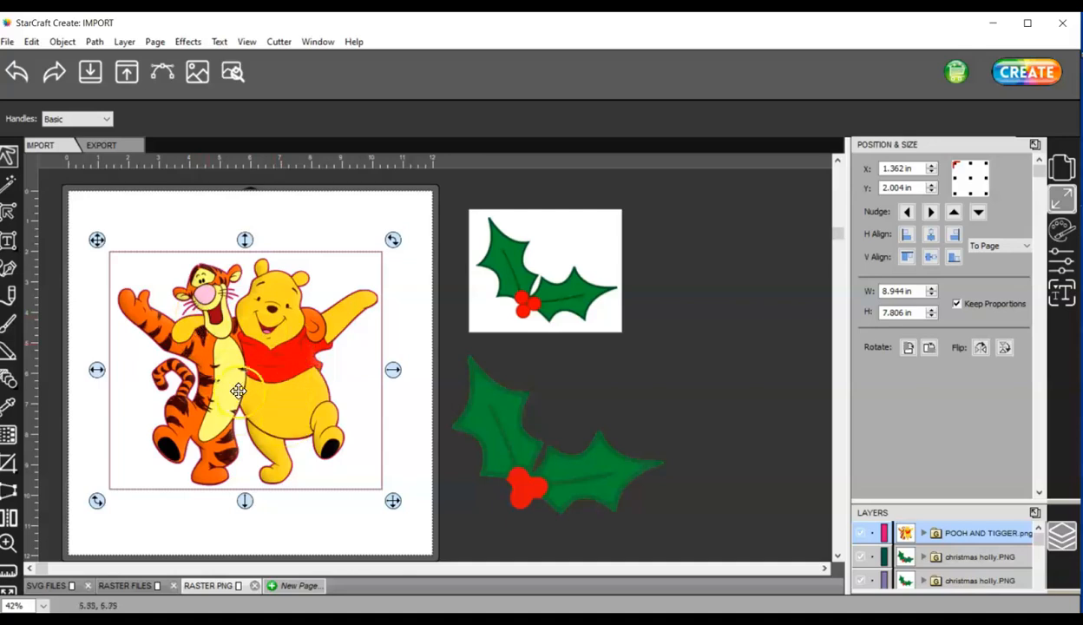
click(232, 71)
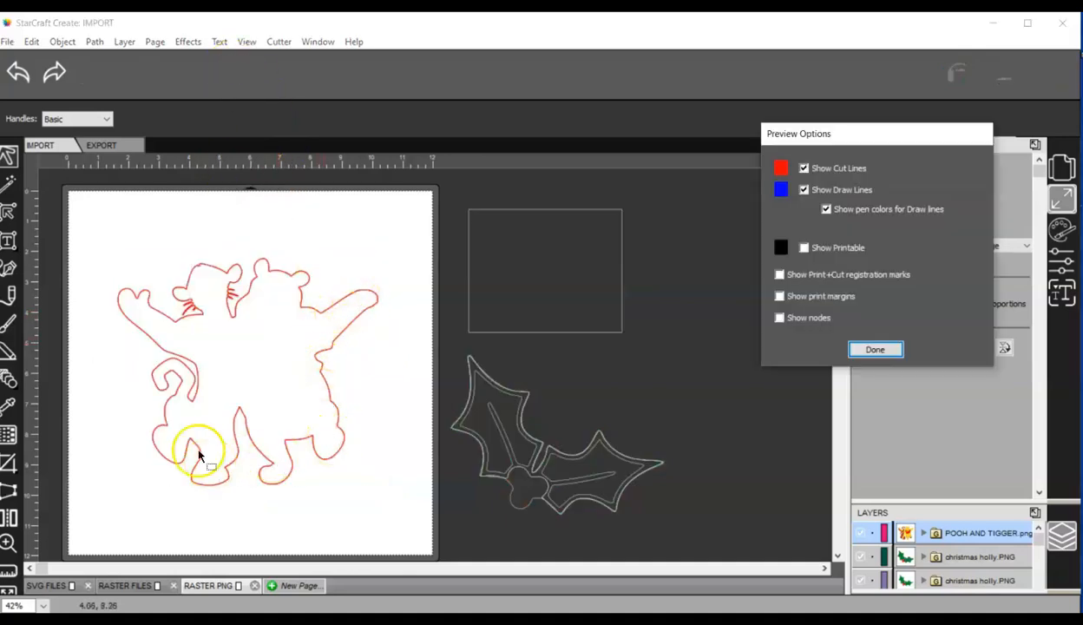
click(874, 350)
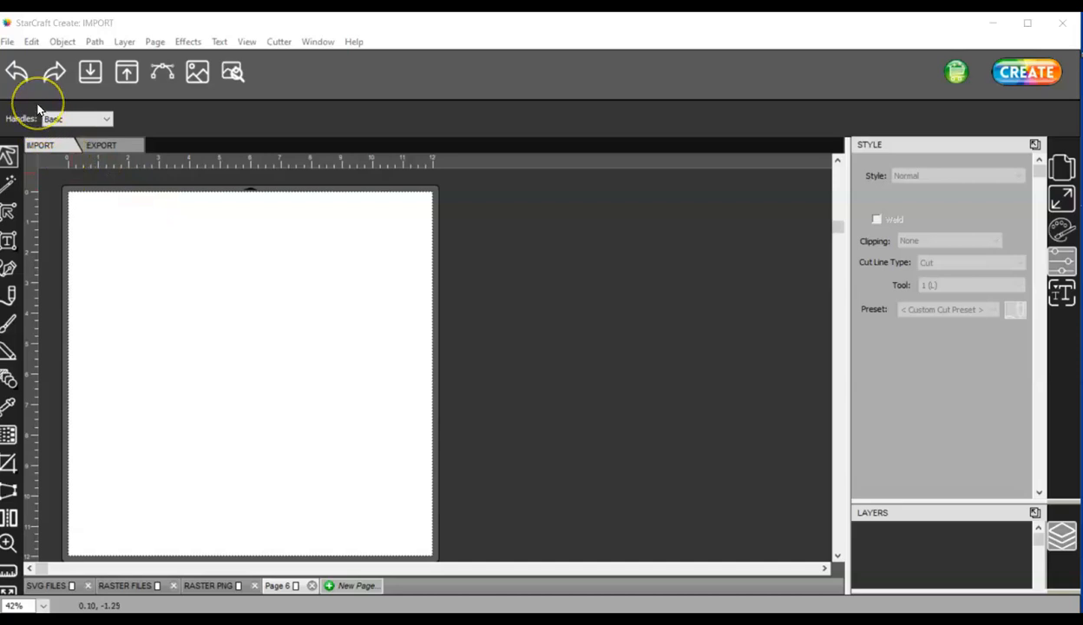
Place AMERICAN FLAG.jpg on Page 6 as an image and move it off the right side of the page
click(19, 40)
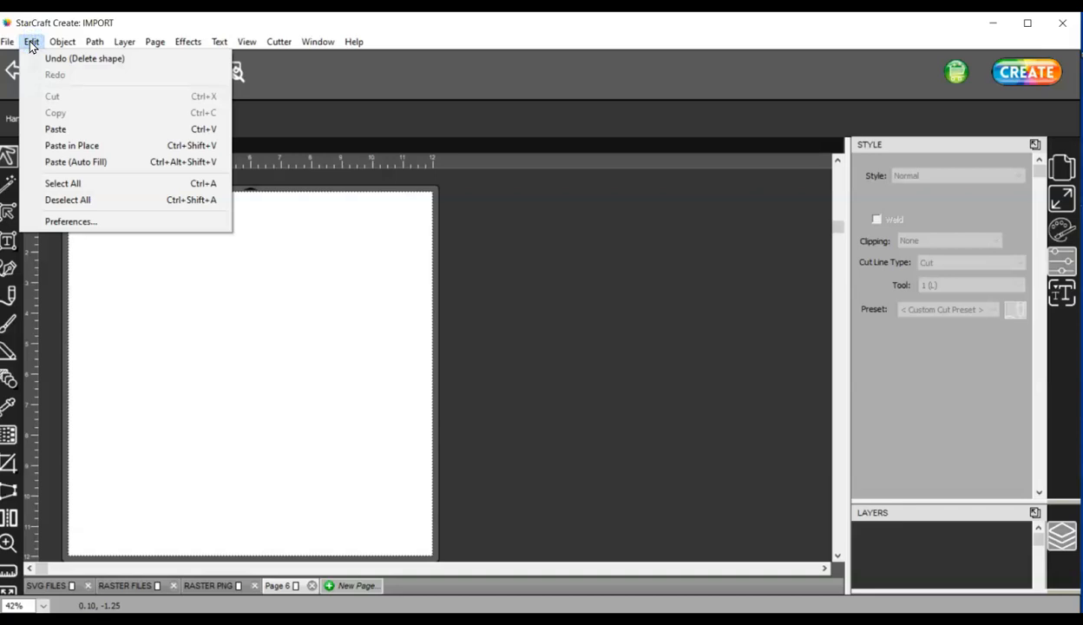
click(8, 43)
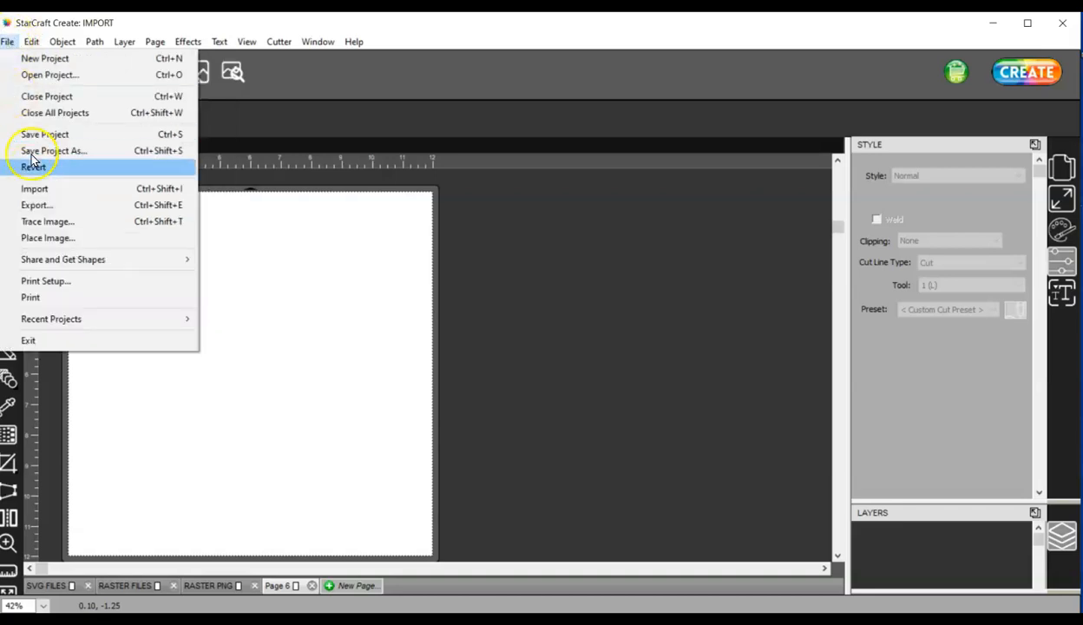
click(45, 238)
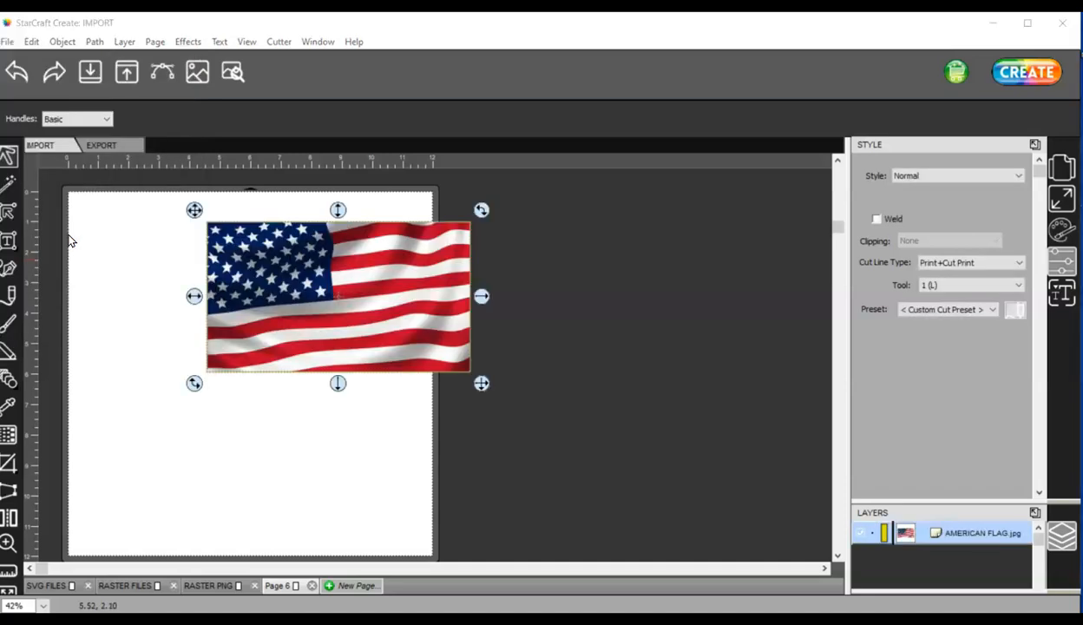
drag(243, 250, 582, 312)
Add AMERICAN FLAG.jpg a second time and position it in the upper half of the page
drag(3, 556, 179, 276)
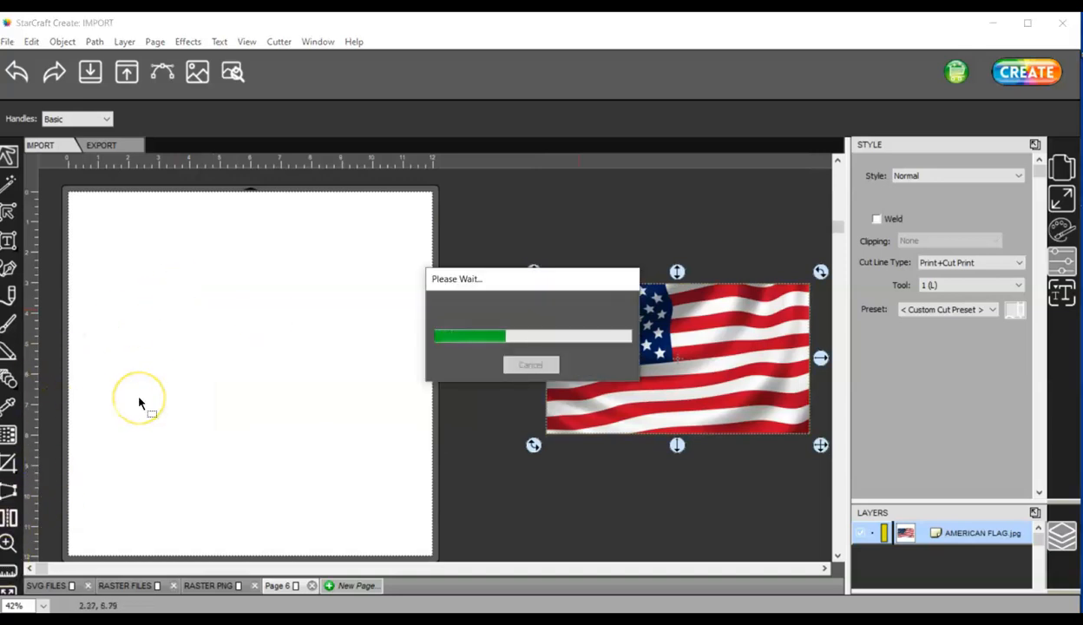
click(139, 404)
drag(287, 323, 258, 308)
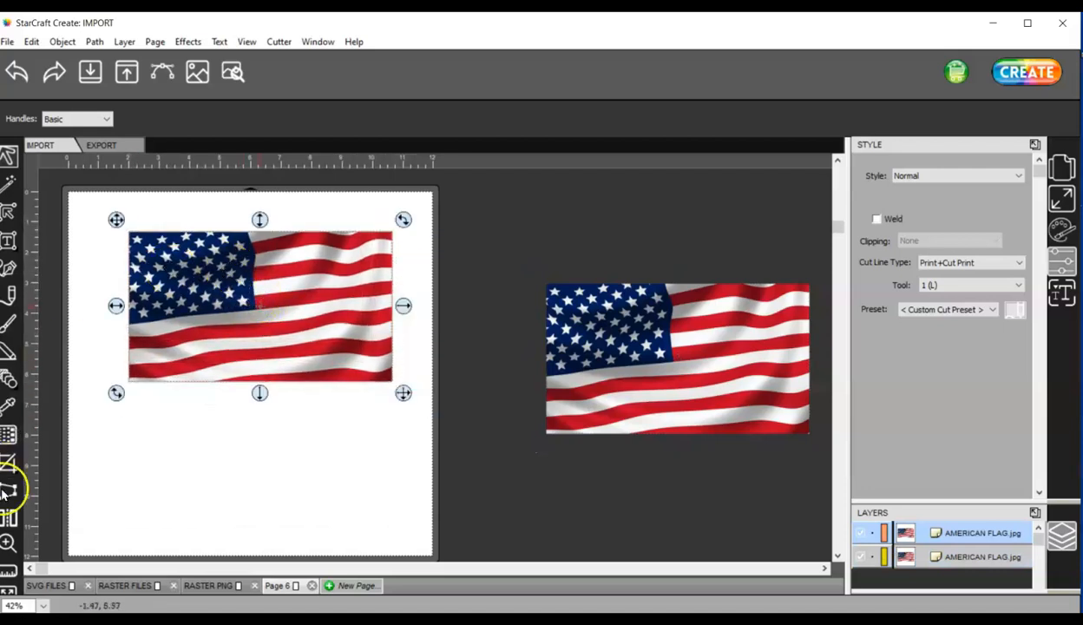
Add KC LOGO.png, move it to the page's lower right corner, and delete it
click(185, 498)
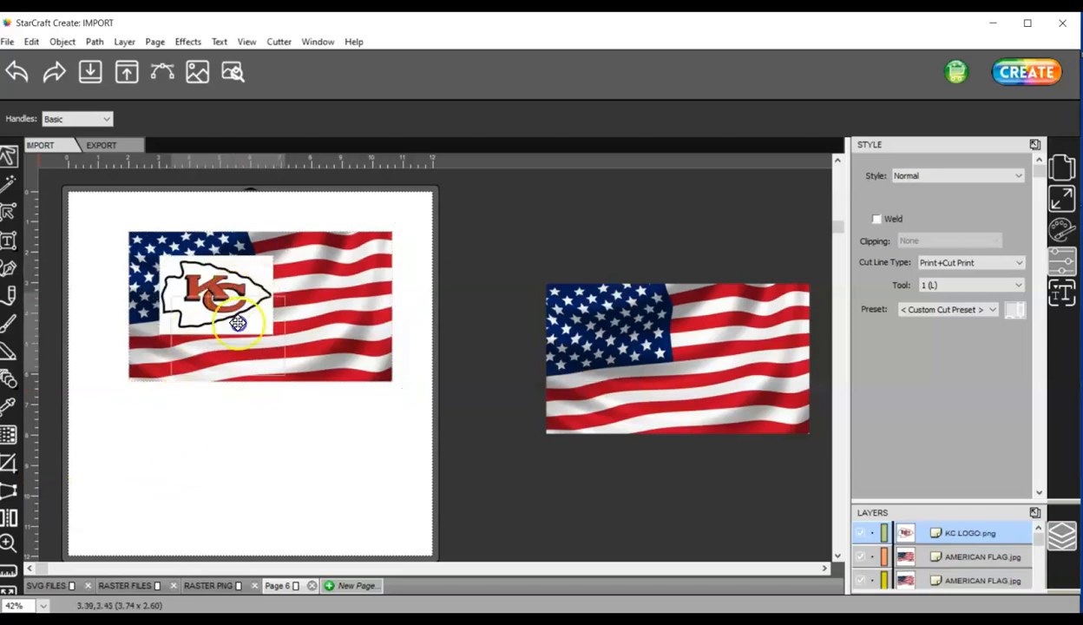
drag(402, 465, 420, 471)
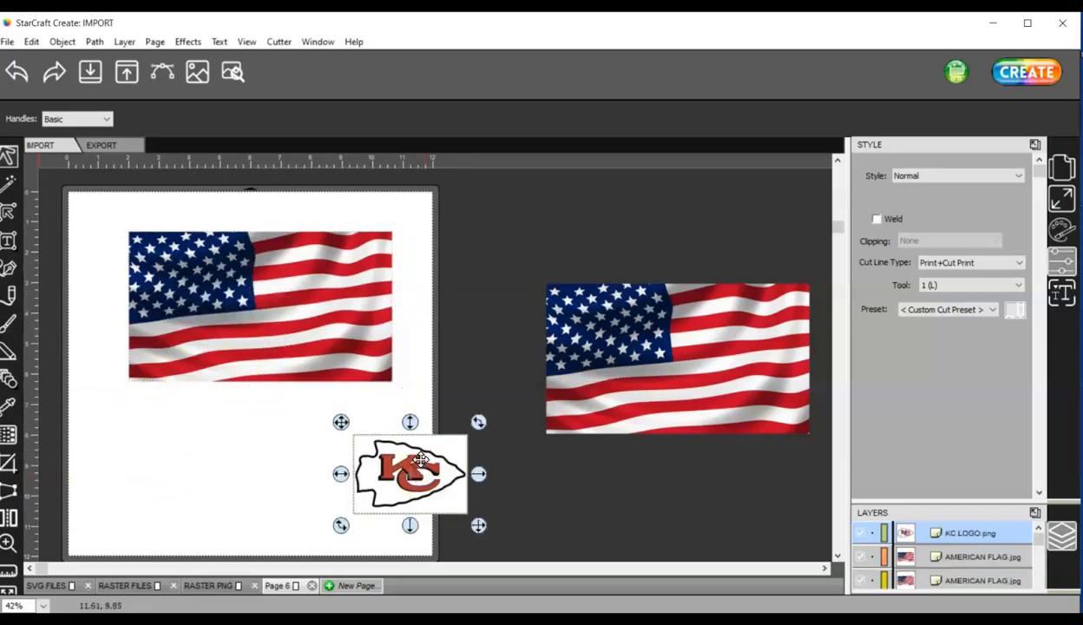
click(421, 456)
key(Delete)
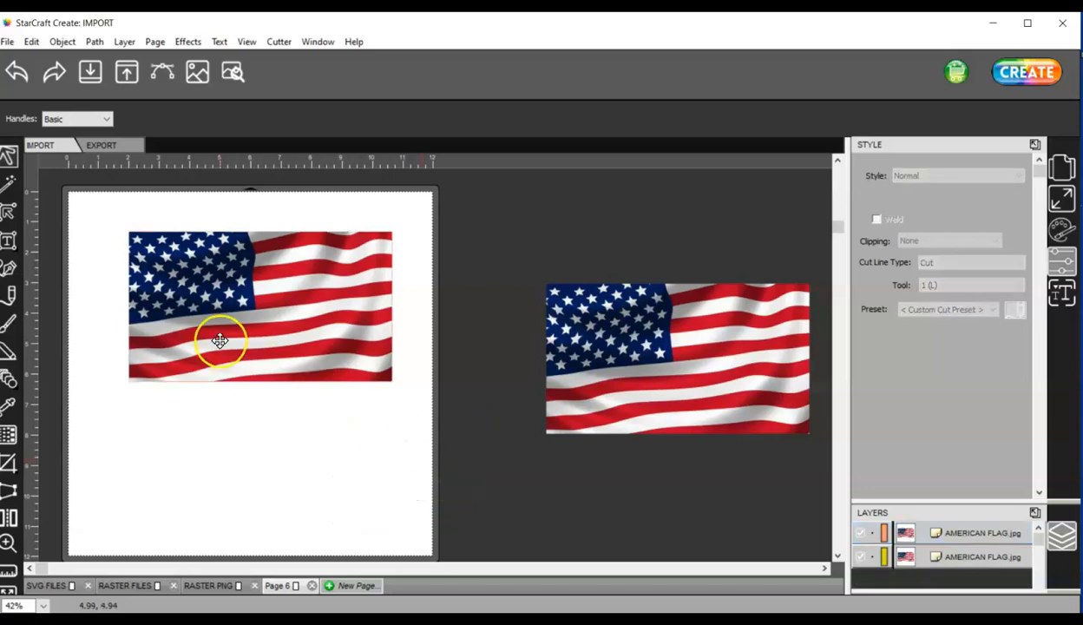
Delete the flag beside the page and move the remaining flag into the lower half of the page
click(724, 354)
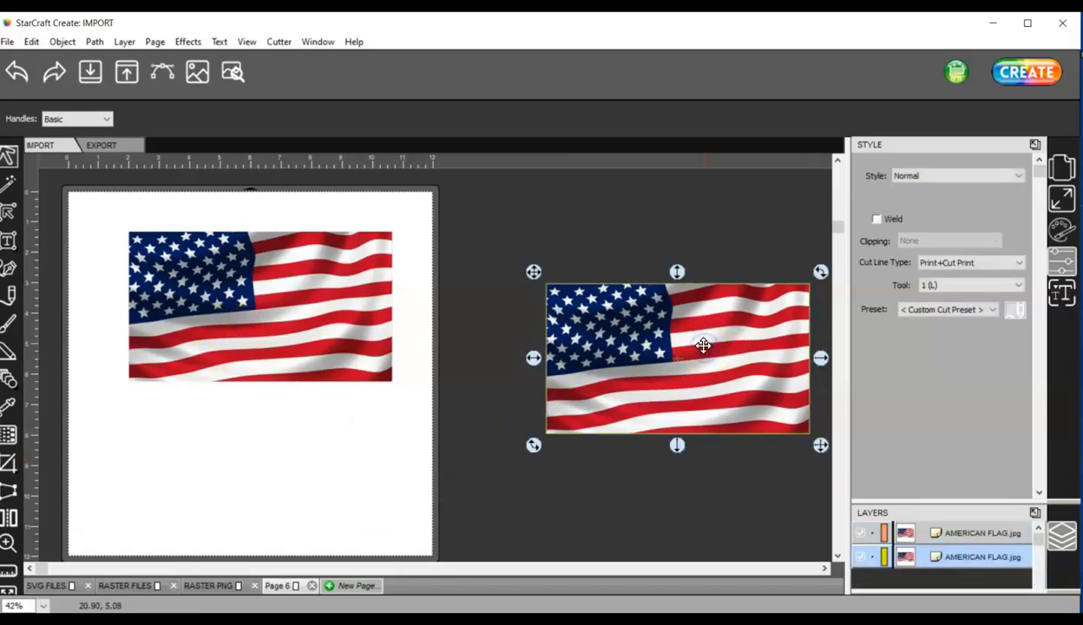
key(Delete)
drag(317, 286, 320, 375)
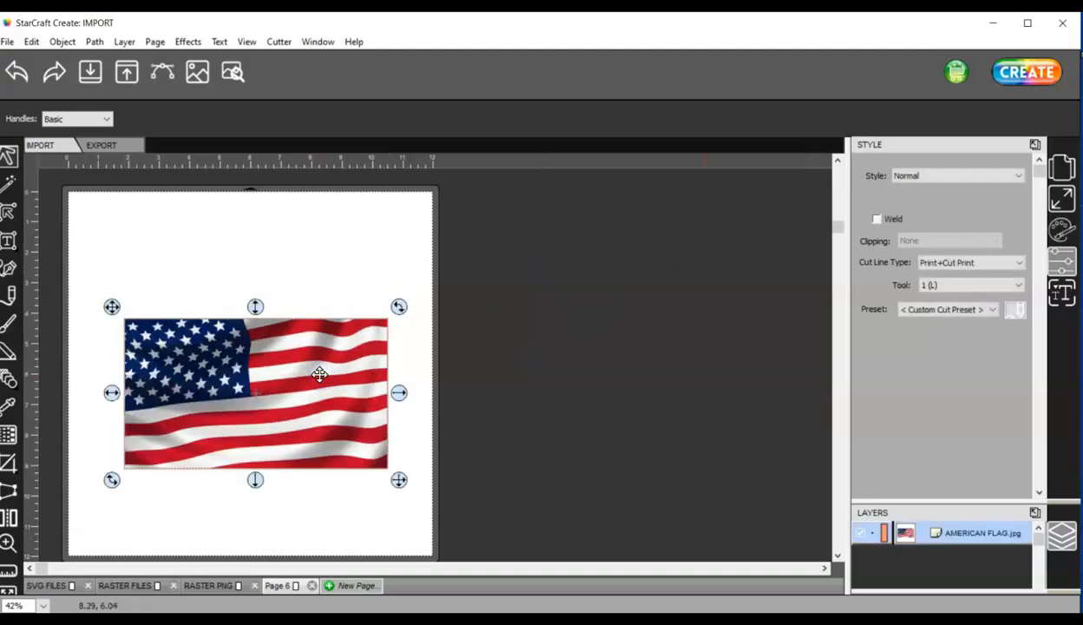
Preview the placed flag's cut lines and move the flag back to the upper half of the page
click(233, 71)
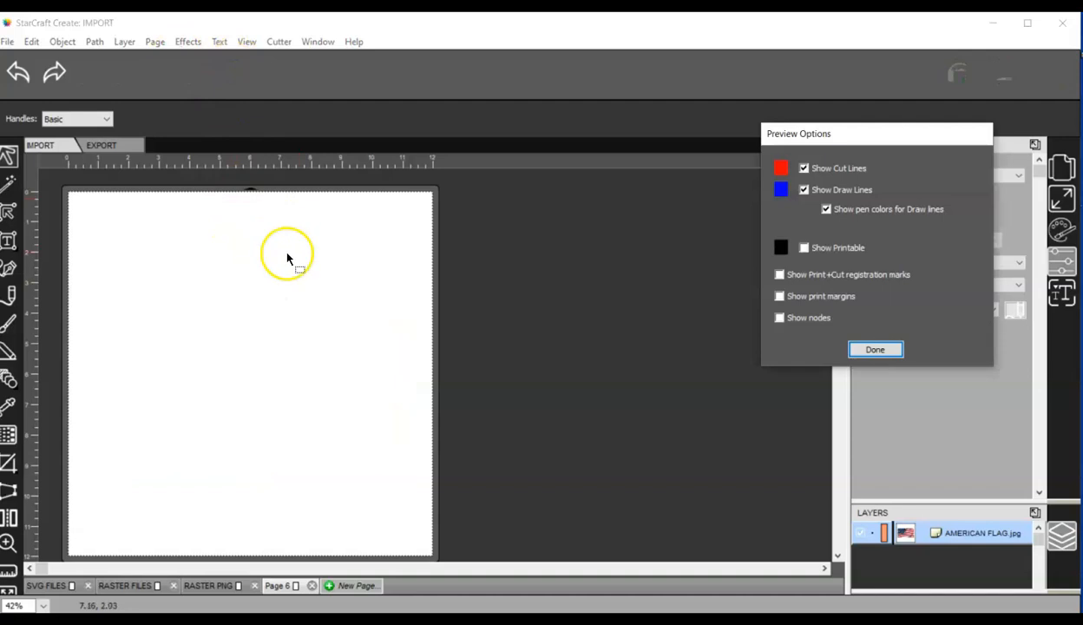
click(871, 350)
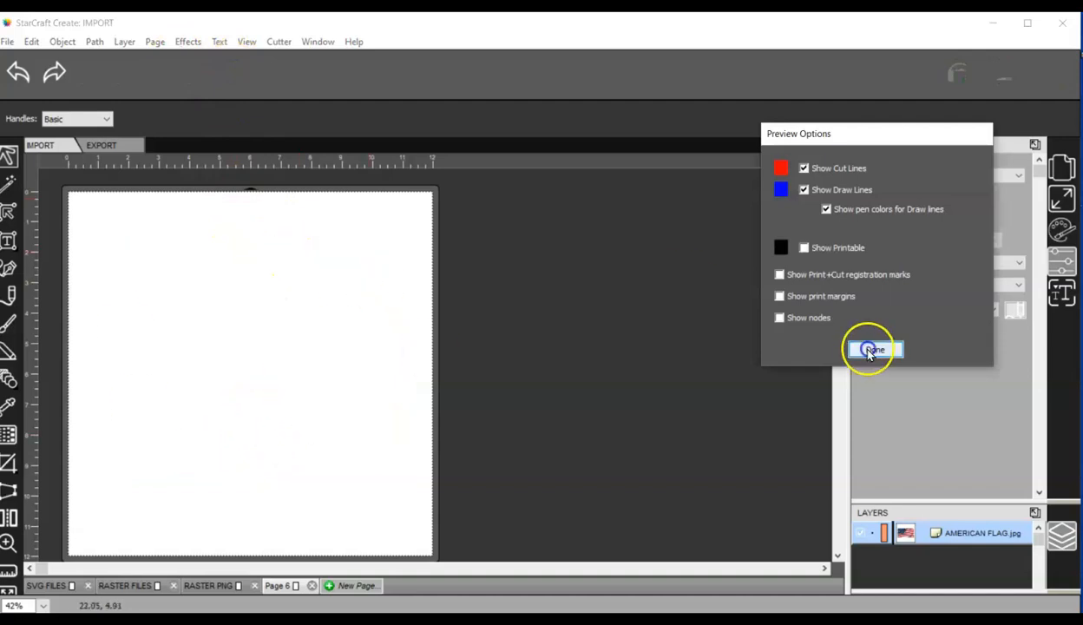
drag(292, 394, 317, 299)
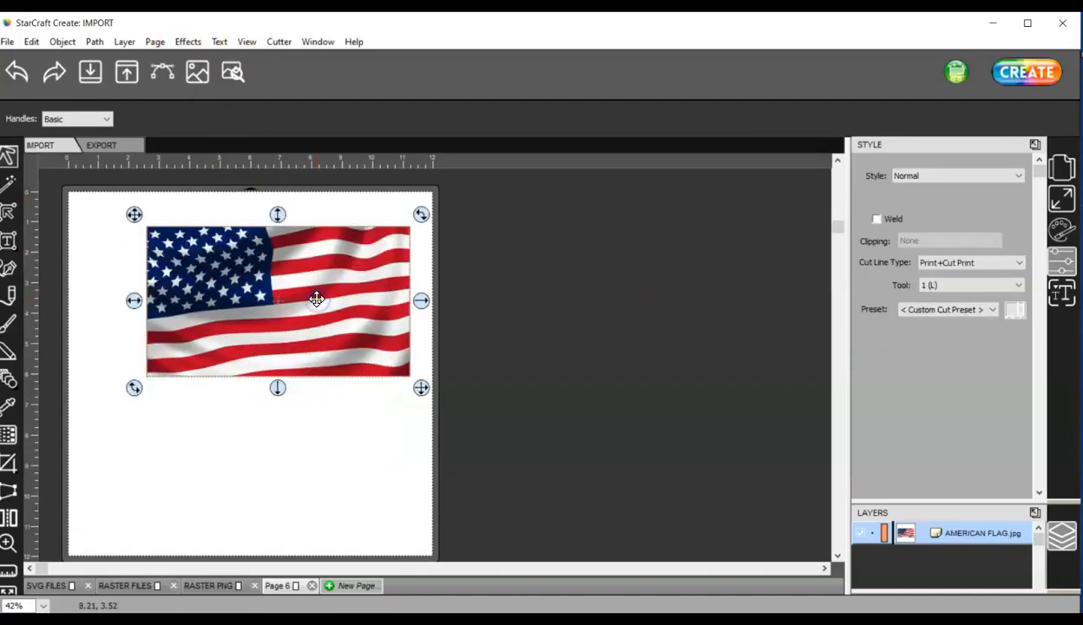
Look over the Clip Mask options for objects and shift the flag slightly toward the page's upper left
click(9, 42)
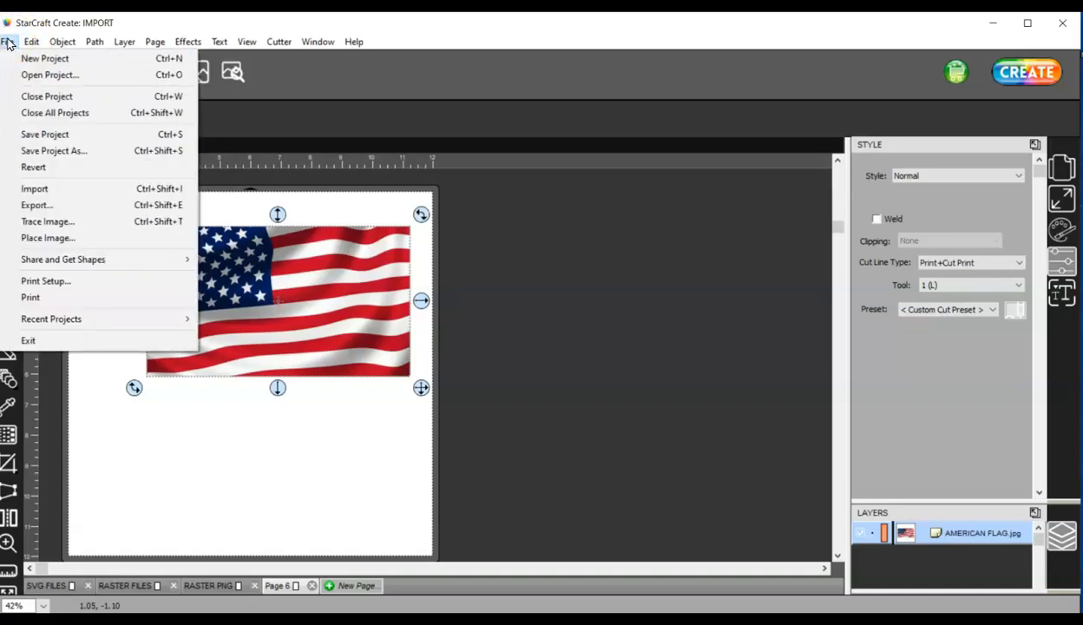
click(68, 44)
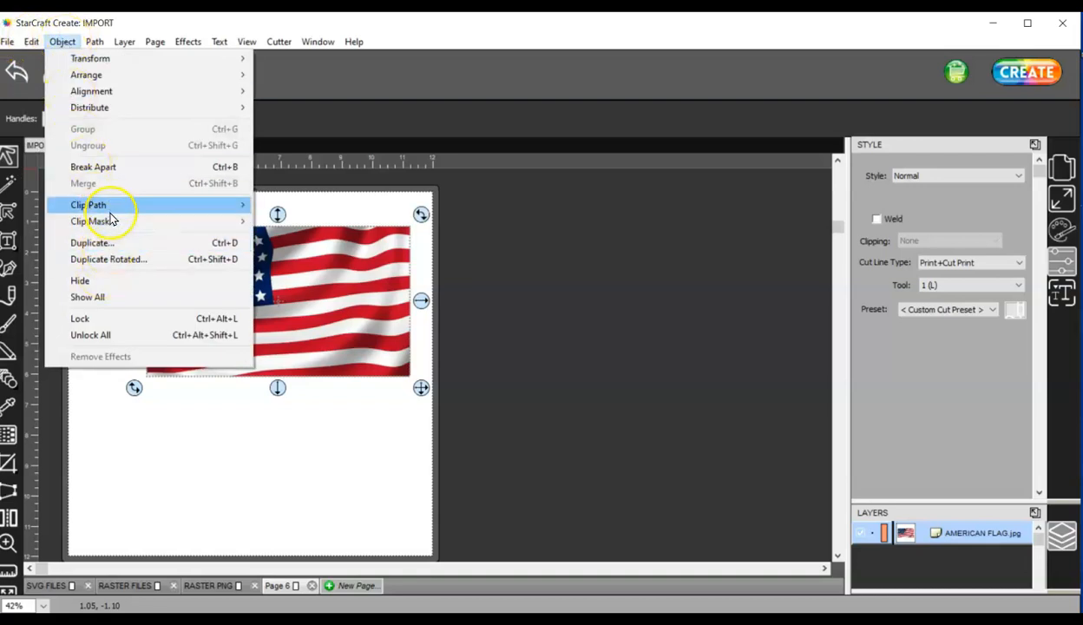
mouse_move(108, 229)
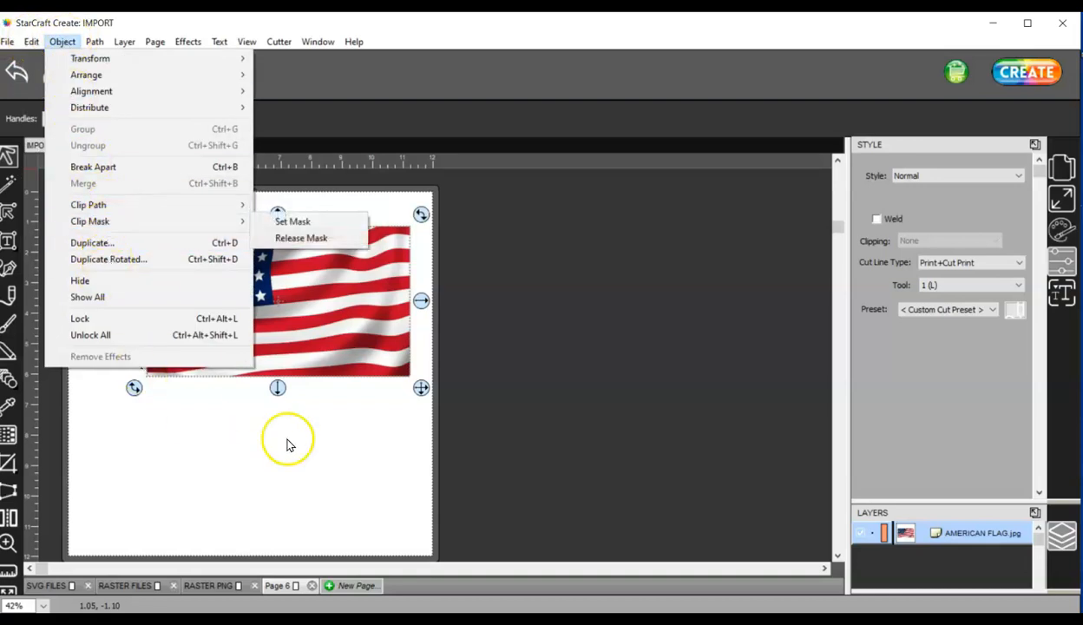
click(337, 349)
drag(224, 294, 212, 272)
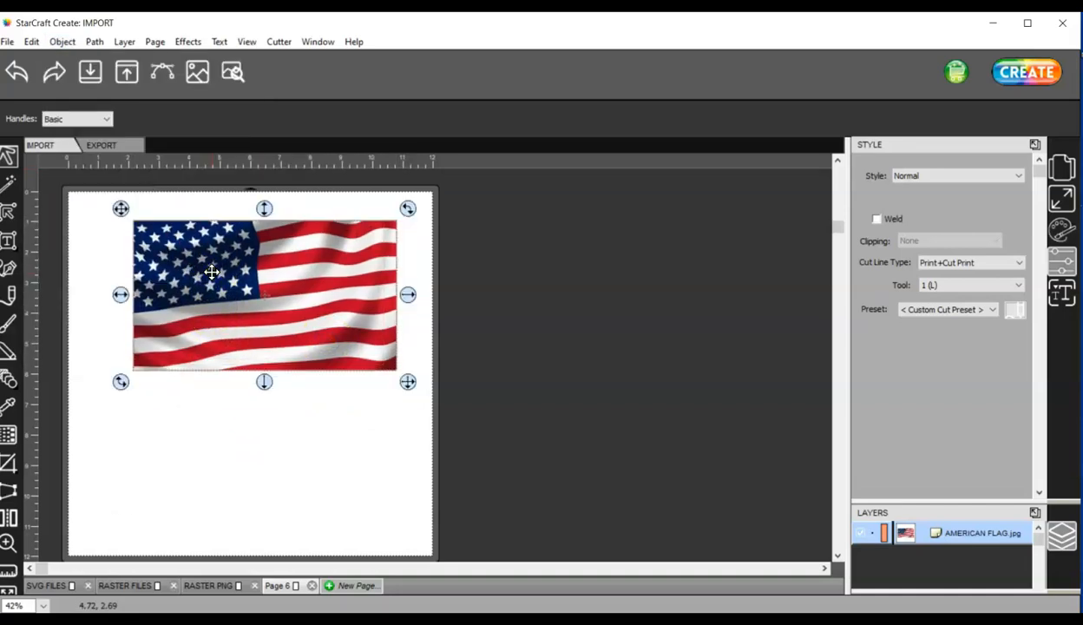
click(8, 42)
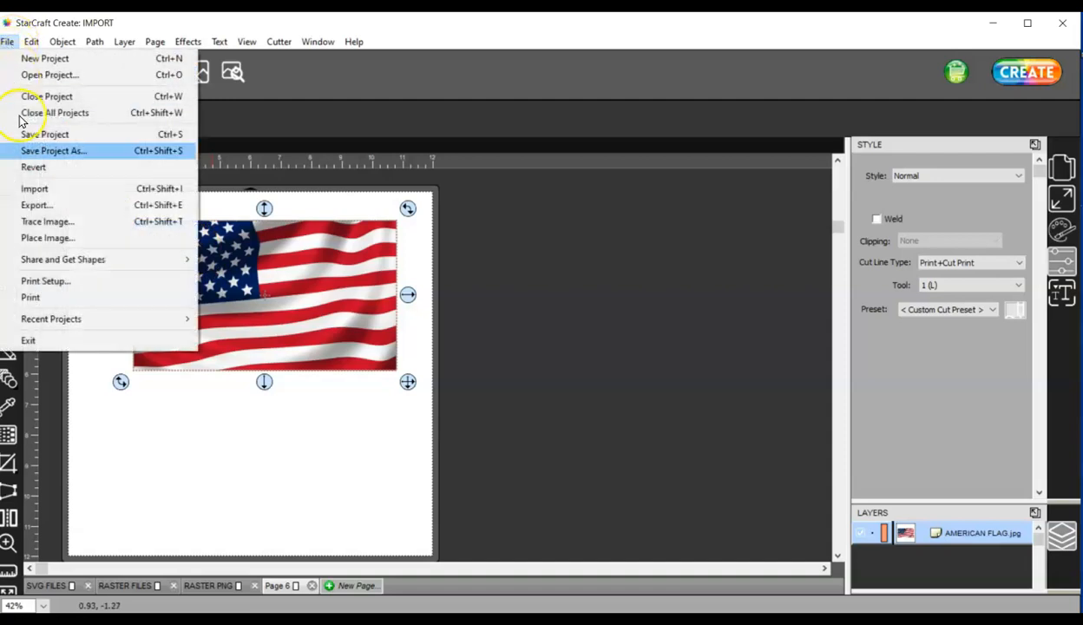
click(81, 206)
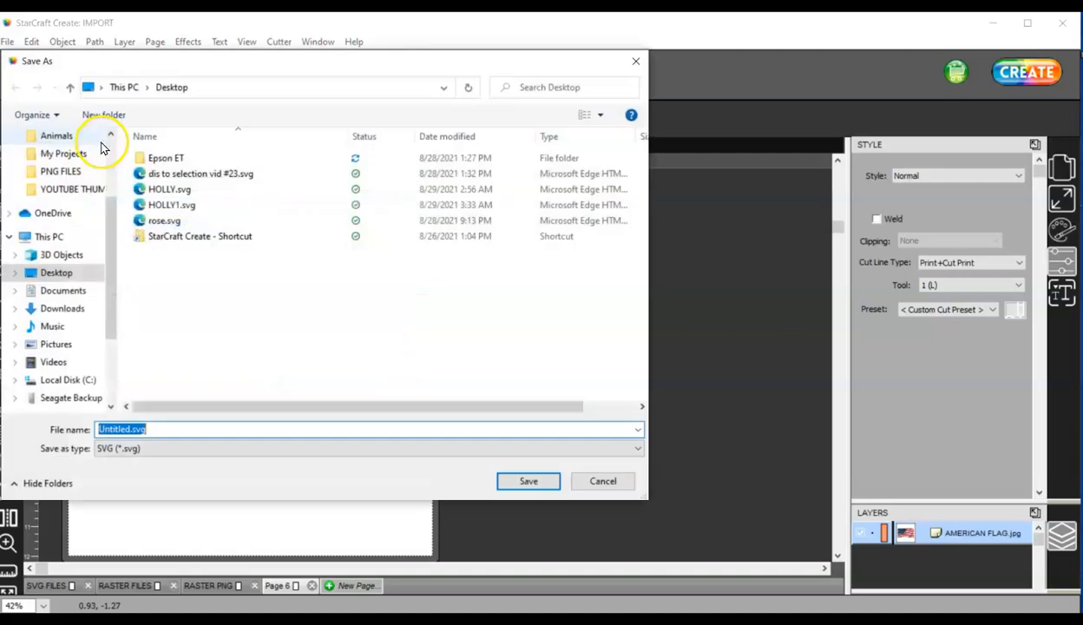
click(607, 487)
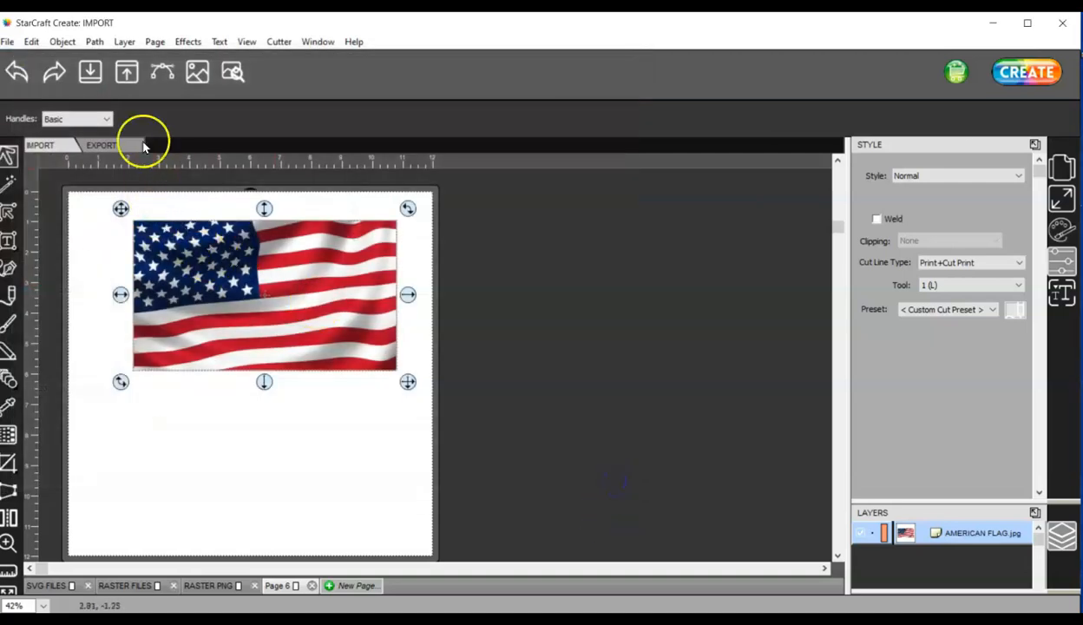
Import BabyPoohandPigletRM.svg from the Animals folder into the EXPORT project's upper page area and preview its cut lines
click(126, 141)
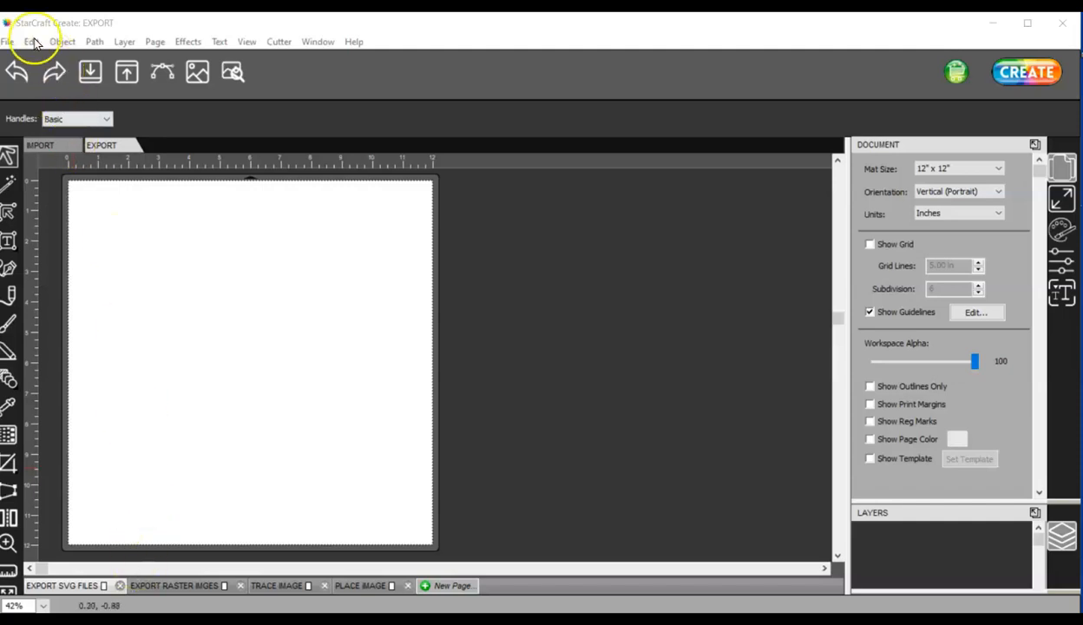
click(7, 40)
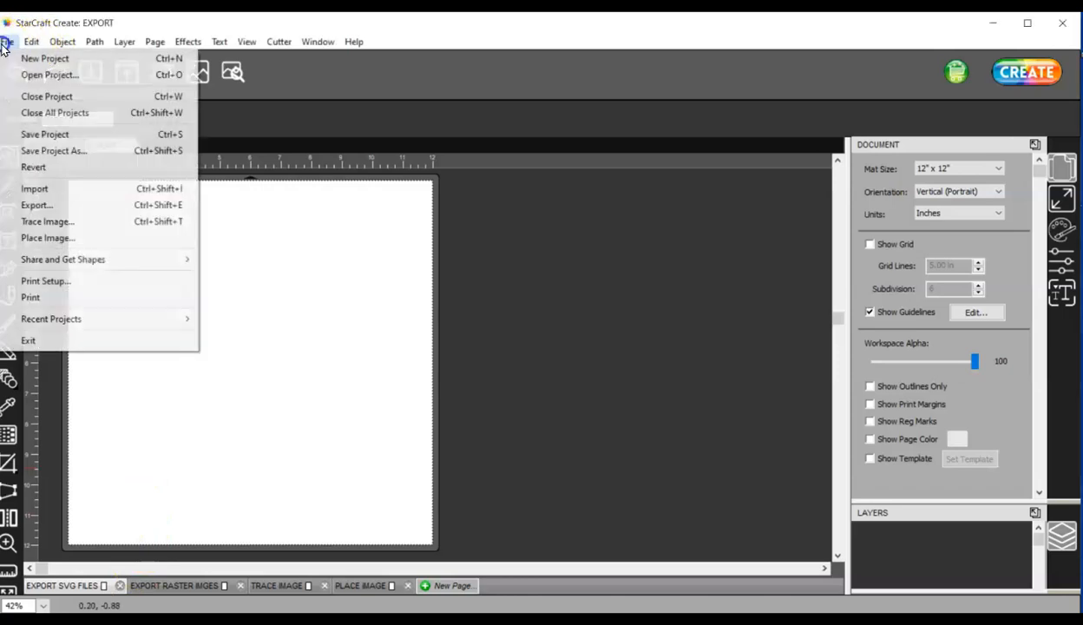
click(36, 189)
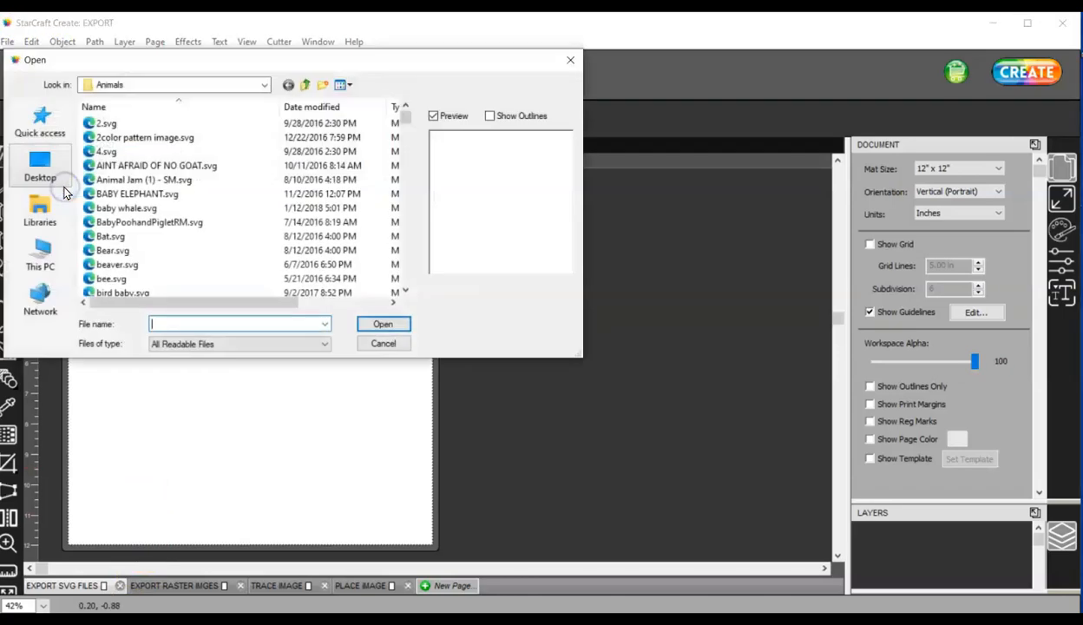
click(168, 223)
double_click(167, 223)
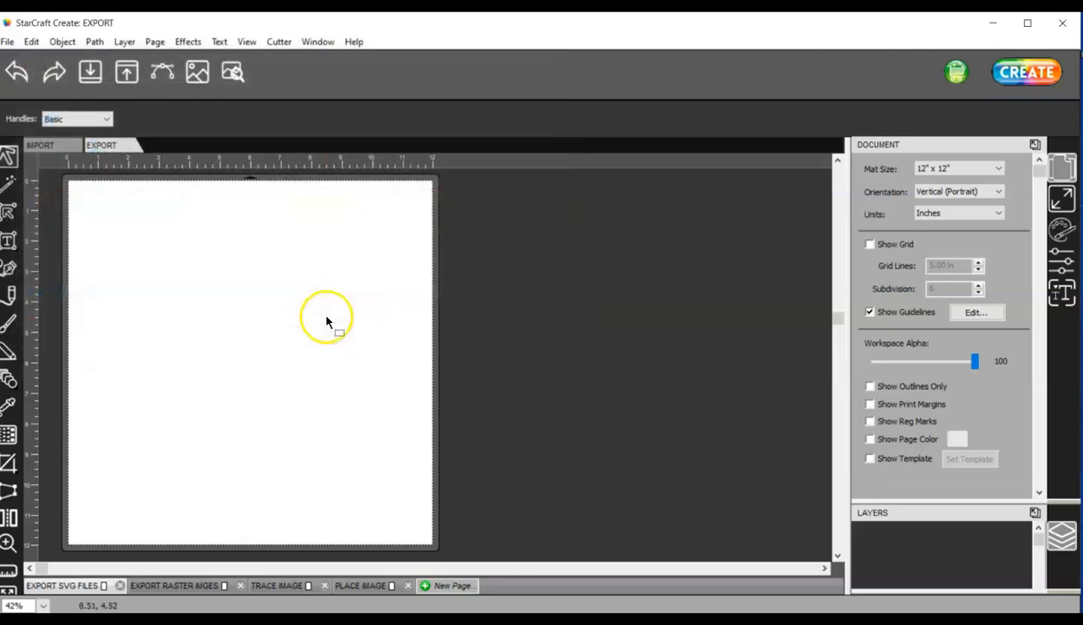
drag(337, 325, 276, 292)
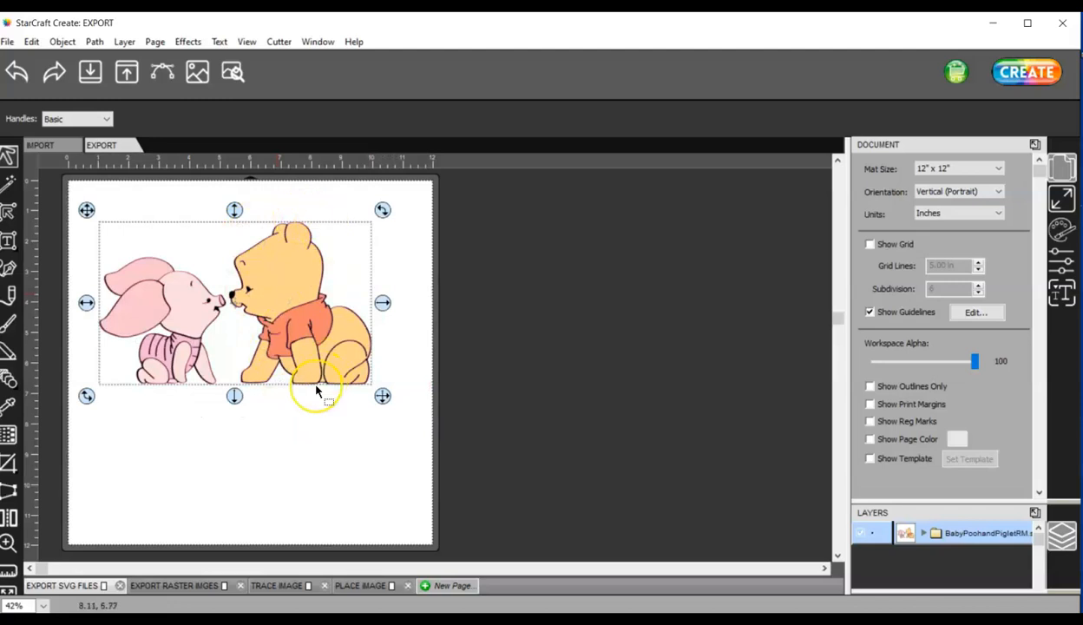
click(233, 72)
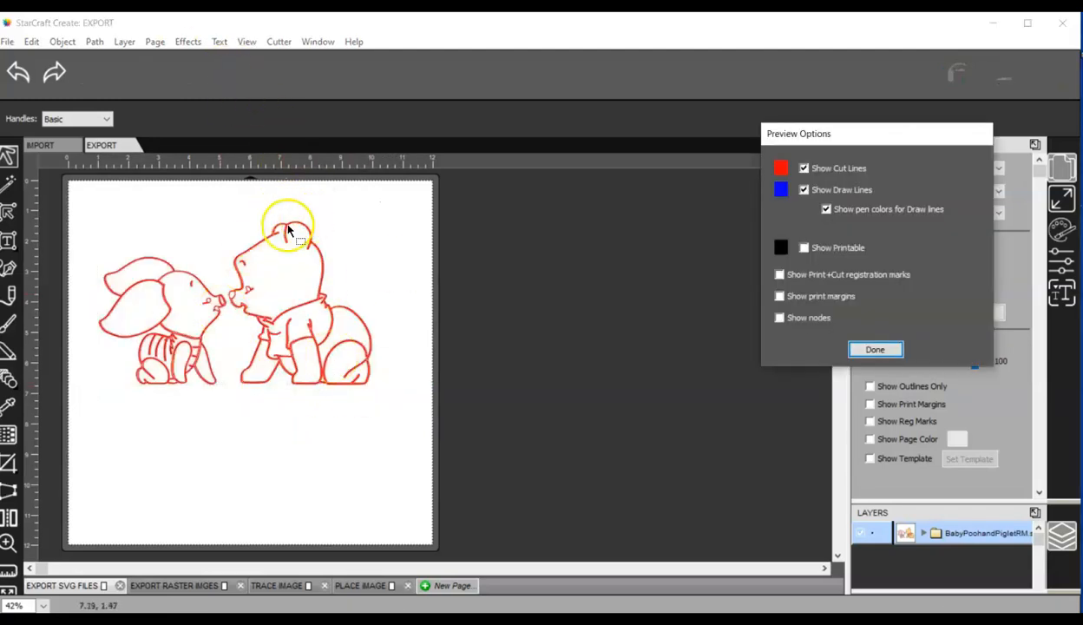
click(873, 350)
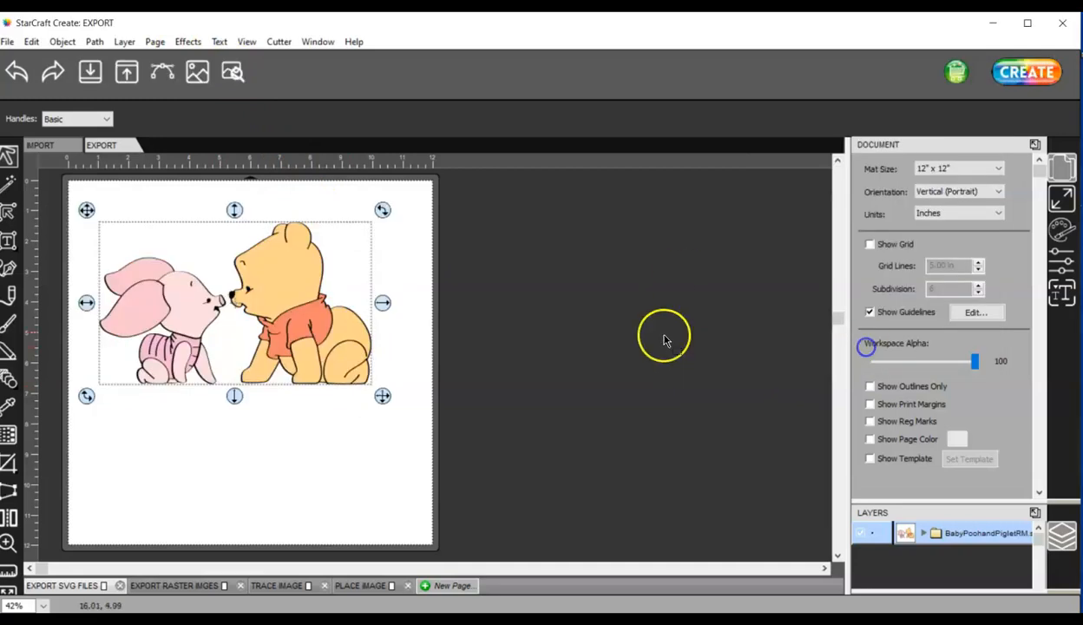
Select only the Pooh figure in the imported artwork and move it down and away from Piglet
click(377, 434)
click(9, 157)
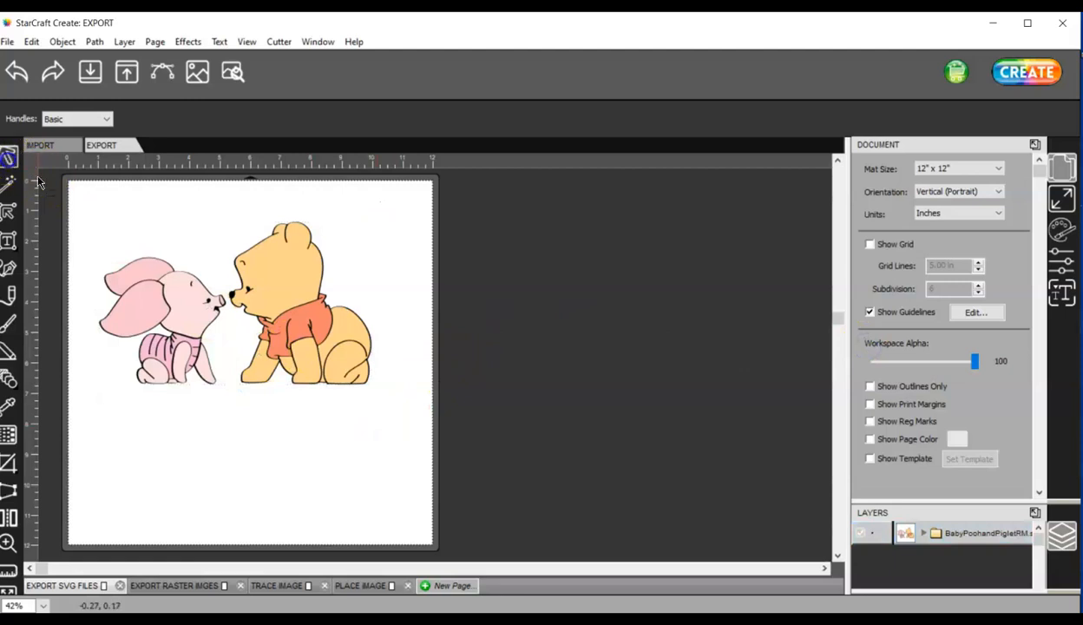
drag(411, 416, 225, 203)
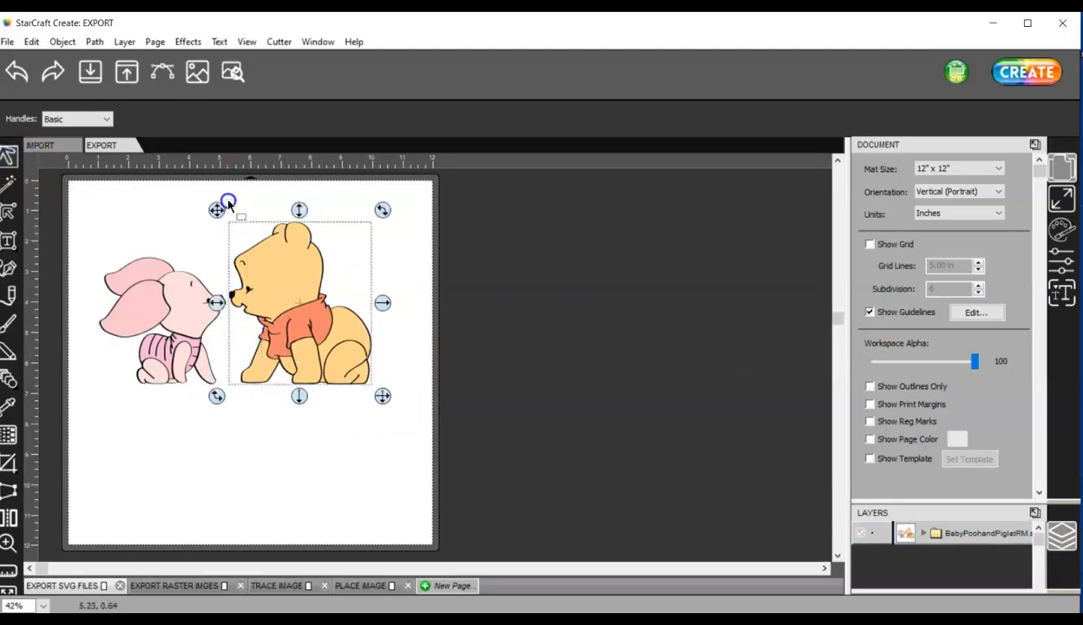
drag(256, 253, 291, 335)
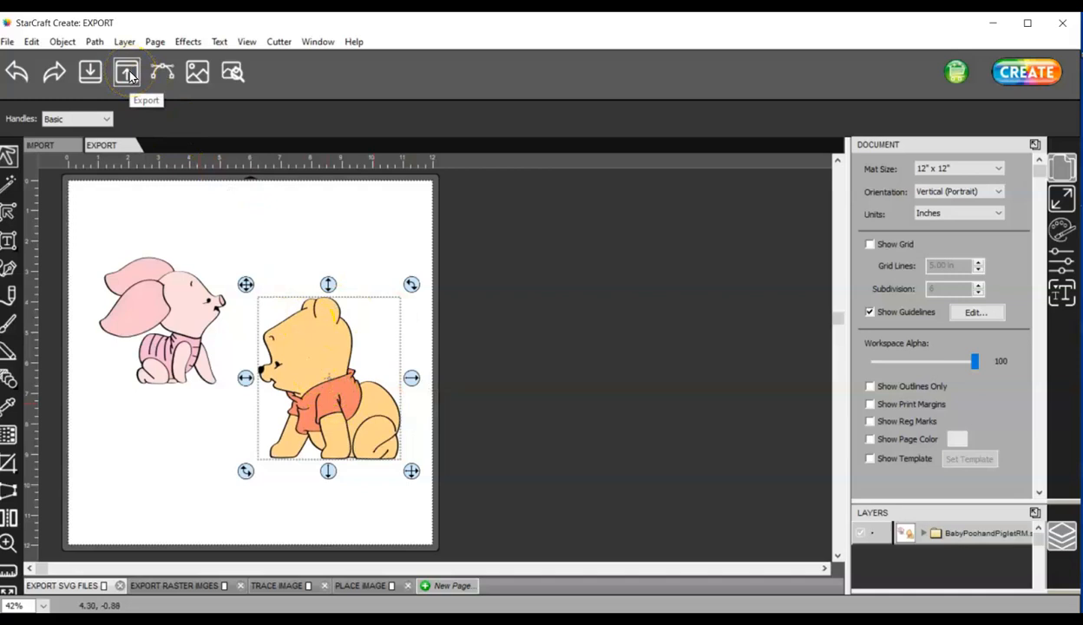
Export only the selected Pooh figure to the Desktop as an SVG named BABY POOH with Design Space compatibility enabled
click(7, 42)
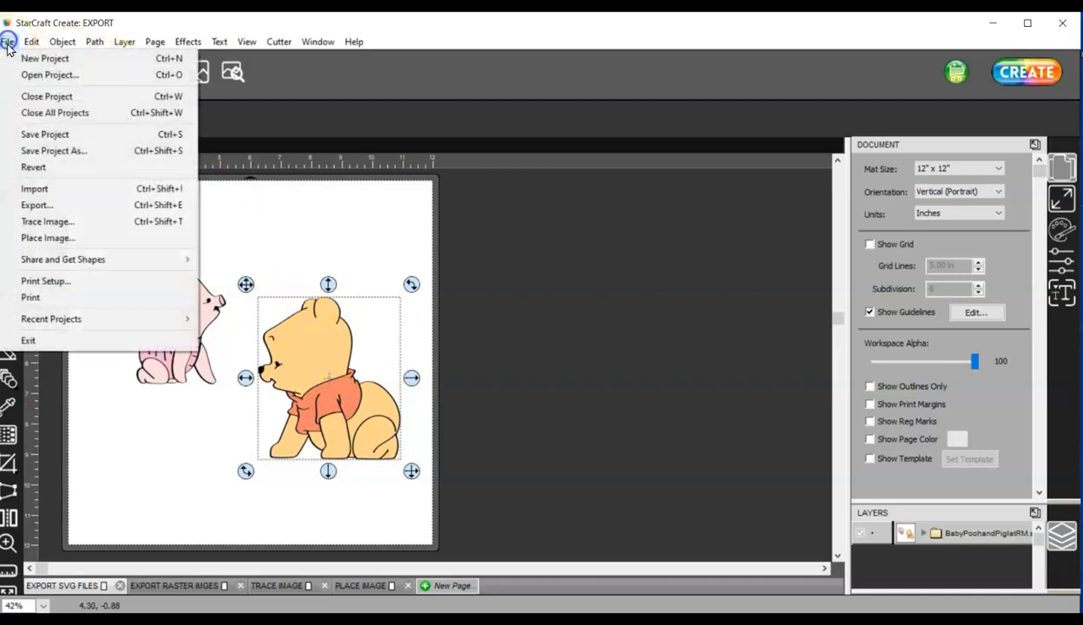
click(63, 207)
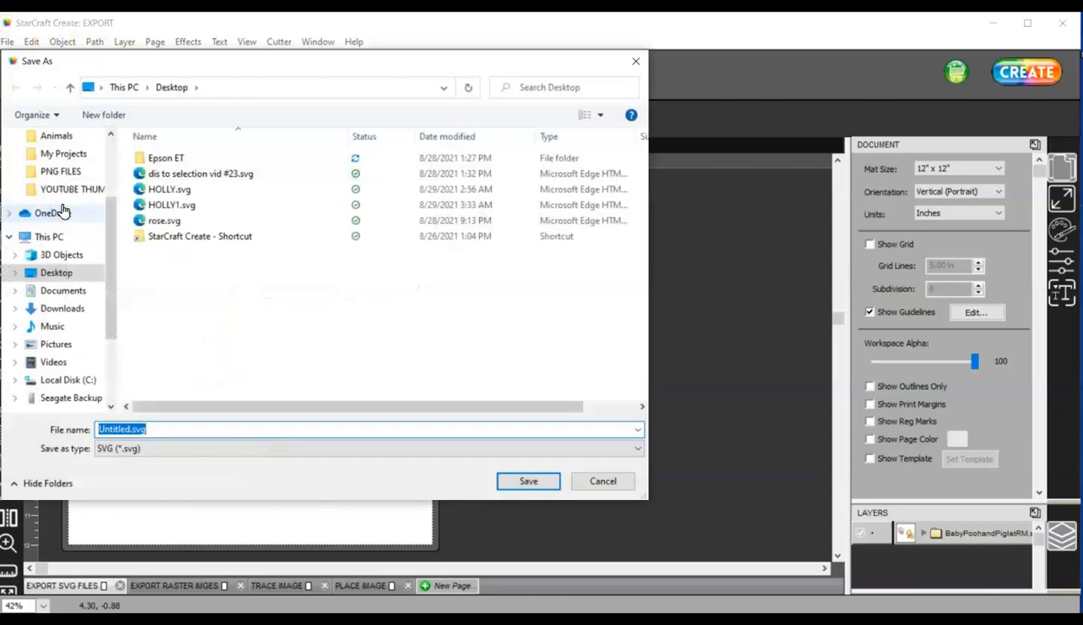
click(75, 273)
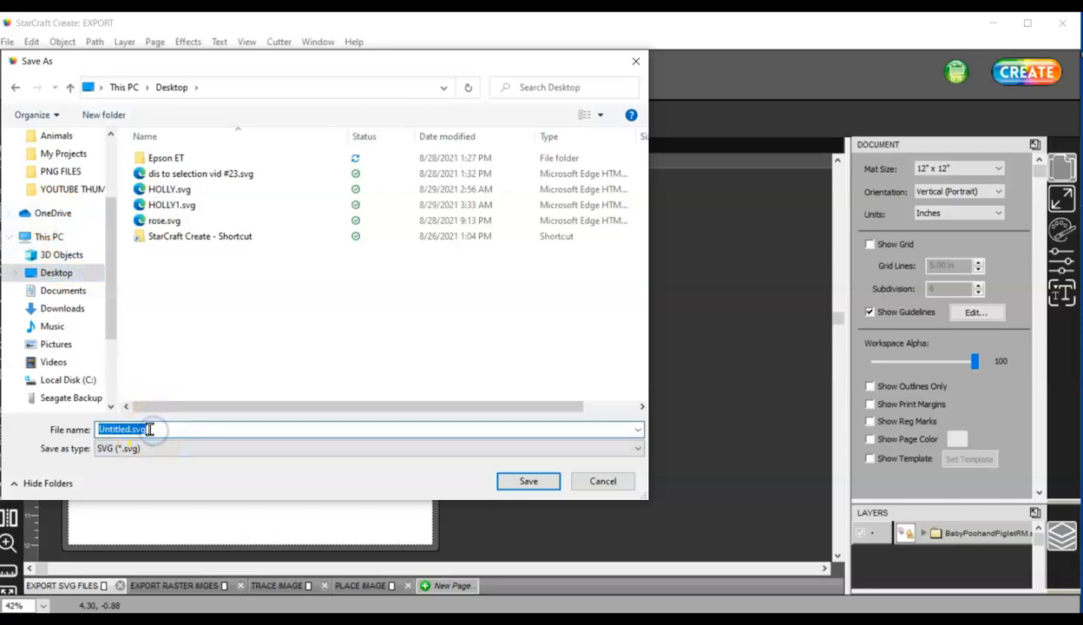
text(BABY POOH)
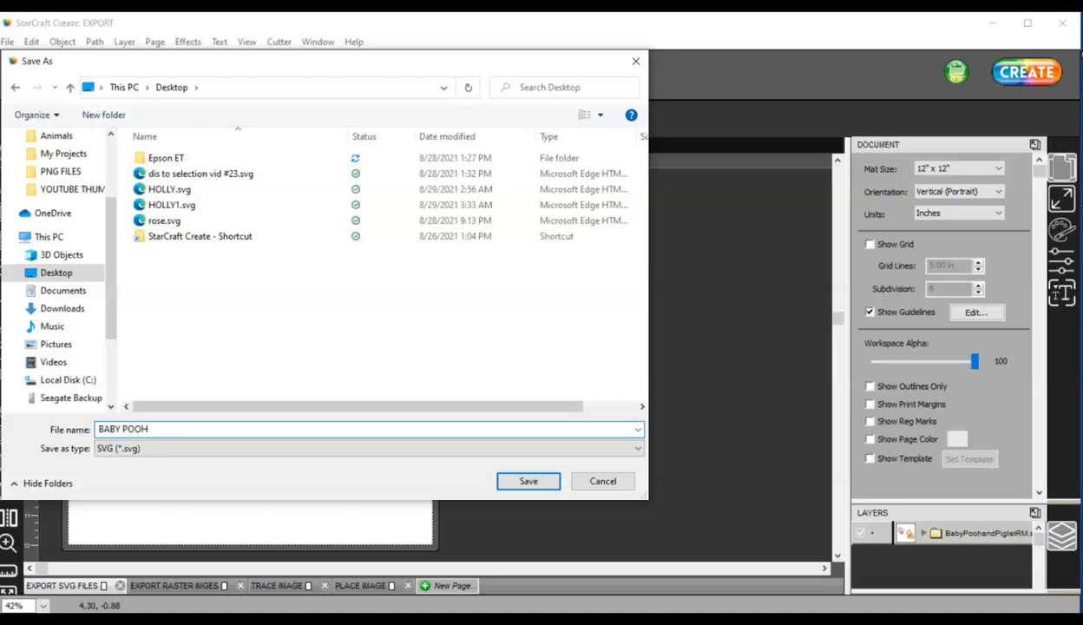
key(Return)
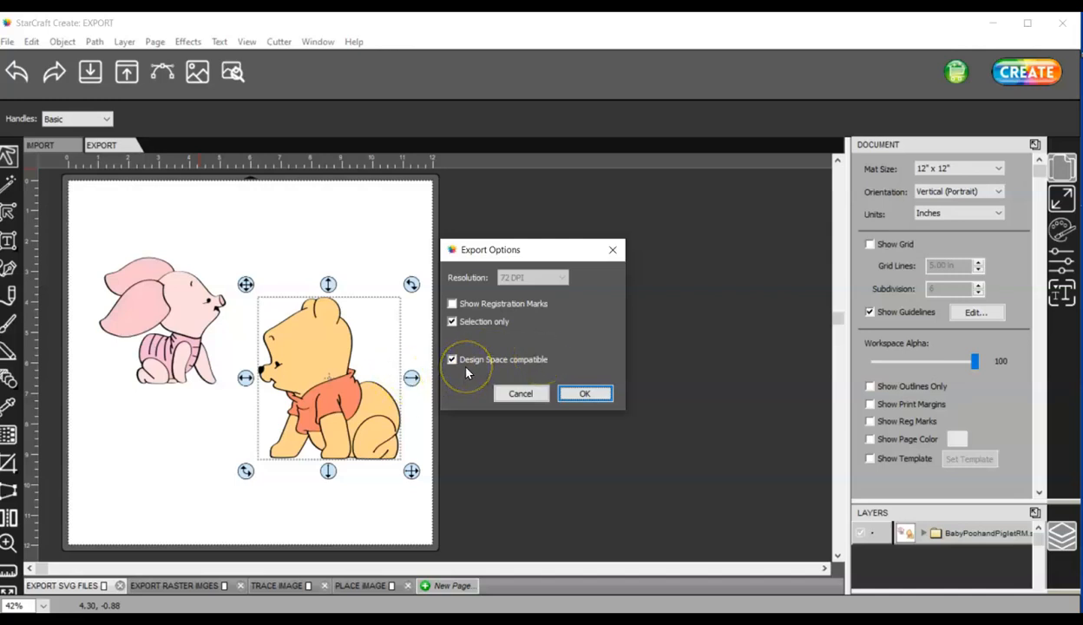
click(587, 394)
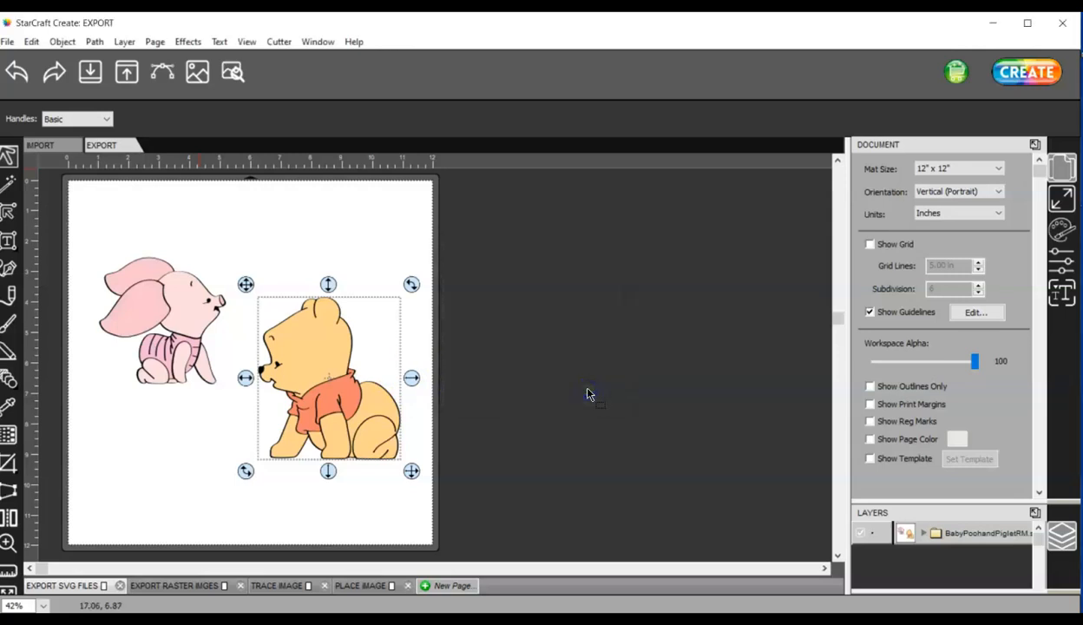
Delete all artwork from the page and import BABY POOH.svg from the Desktop
drag(74, 219, 469, 502)
key(Delete)
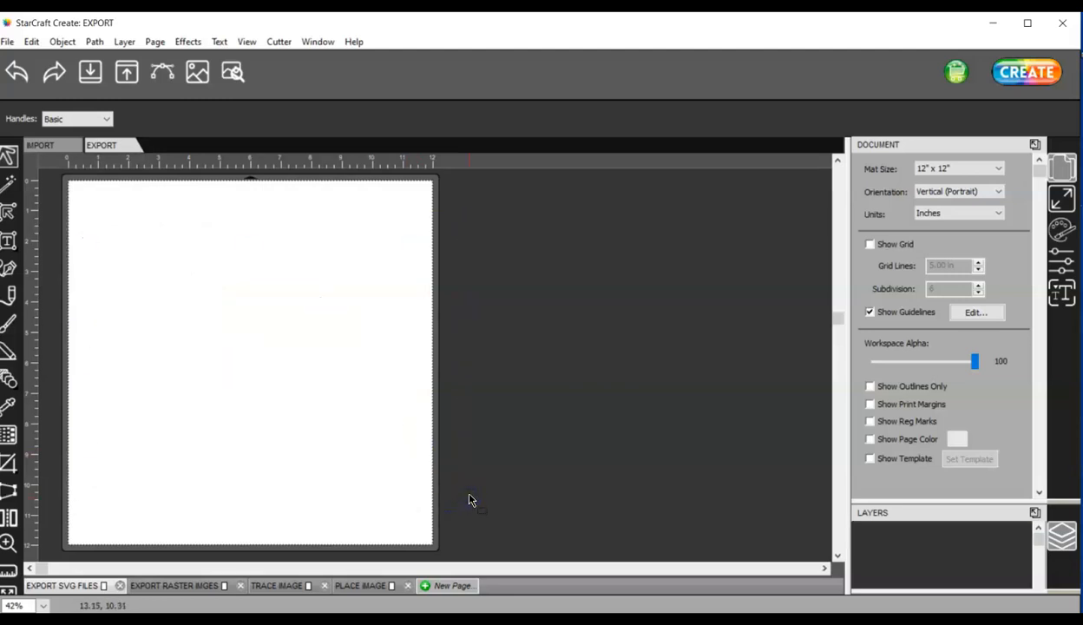
click(9, 42)
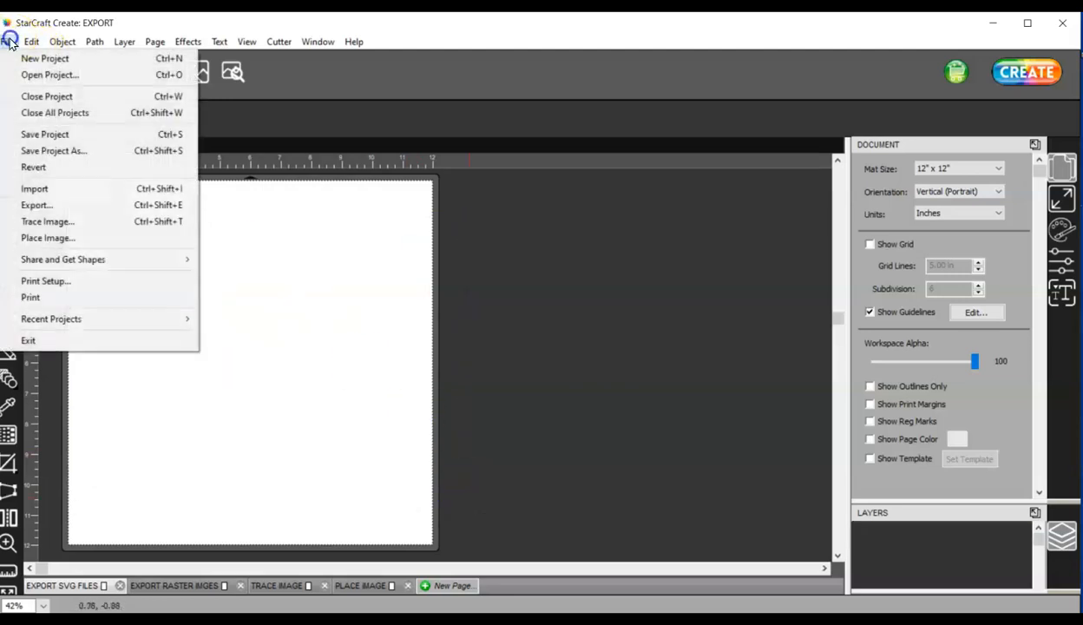
click(39, 189)
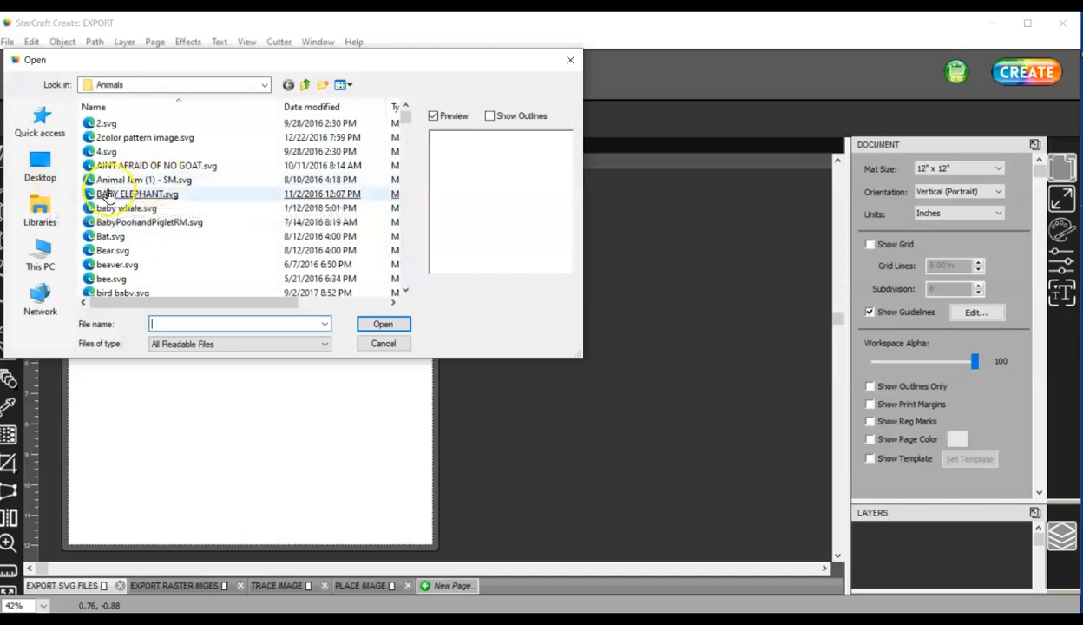
click(42, 163)
drag(404, 160, 407, 230)
click(166, 122)
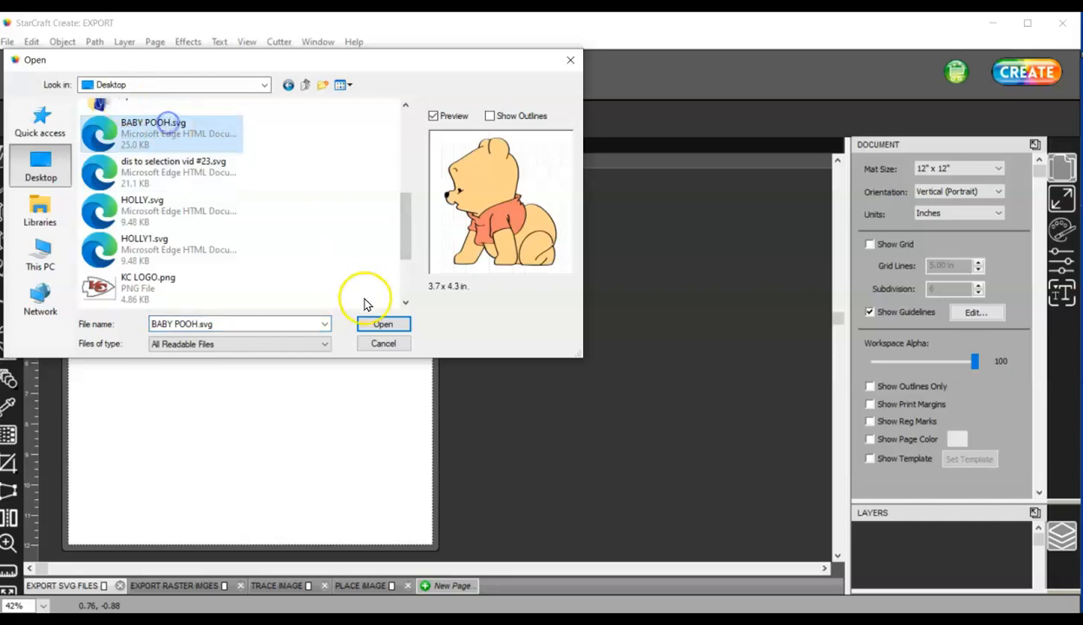
click(394, 323)
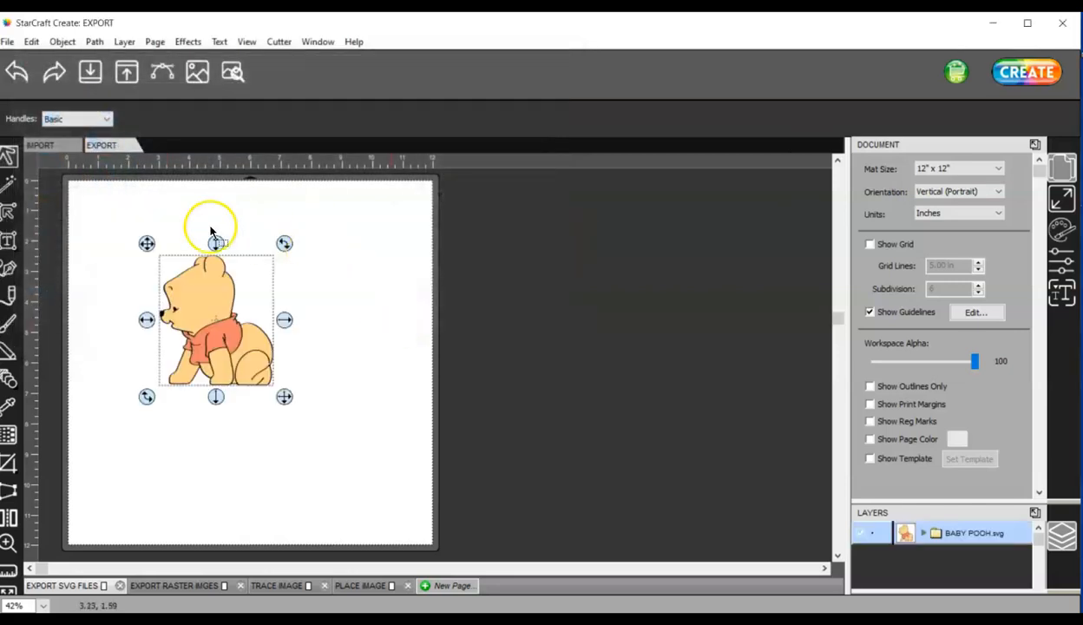
Move the imported Pooh toward the right side of the page, then delete it from the page
drag(202, 285, 323, 291)
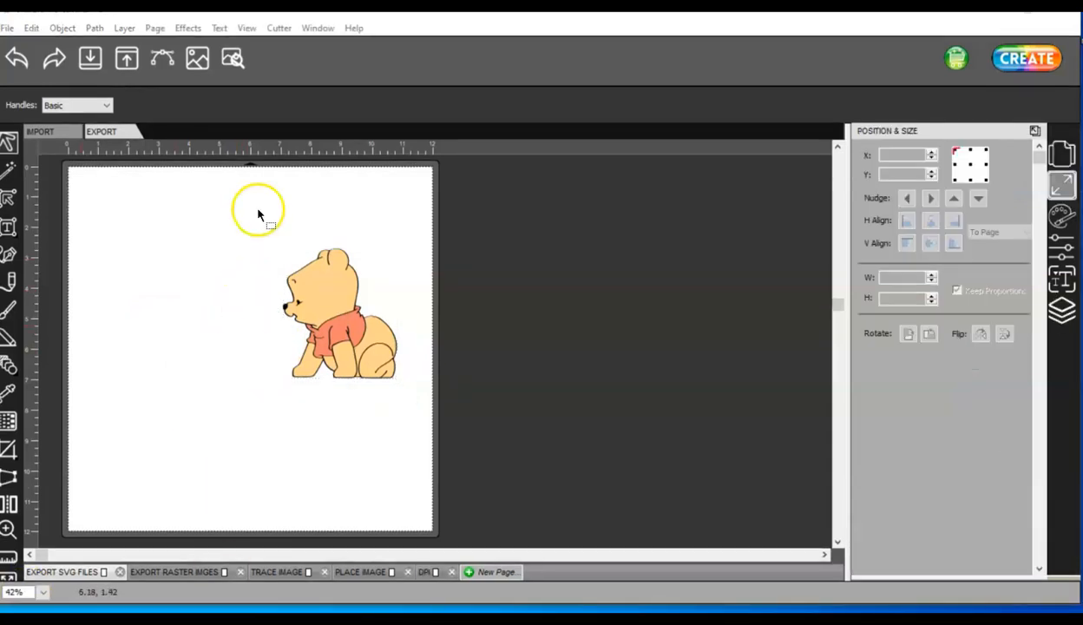
drag(256, 208, 494, 475)
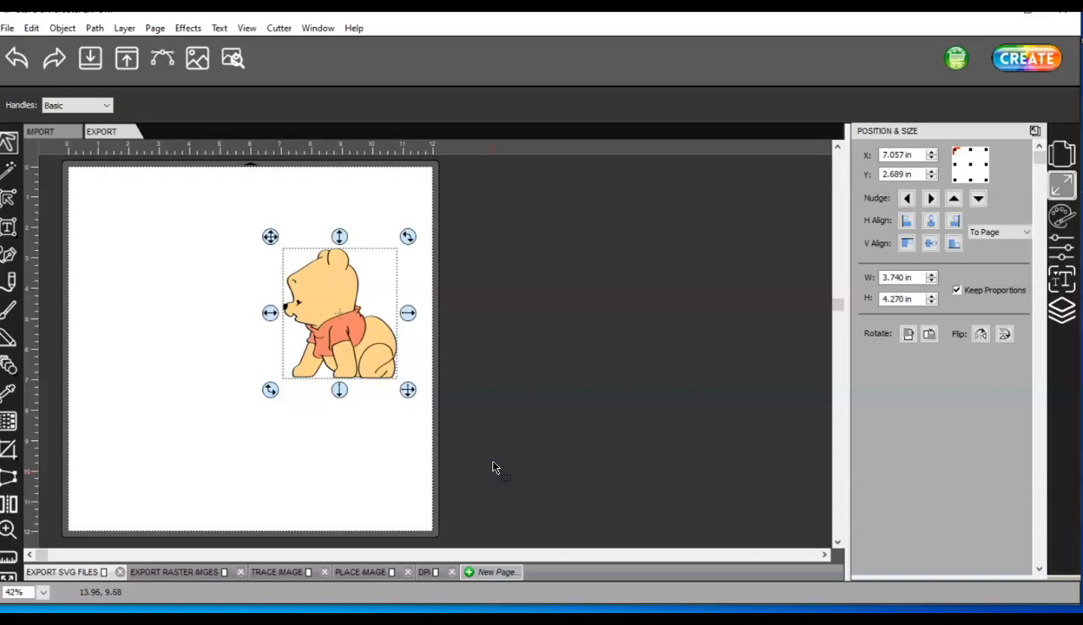
key(Delete)
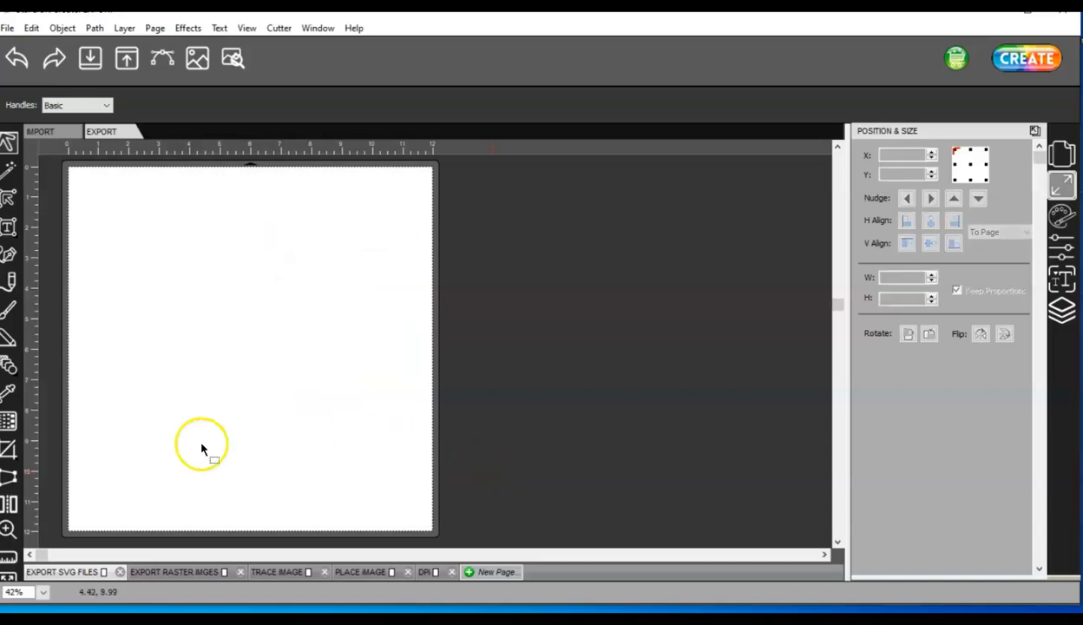
Draw a rectangle about 0.93 by 0.90 in near the page's left edge and set its width to 1 in
click(9, 366)
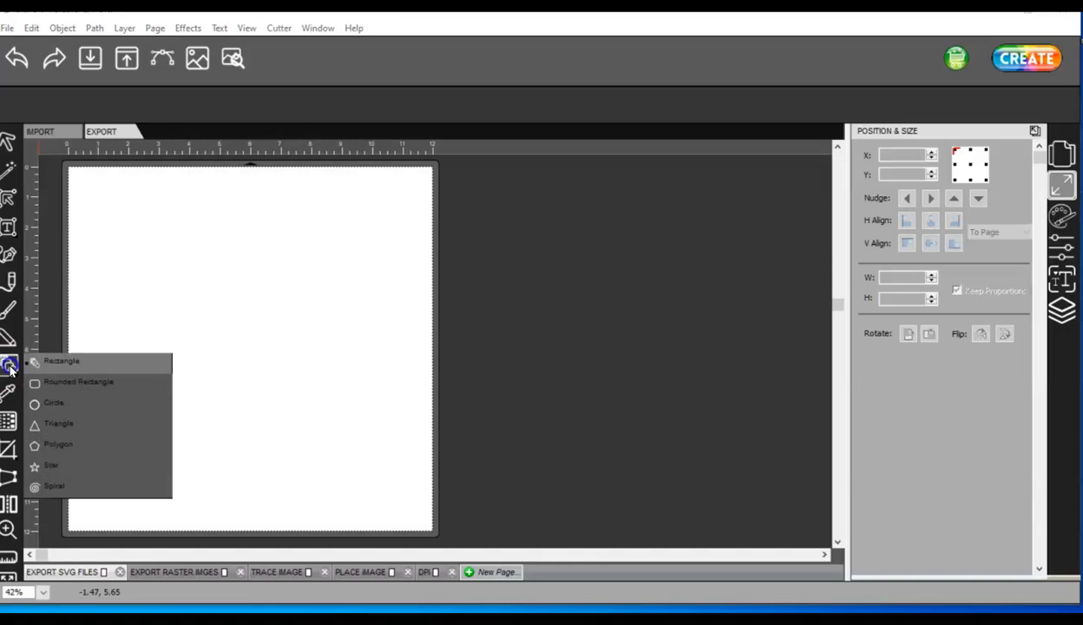
click(66, 361)
drag(96, 300, 124, 327)
double_click(907, 277)
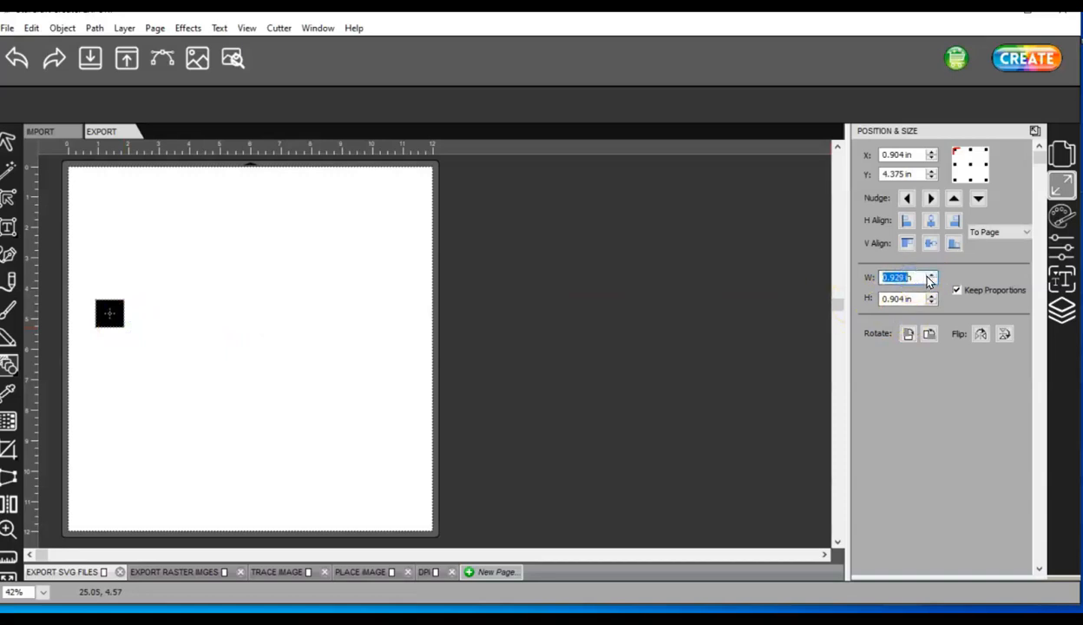
text(1.)
key(Tab)
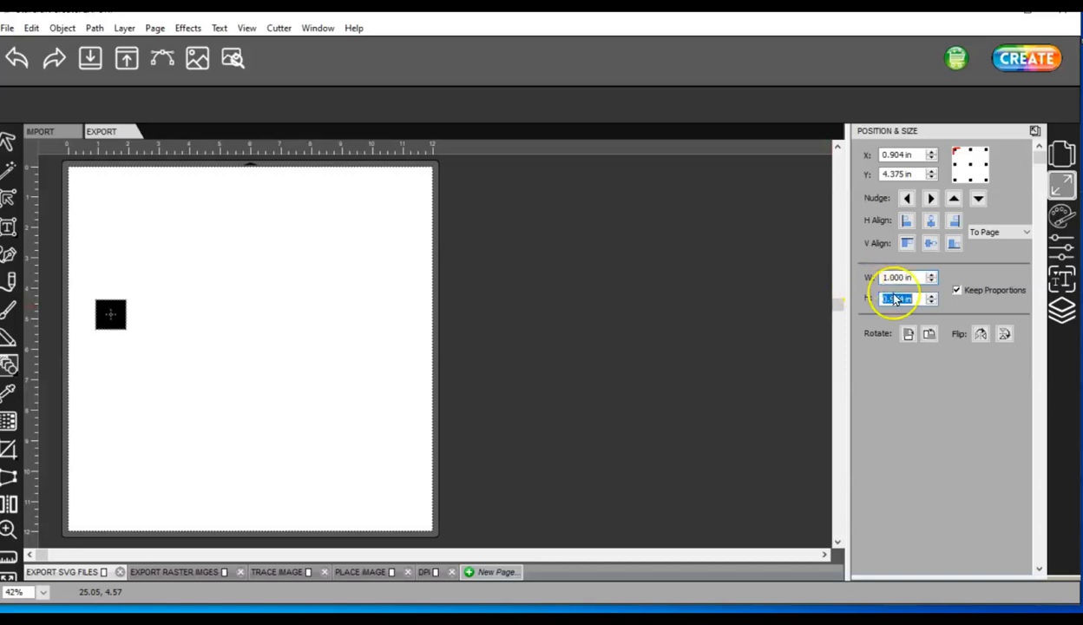
Set the rectangle's height to 1 in with proportions temporarily unlocked, and move it near the page's upper-left corner
click(956, 290)
drag(918, 299, 873, 303)
click(919, 304)
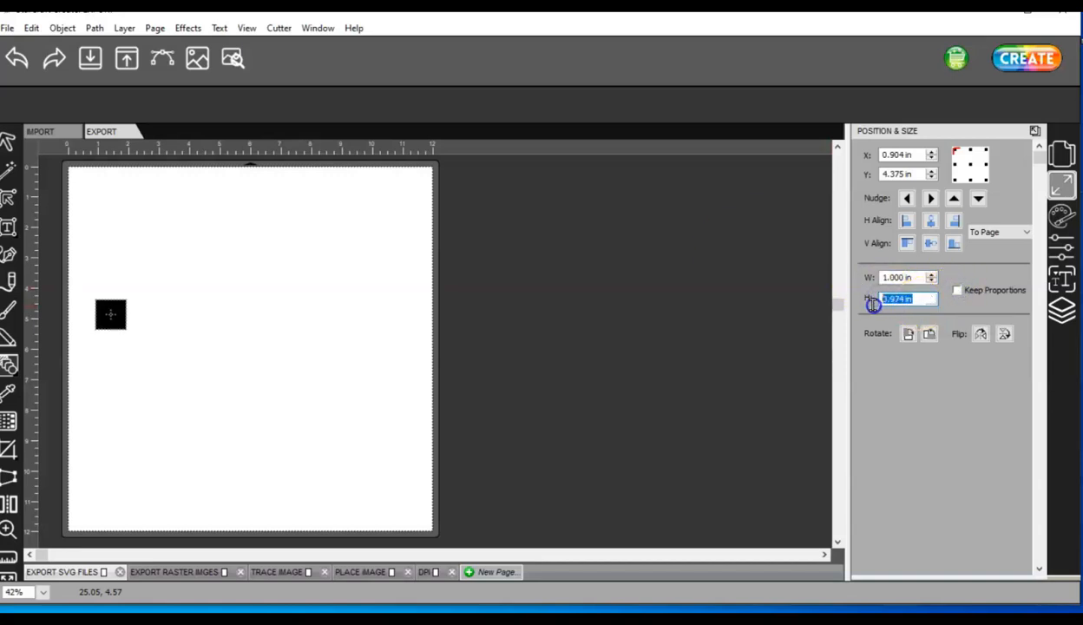
text(1)
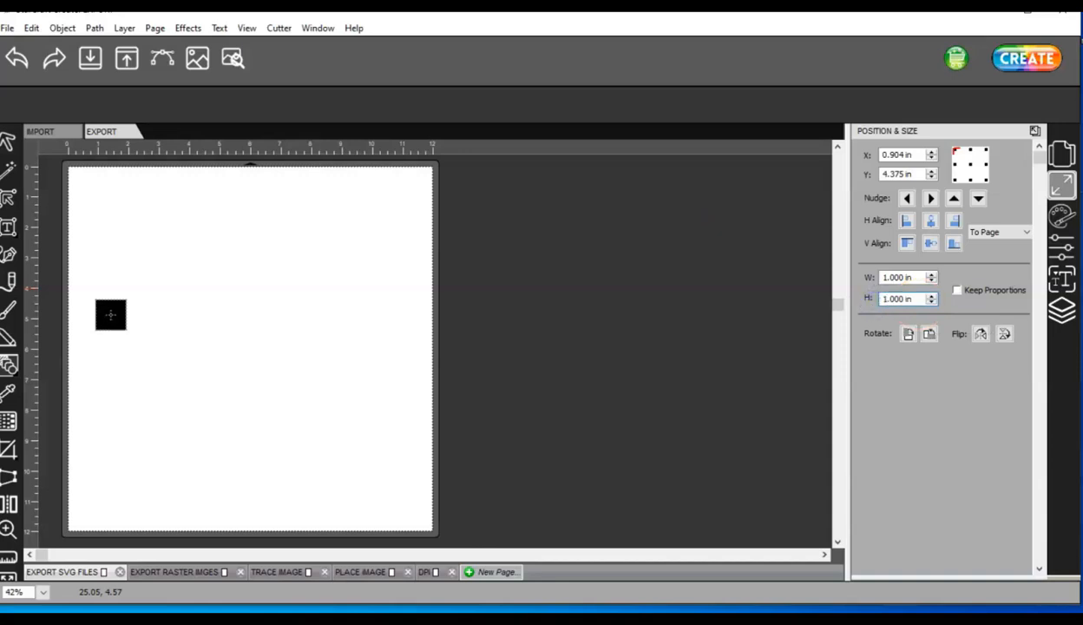
click(957, 290)
click(10, 147)
drag(110, 314, 104, 222)
Switch the SVG DPI preference to 90 (Inkscape) and return it to 72 (Adobe Illustrator)
click(32, 28)
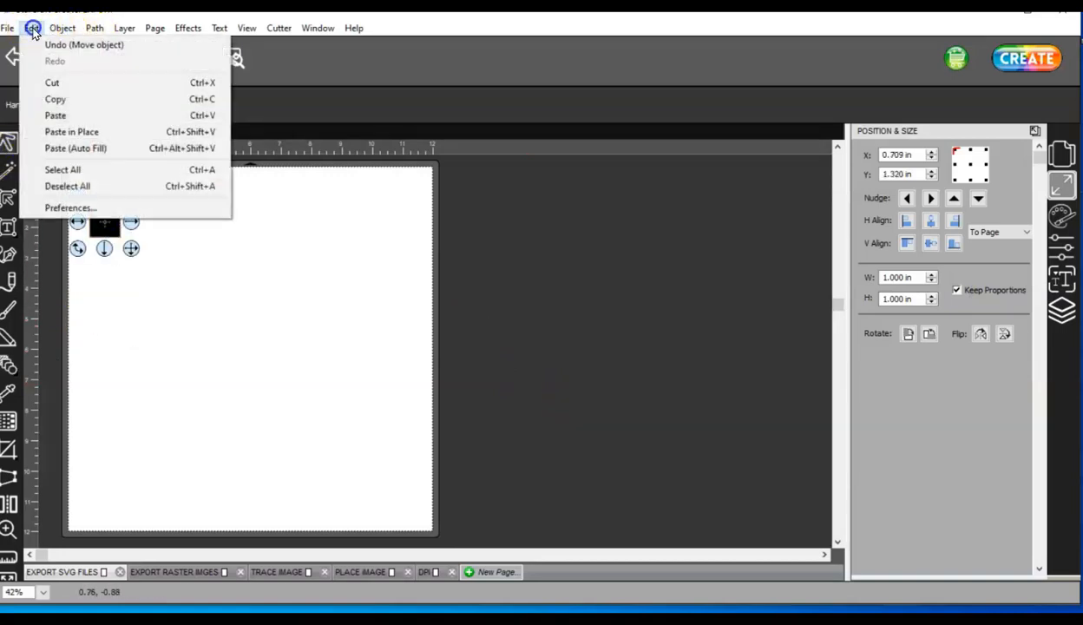
click(104, 209)
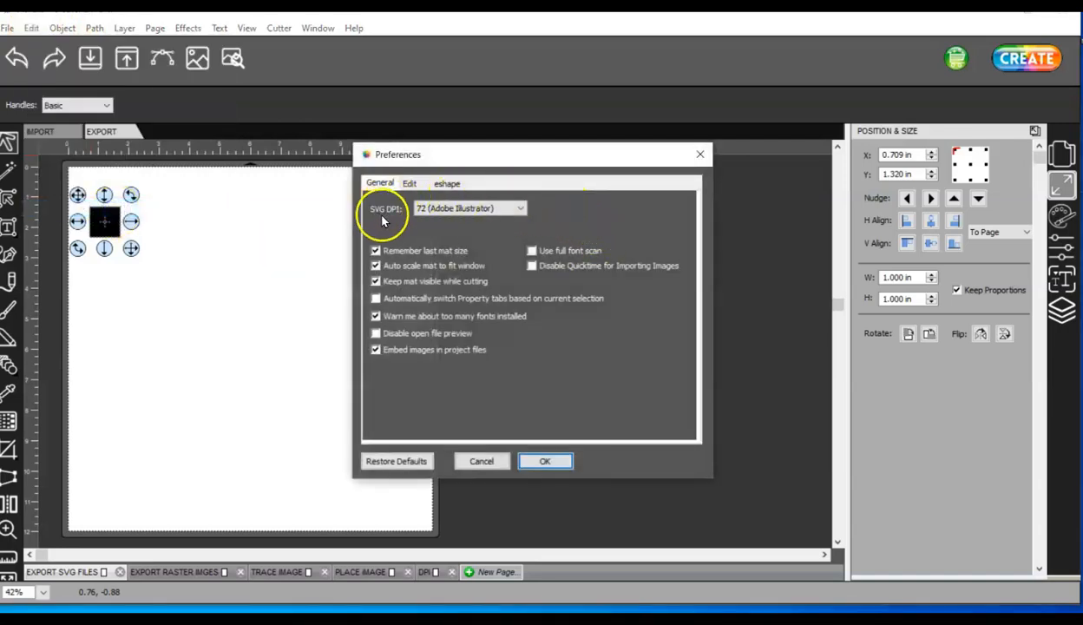
click(477, 210)
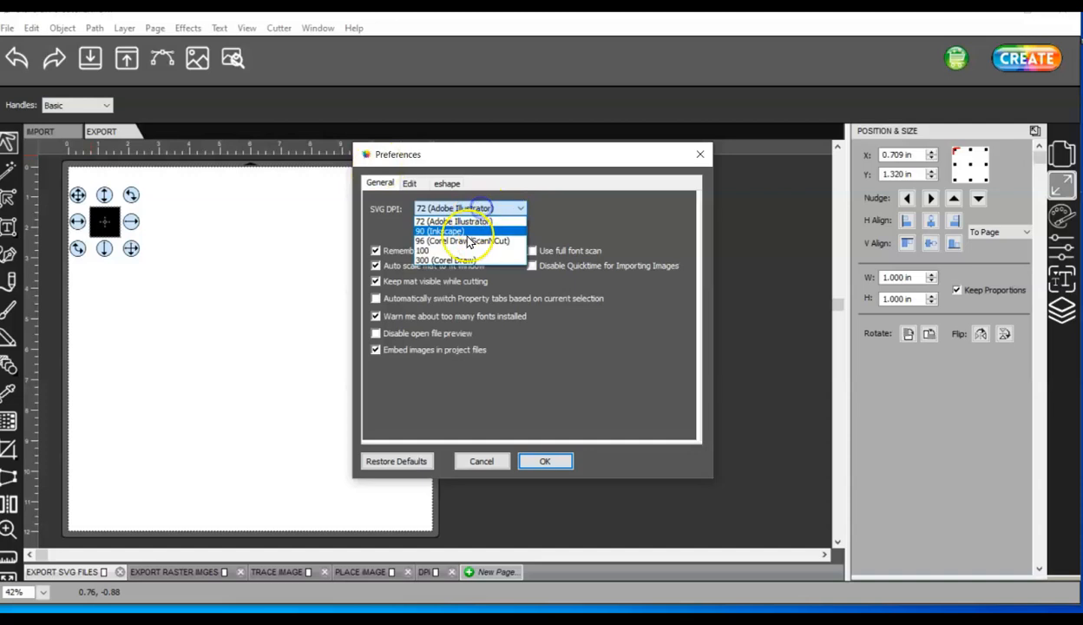
click(466, 232)
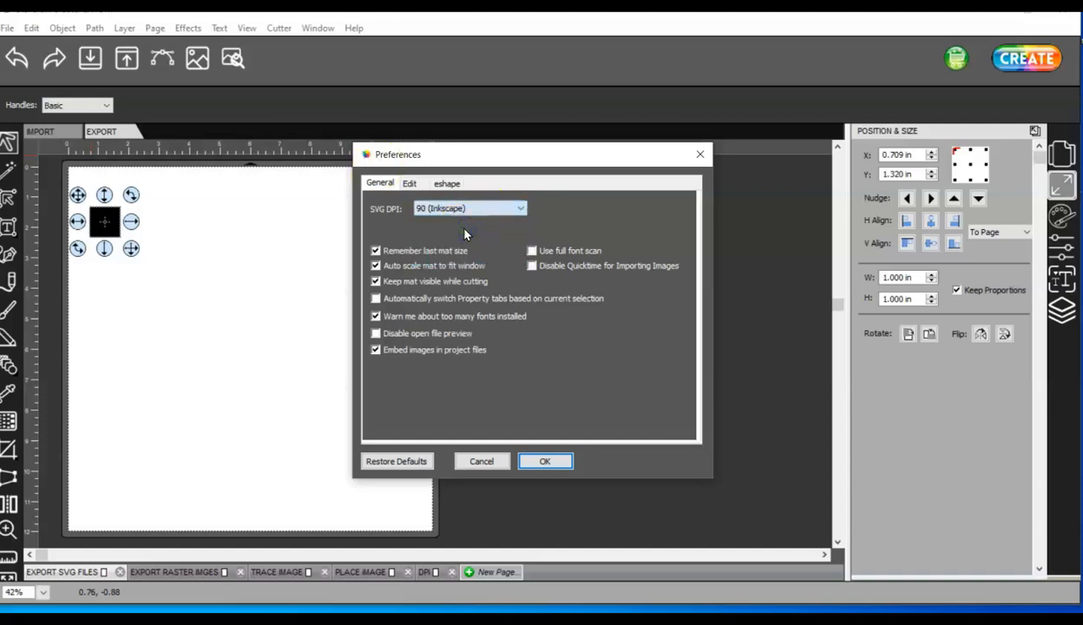
click(461, 214)
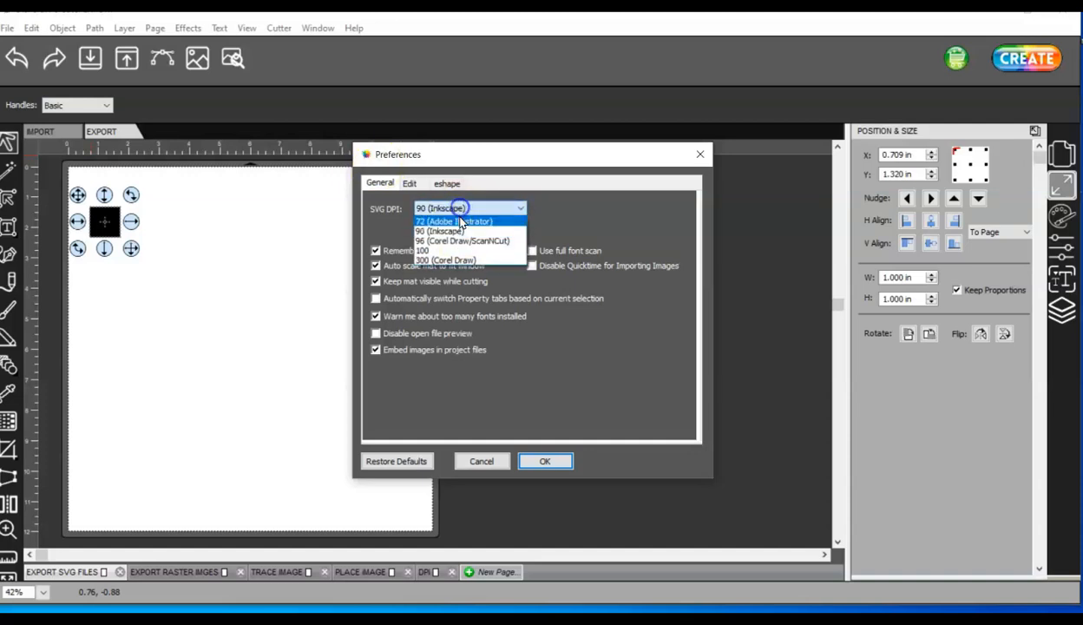
click(460, 219)
click(552, 461)
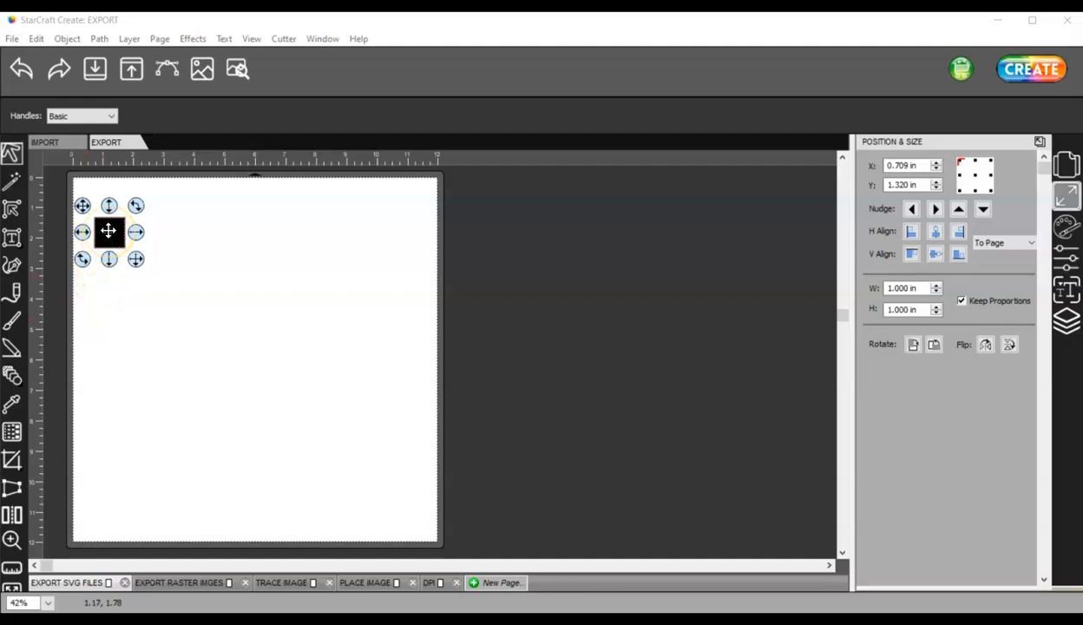
Export only the selected square to the Desktop as SQUARE72.svg at 72 DPI, replacing the existing file
click(131, 69)
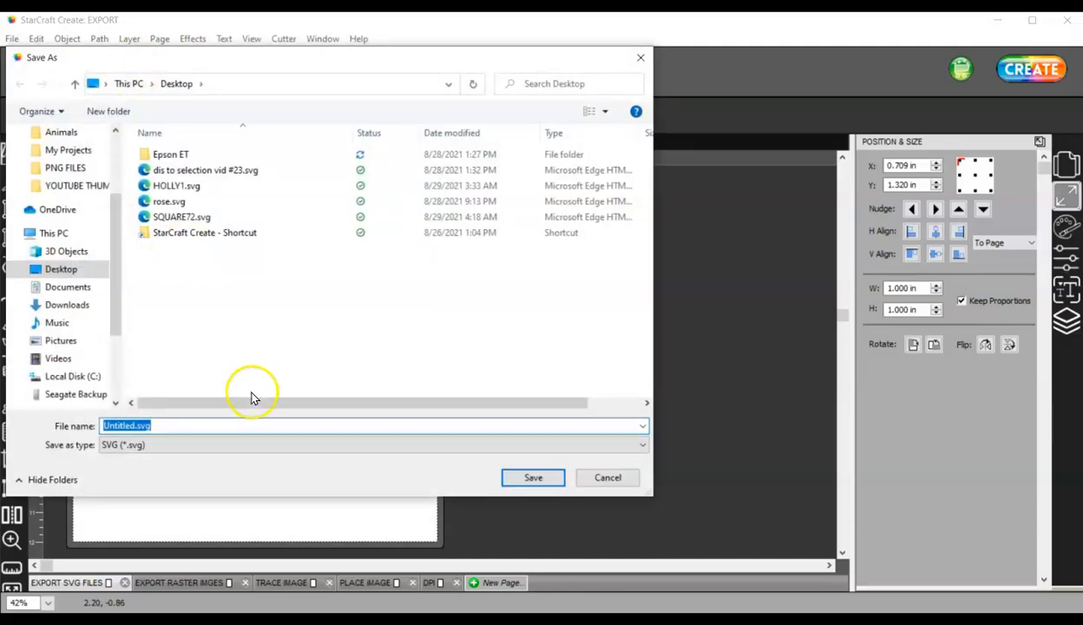
text(SQUARE72)
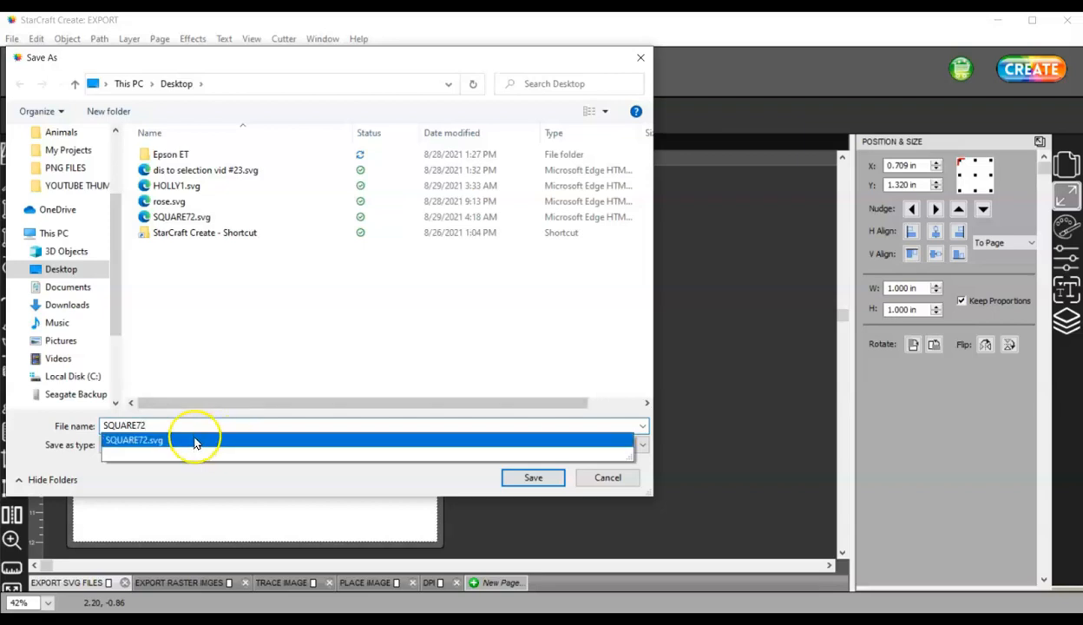
click(167, 441)
click(576, 330)
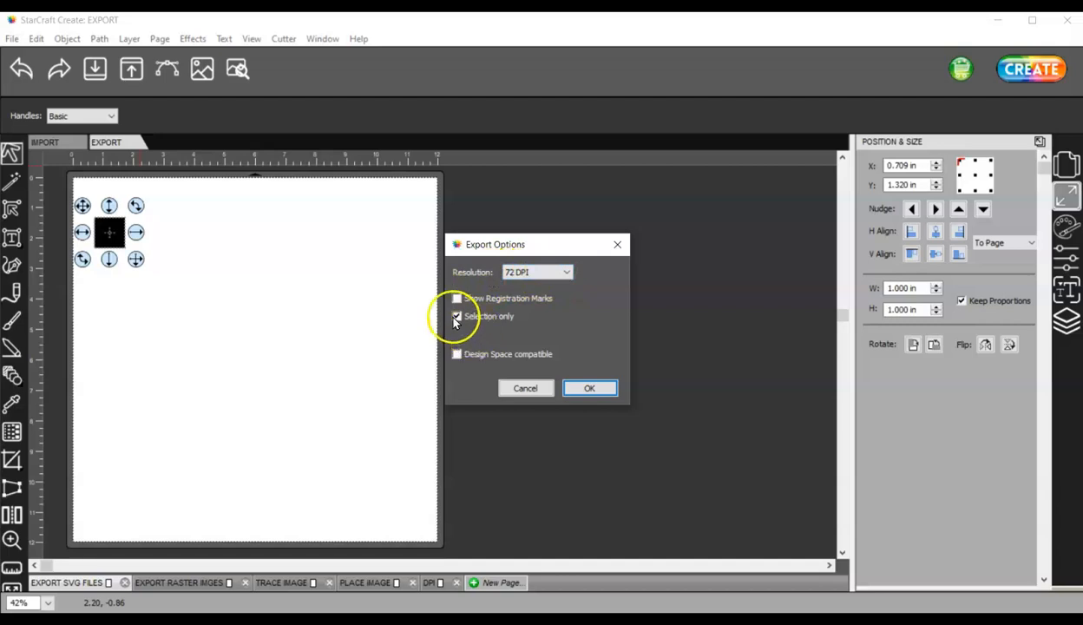
click(591, 388)
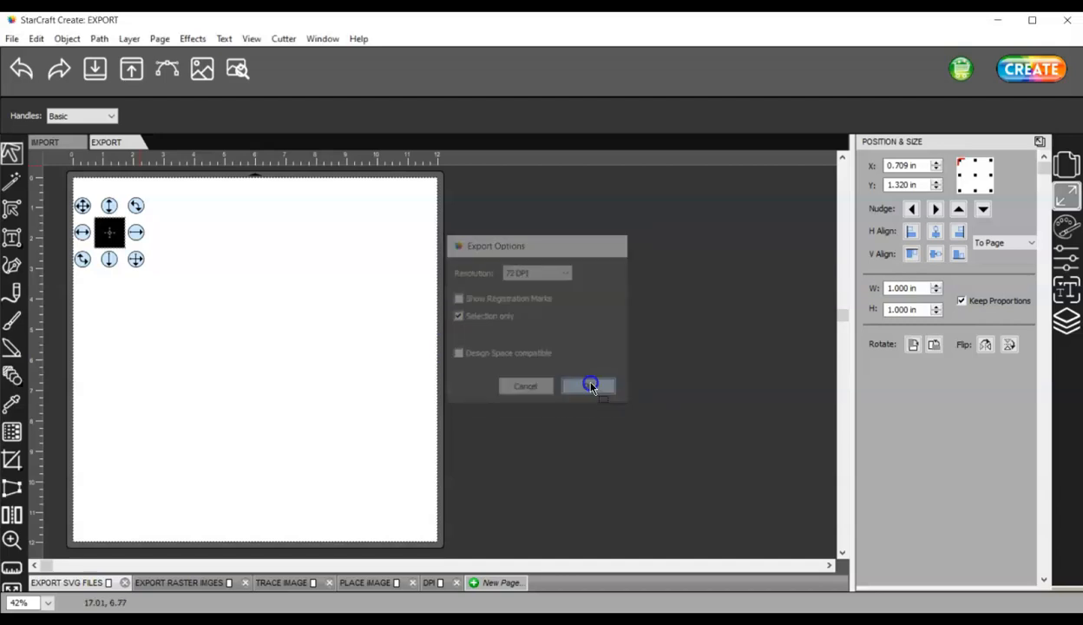
Export only the selected square to the Desktop as SQUARE90.svg at 90 DPI
click(108, 233)
click(107, 233)
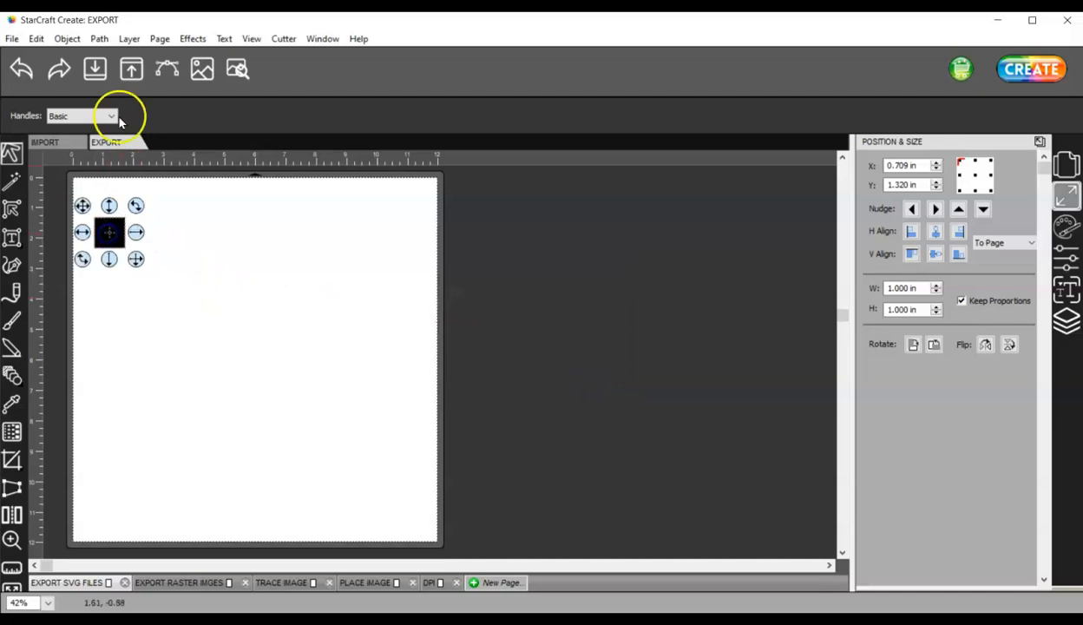
click(131, 70)
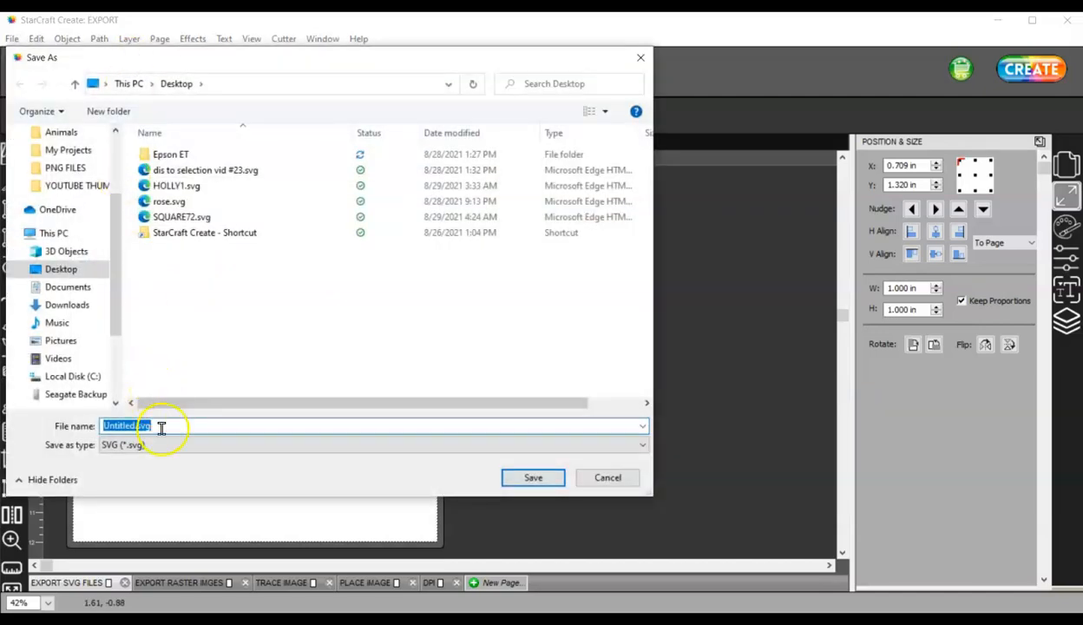
text(S)
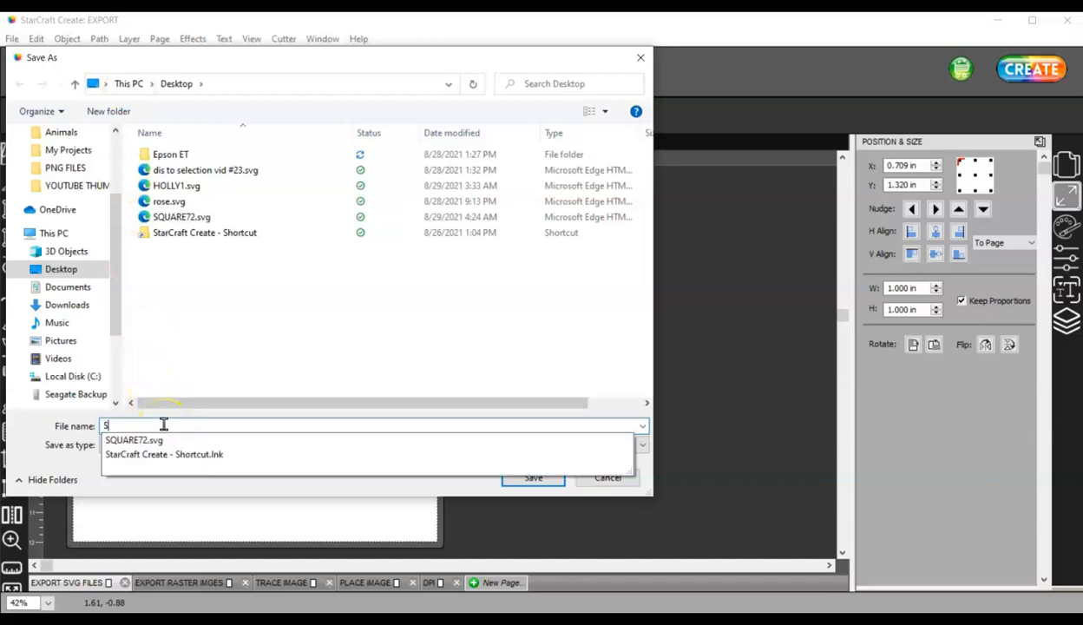
text(QUARE90)
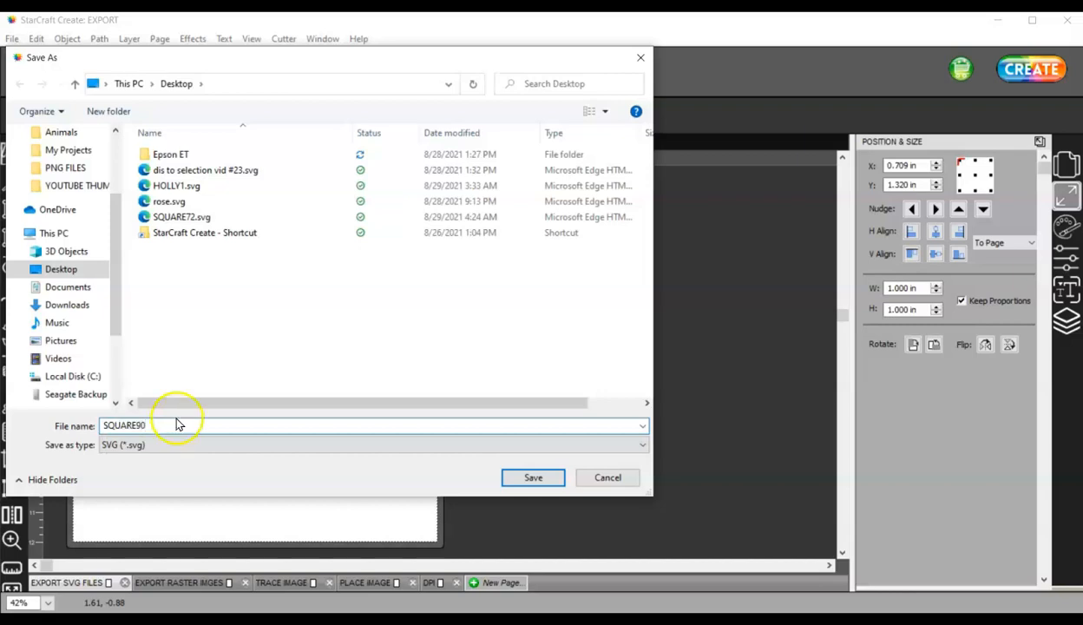
click(538, 478)
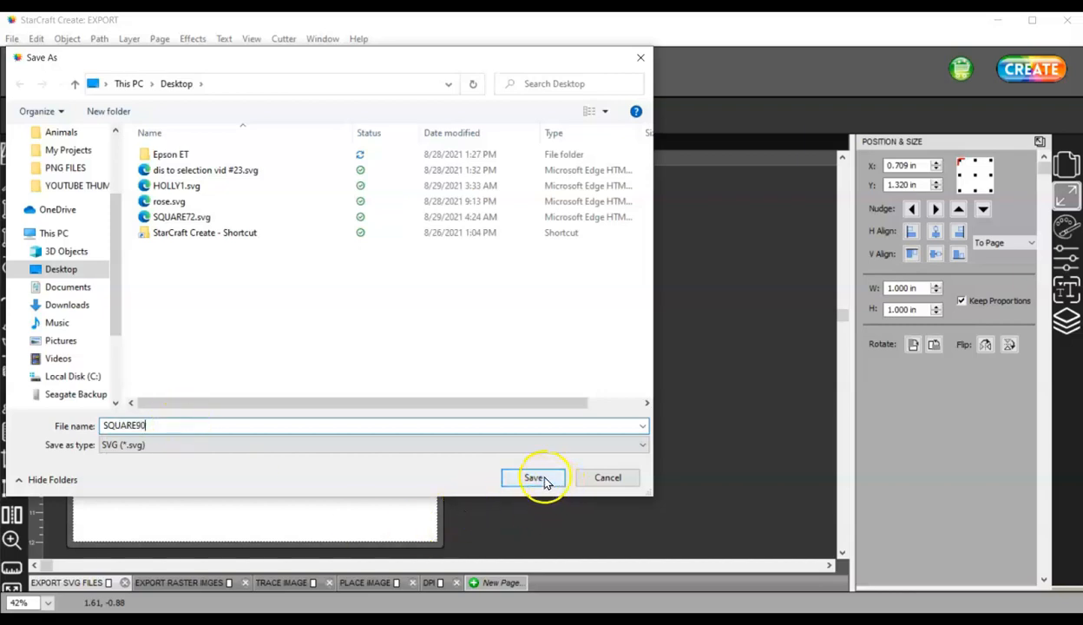
click(522, 272)
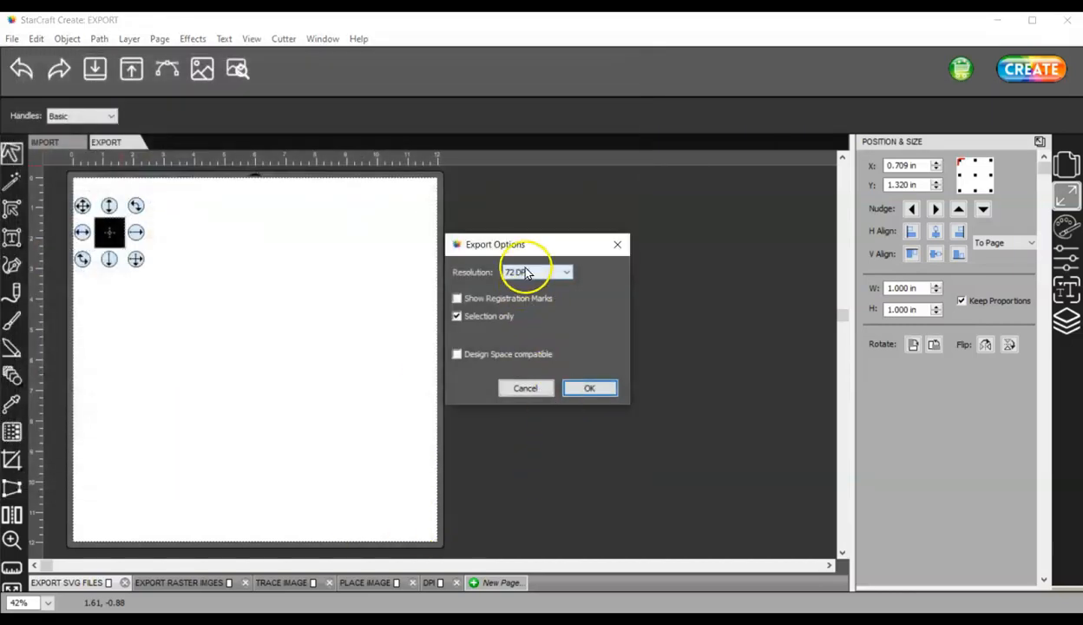
click(525, 296)
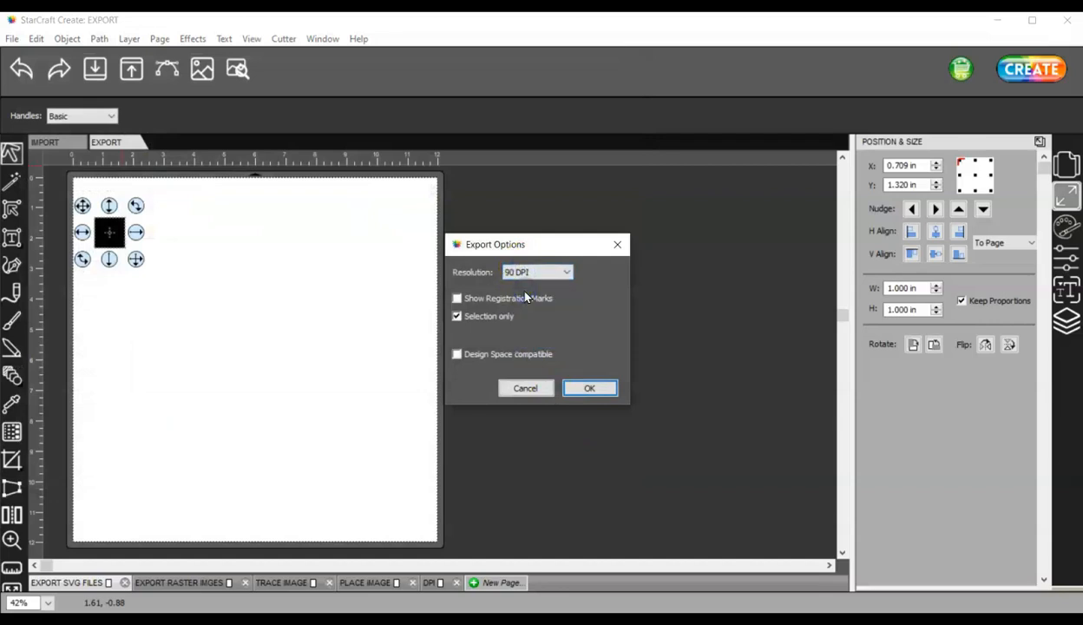
click(469, 317)
click(585, 387)
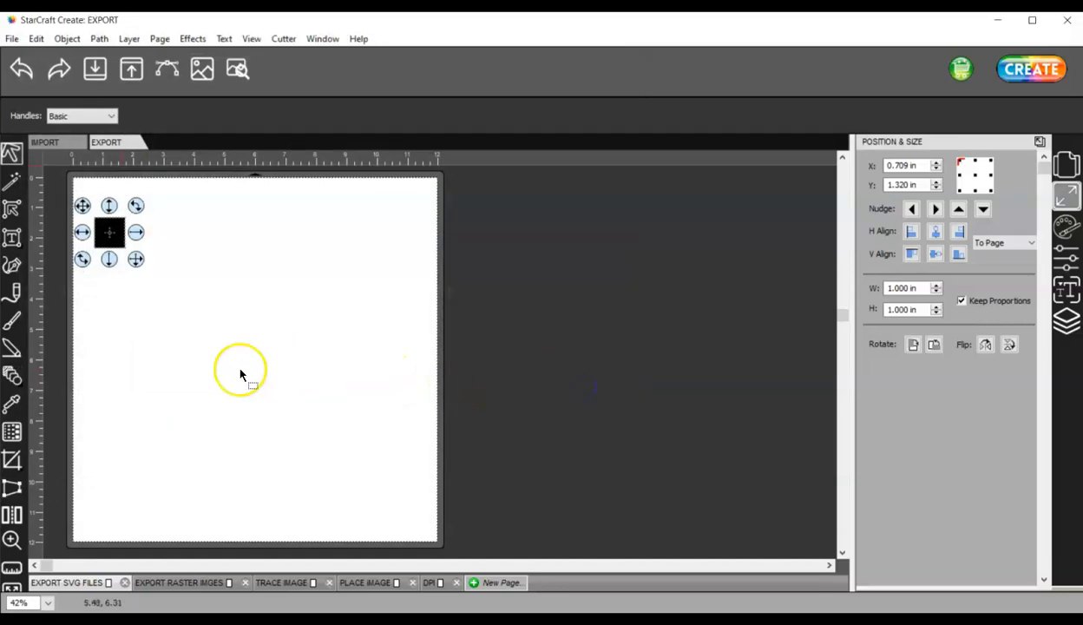
Move the original square off the page to its right and import SQUARE72.svg from the Desktop onto the page
drag(110, 228, 511, 204)
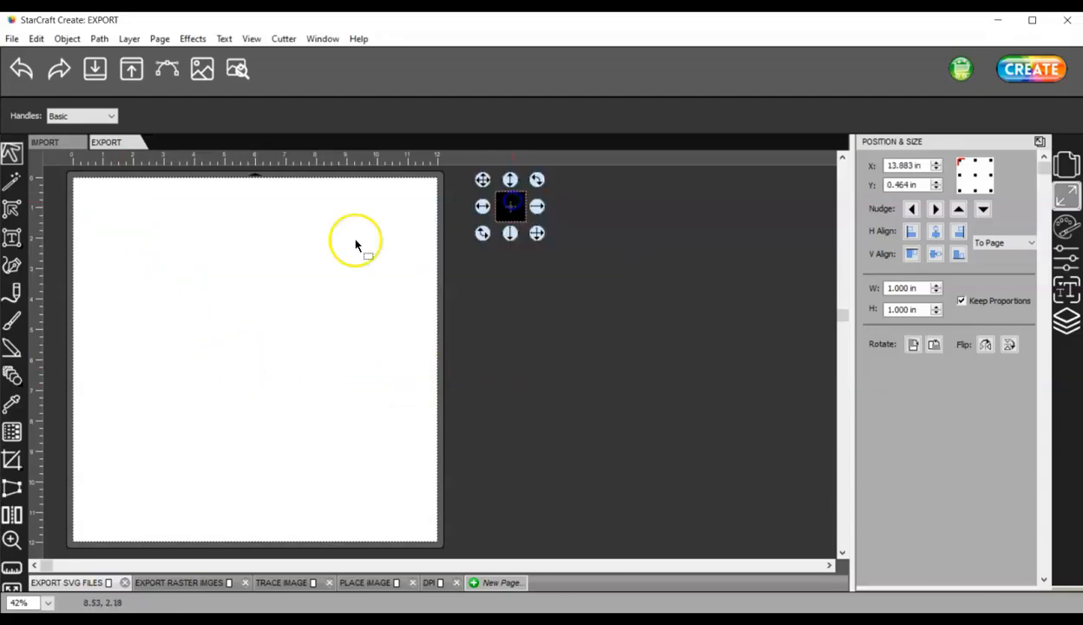
click(95, 69)
drag(407, 124, 409, 253)
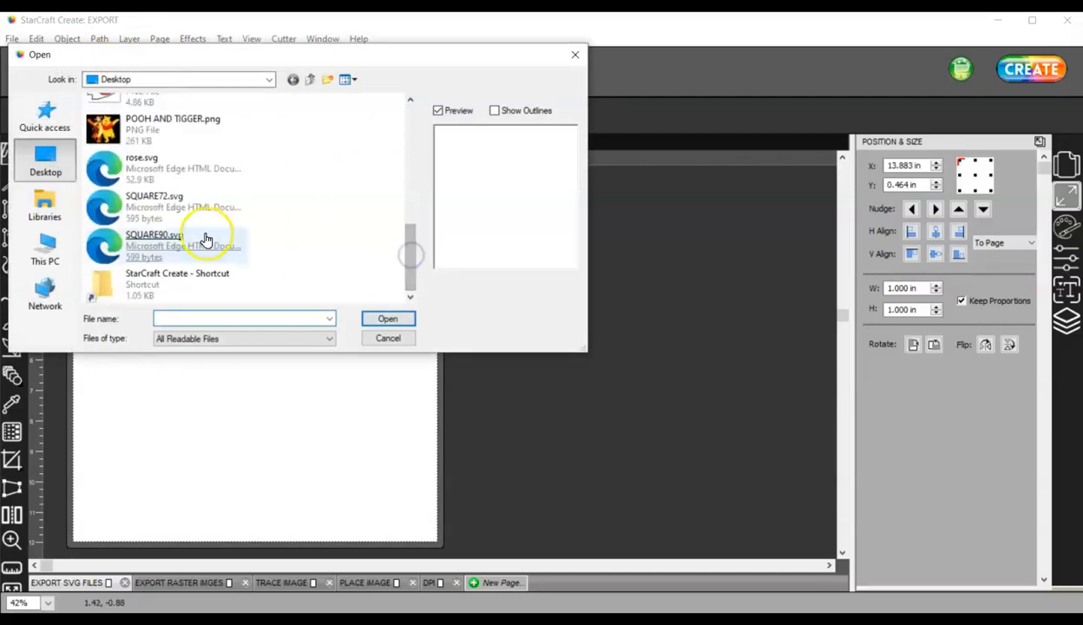
click(166, 206)
click(388, 320)
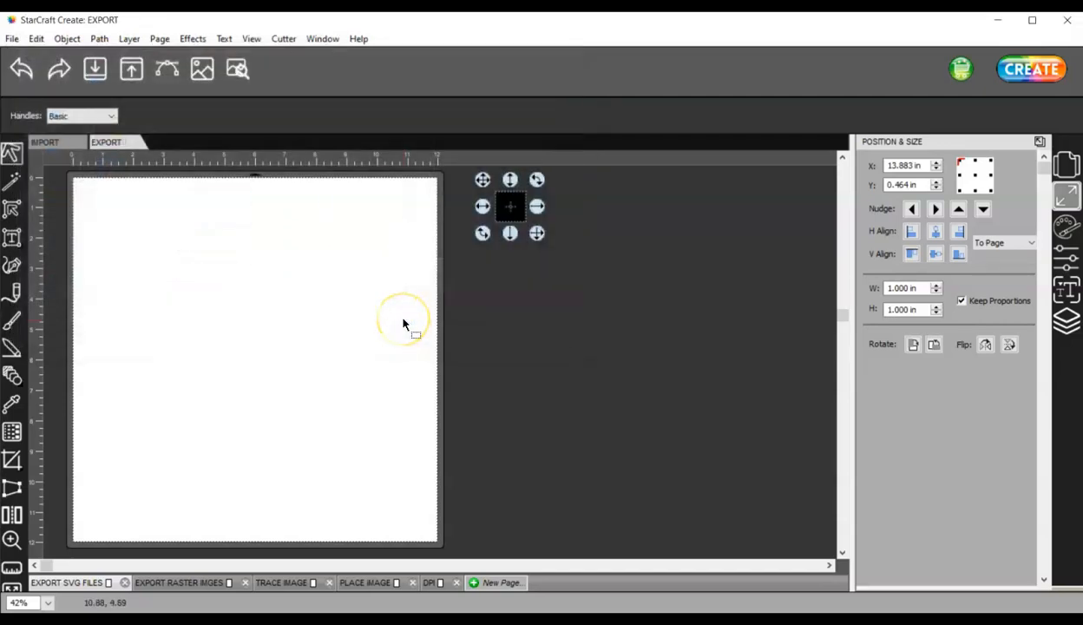
click(403, 325)
click(184, 267)
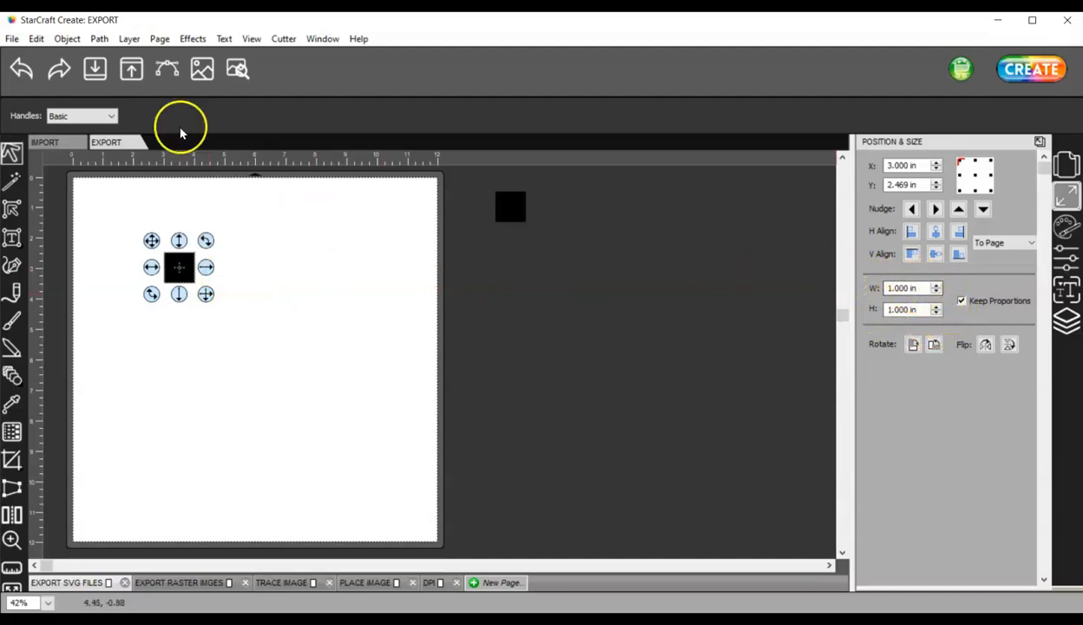
Import SQUARE90.svg from the Desktop and move it to the right of the imported SQUARE72 square
click(92, 72)
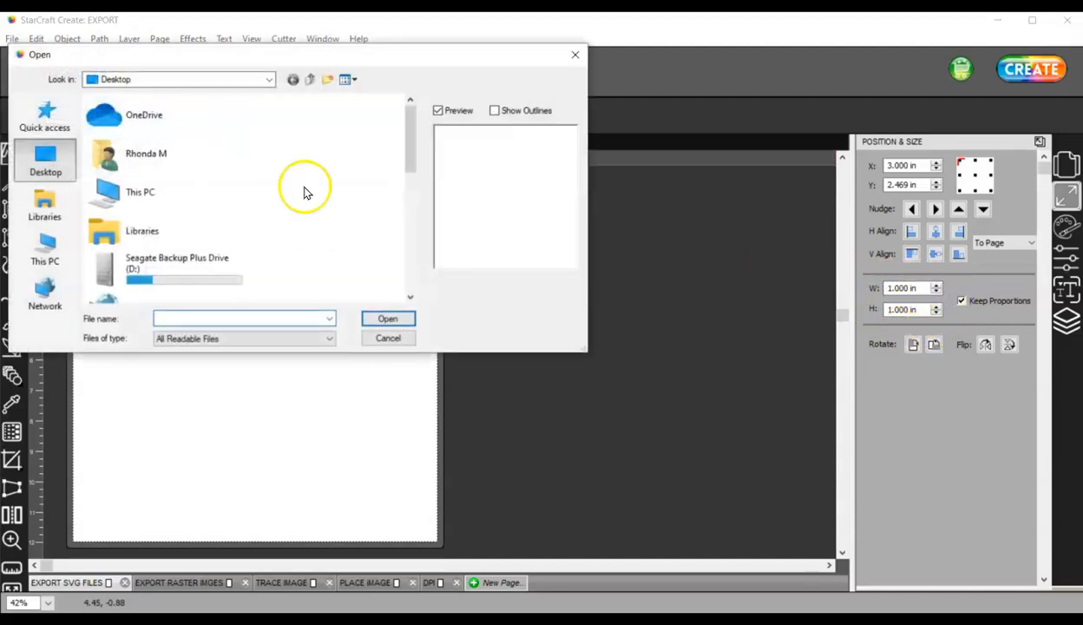
drag(413, 132, 412, 259)
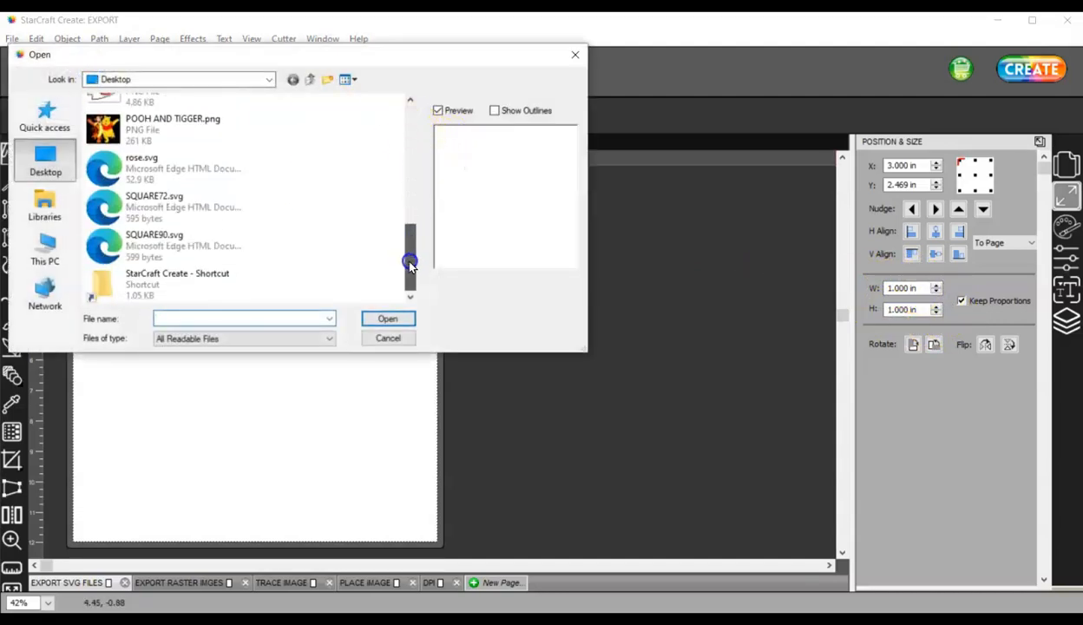
click(171, 239)
click(389, 319)
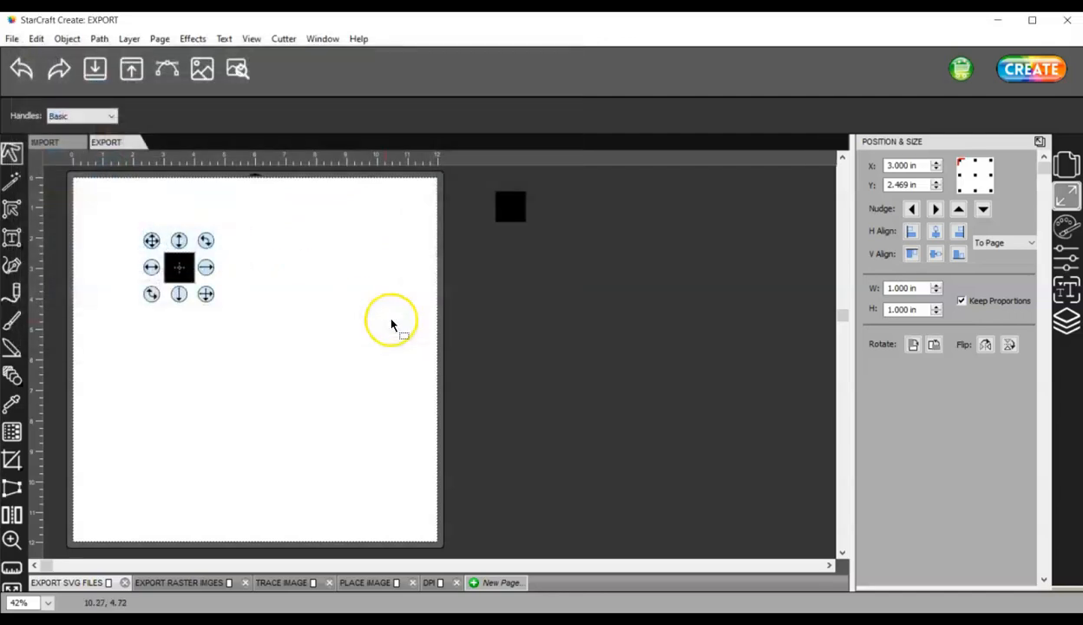
drag(178, 269, 271, 278)
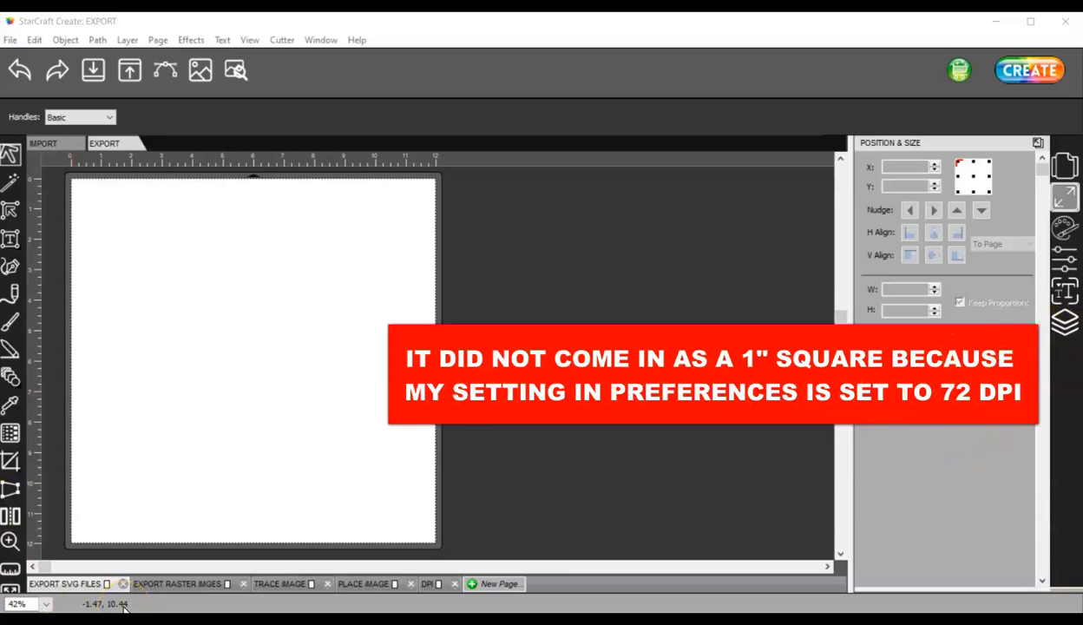
Review the available SVG DPI options in the preferences and close them without saving changes
click(33, 40)
click(78, 220)
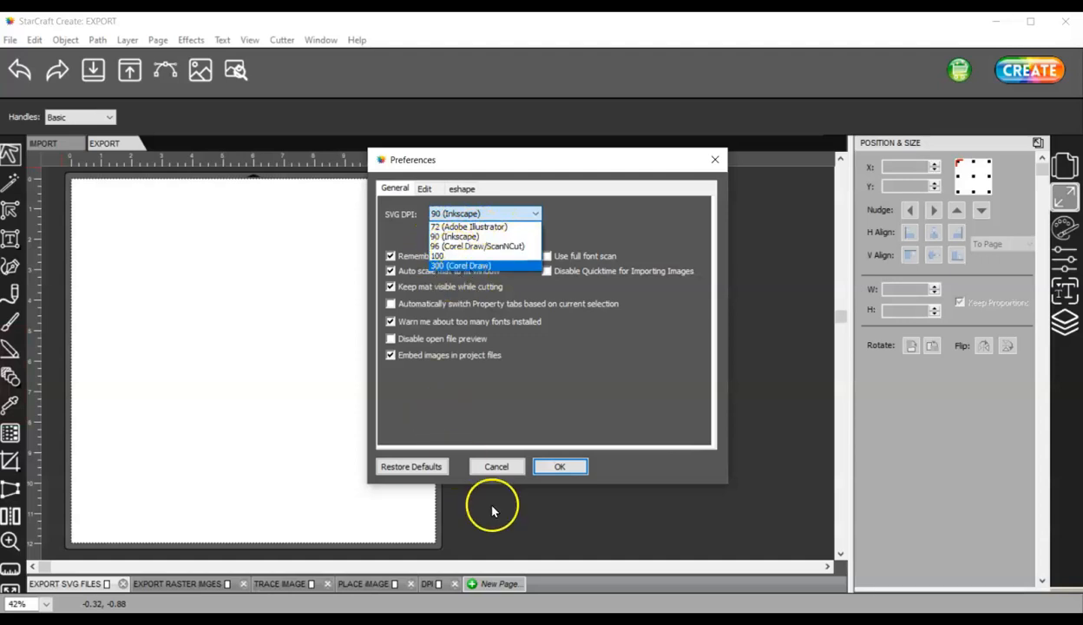
click(497, 466)
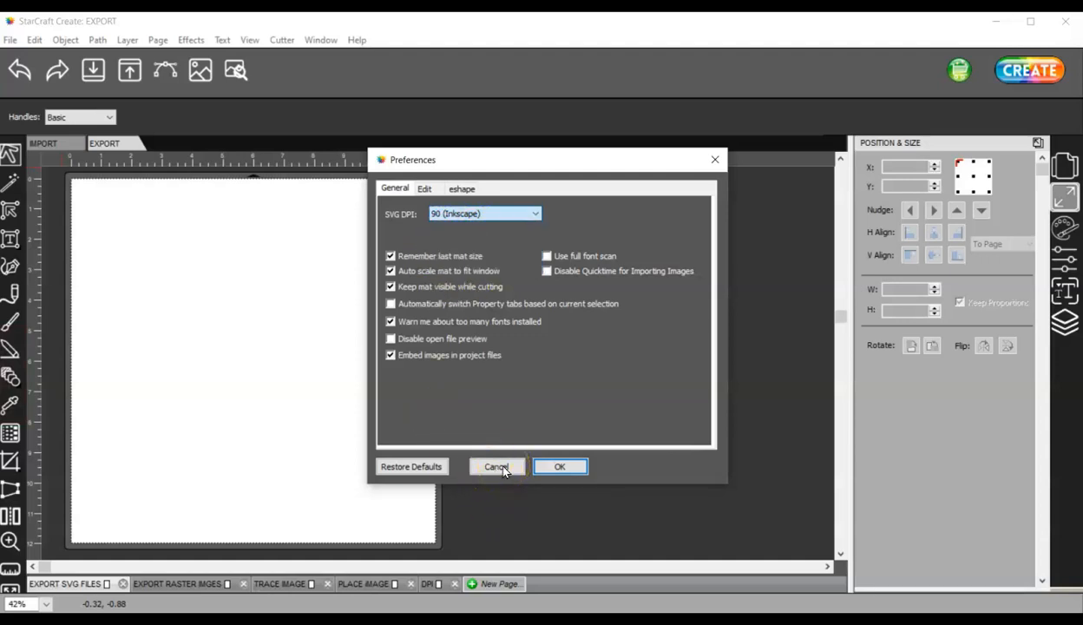
click(502, 468)
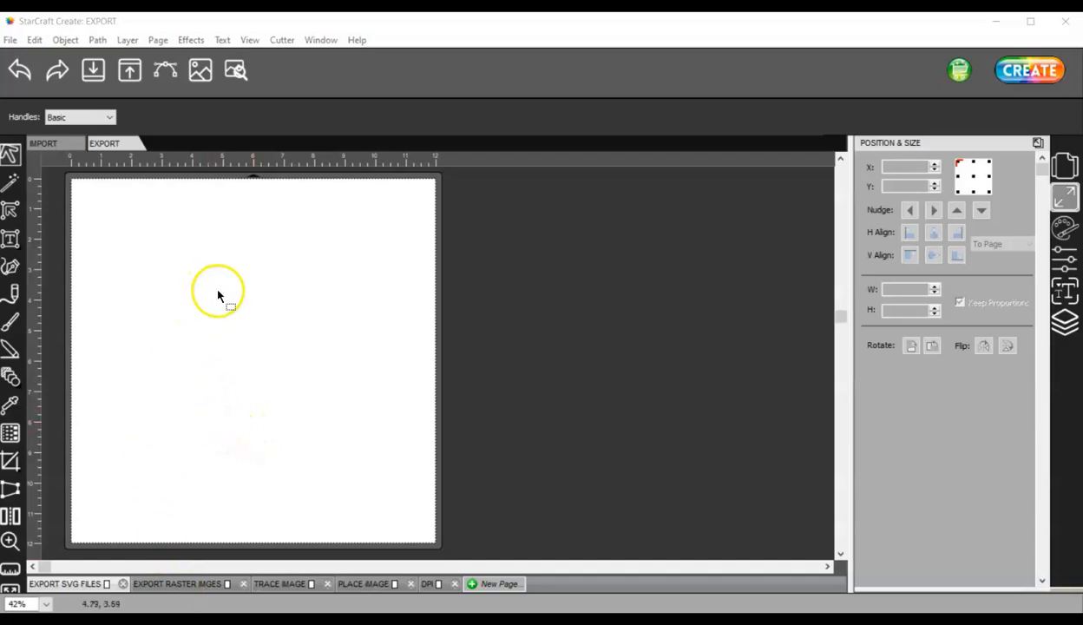
Start an export to the Desktop, review the available file types and choose PNG (*.png)
click(129, 70)
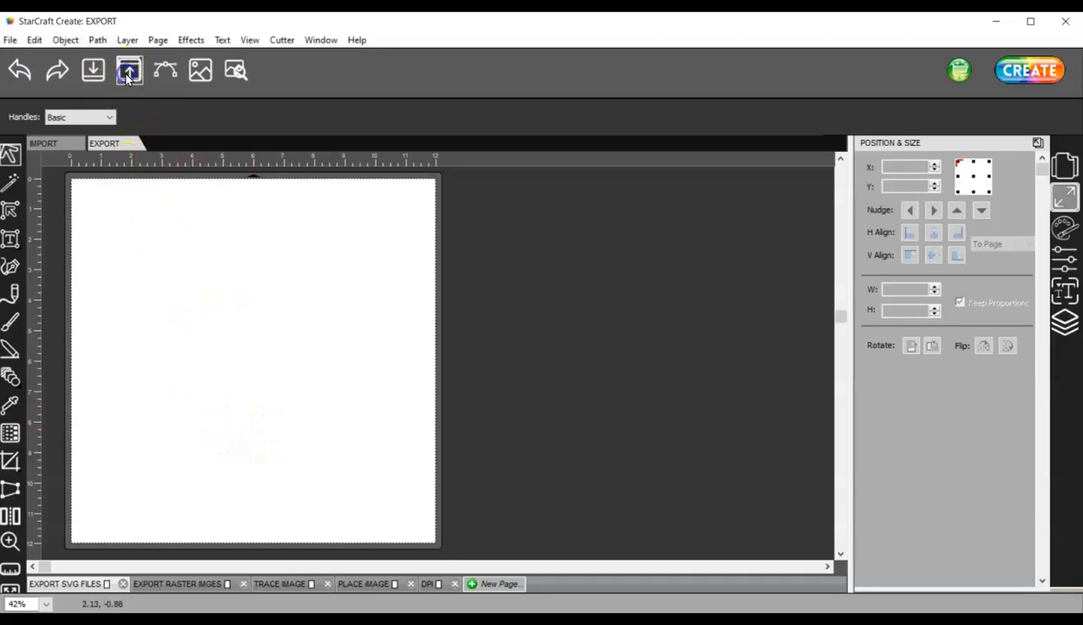
click(152, 443)
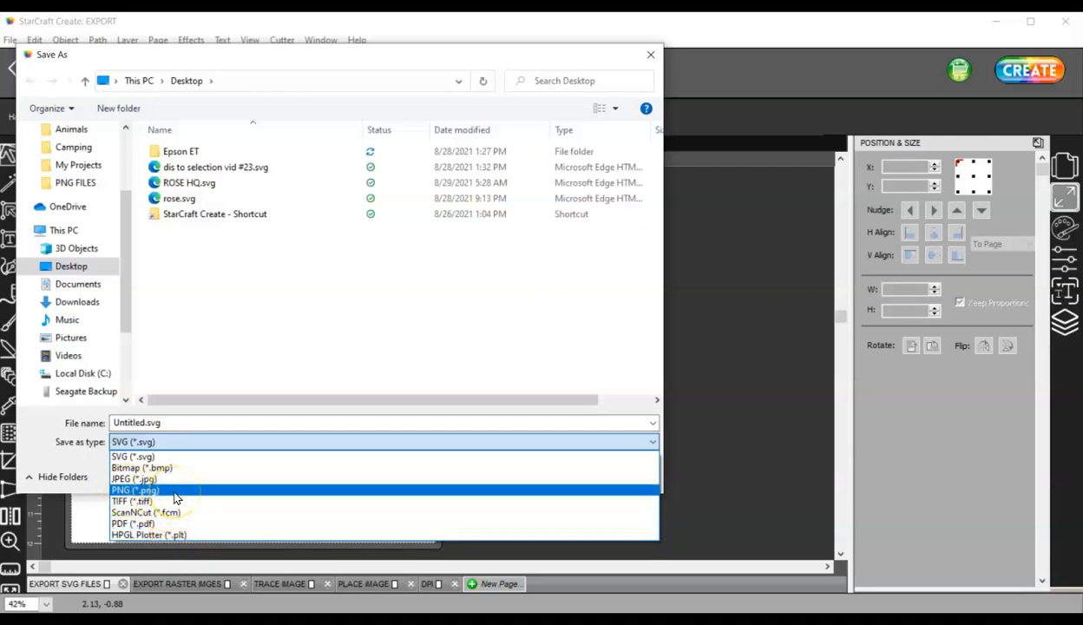
click(36, 449)
click(39, 445)
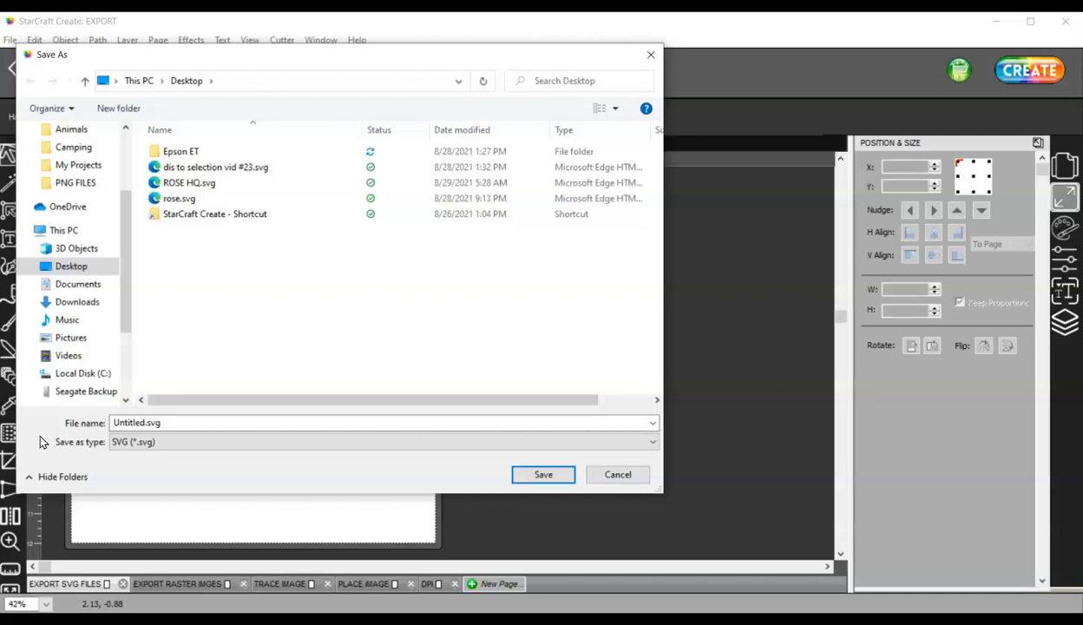
click(40, 424)
click(157, 483)
click(127, 443)
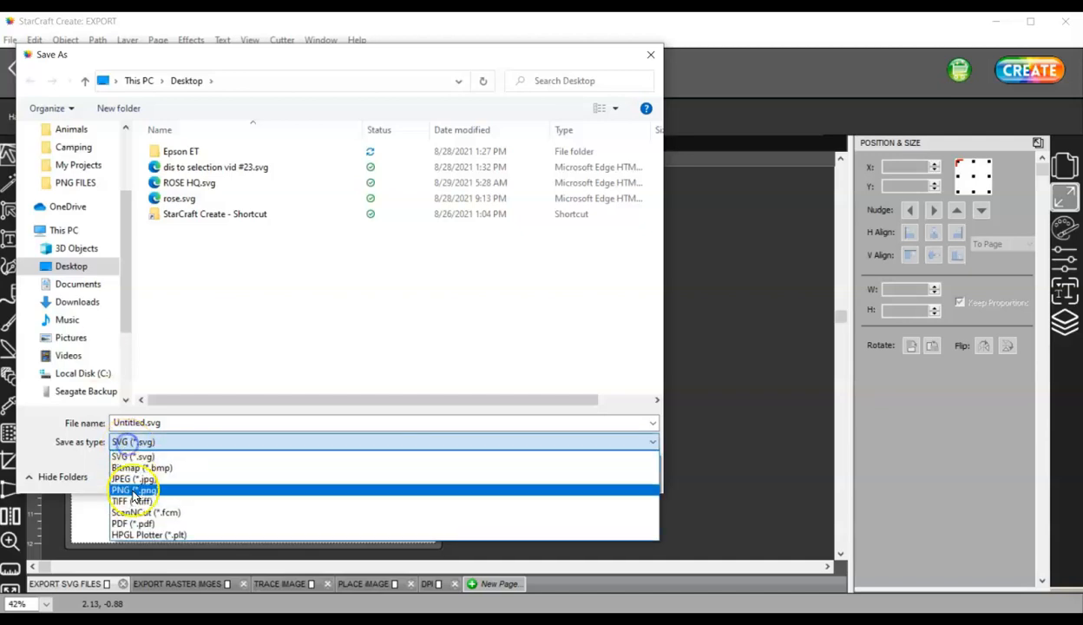
click(134, 492)
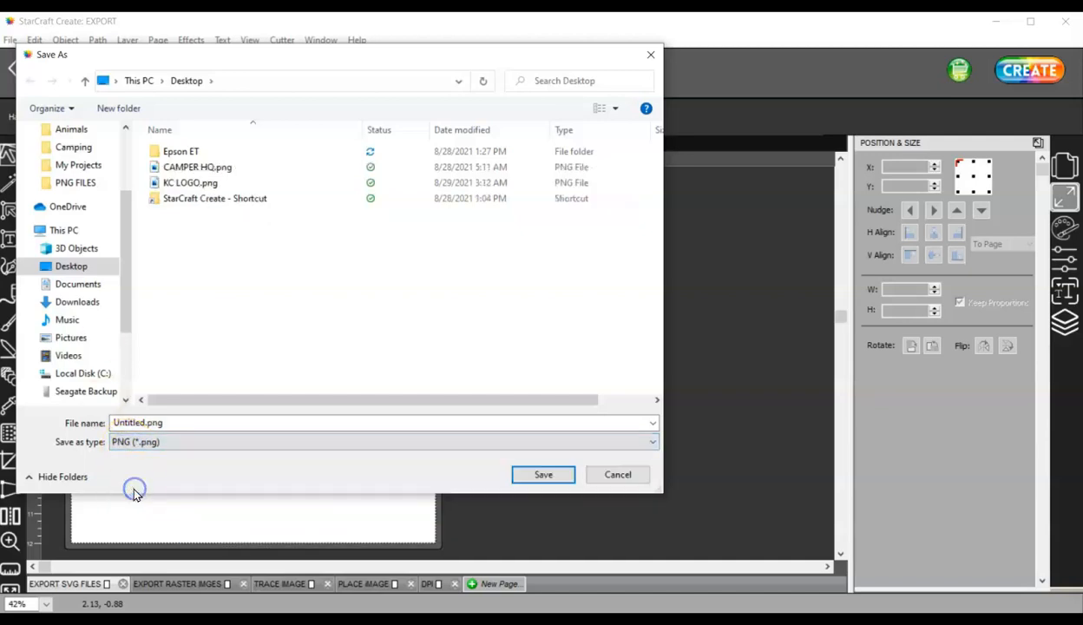